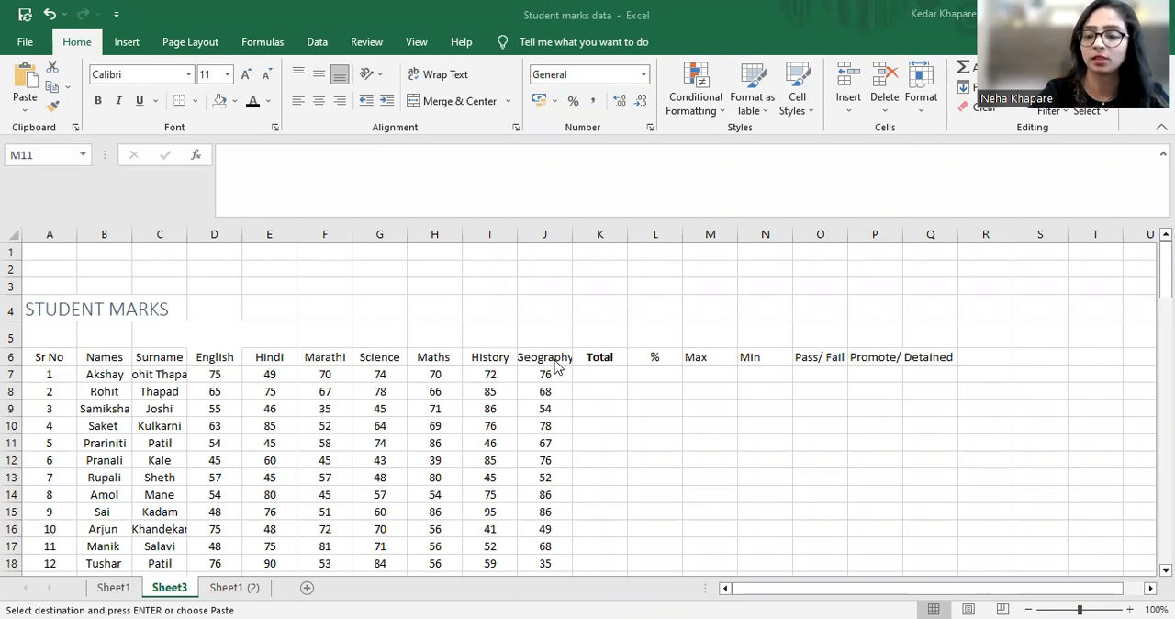
# Enter the formula =SUM(D7:J7) in cell K7 to total the first student's marks from English to Geography
pyautogui.click(605, 374)
pyautogui.hotkey('ctrl', 'v')
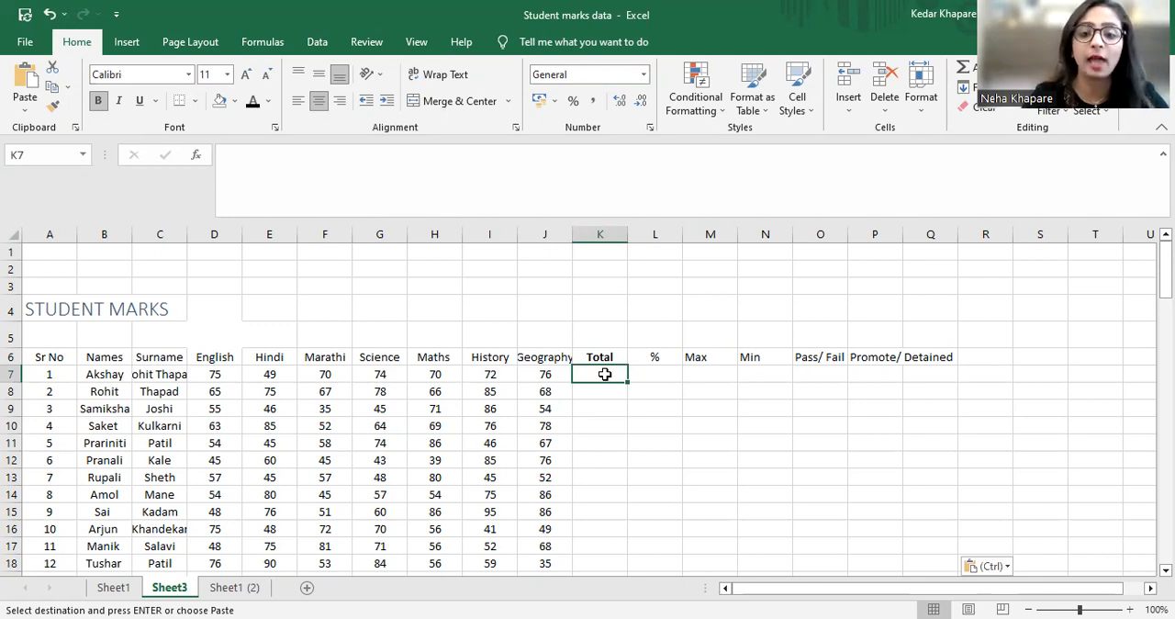
pyautogui.write('=')
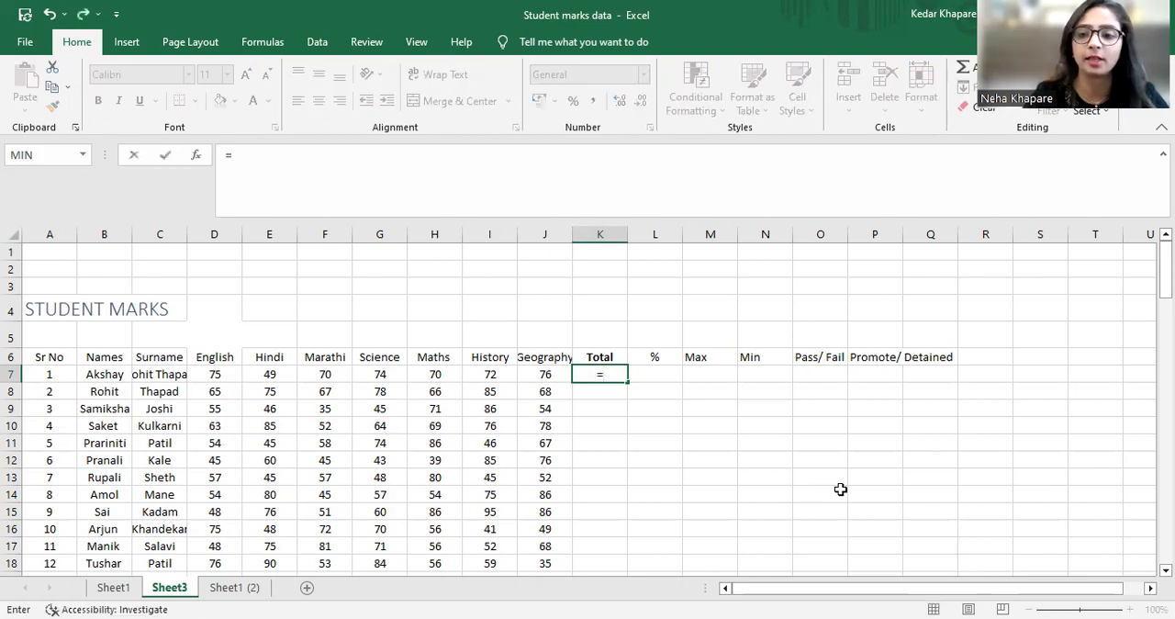
pyautogui.write('s')
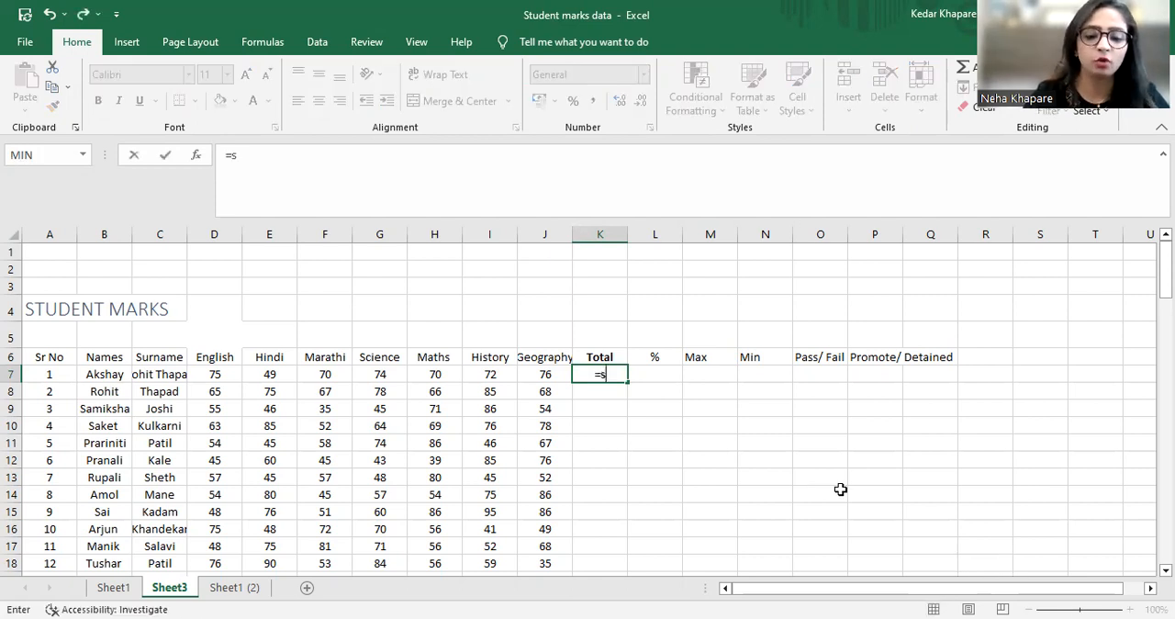
pyautogui.write('um')
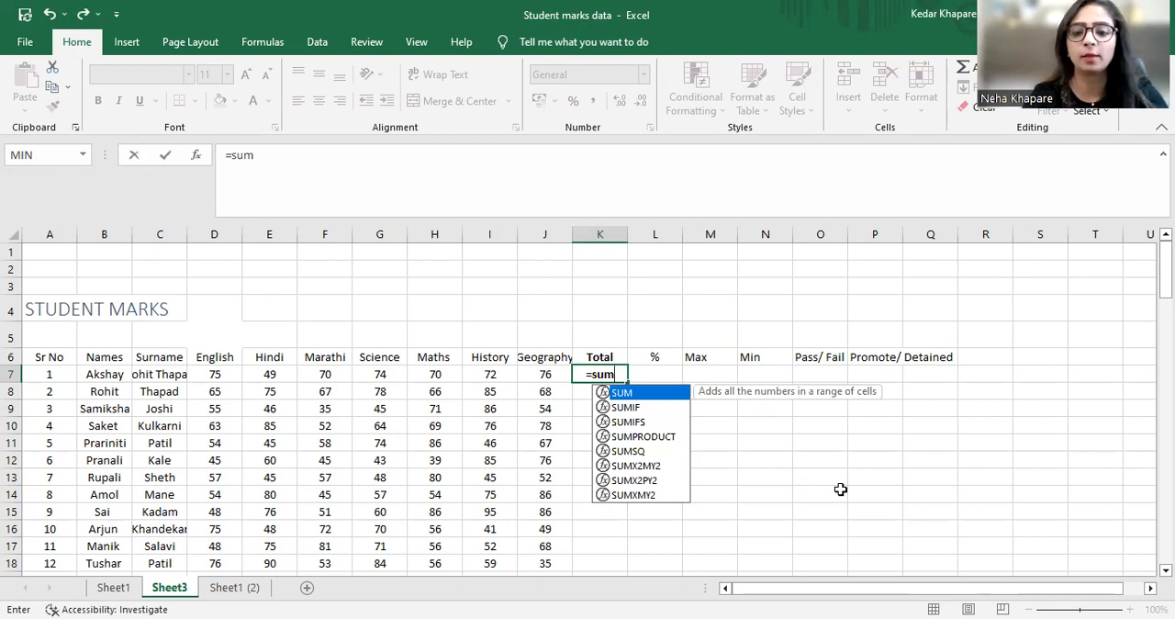
pyautogui.write('(')
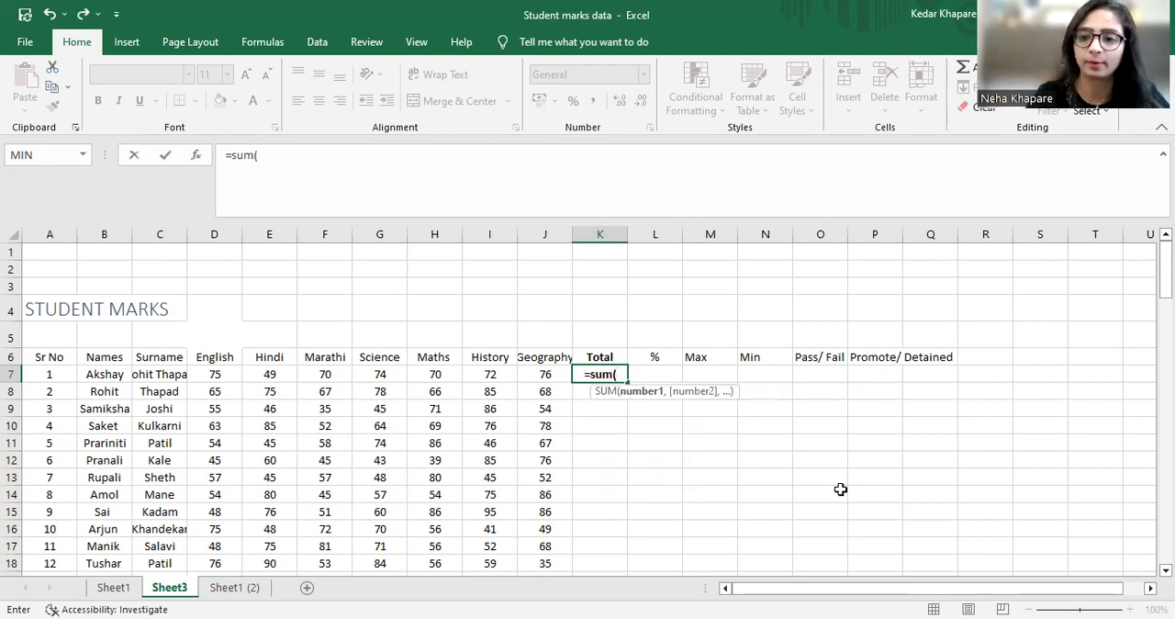
pyautogui.press('Left')
pyautogui.press('Left')
pyautogui.press('Left')
pyautogui.press('Left')
pyautogui.press('Left')
pyautogui.press('Left')
pyautogui.press('Left')
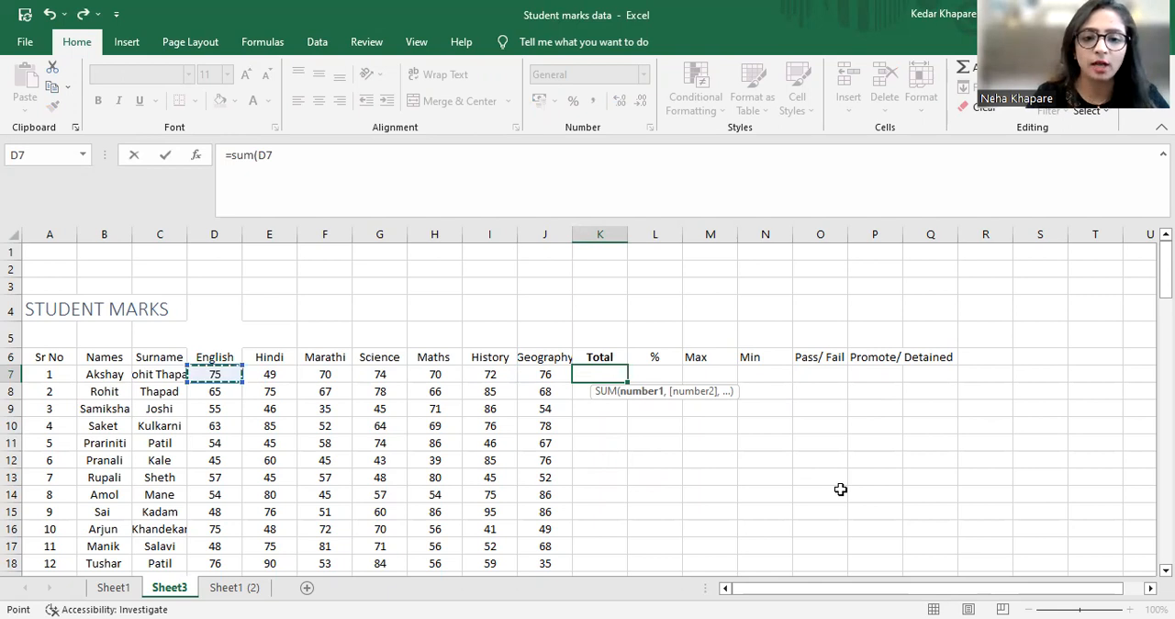
pyautogui.hotkey('shift', 'Right')
pyautogui.hotkey('shift', 'Right')
pyautogui.hotkey('shift', 'Right')
pyautogui.hotkey('shift', 'Right')
pyautogui.hotkey('shift', 'Right')
pyautogui.hotkey('shift', 'Right')
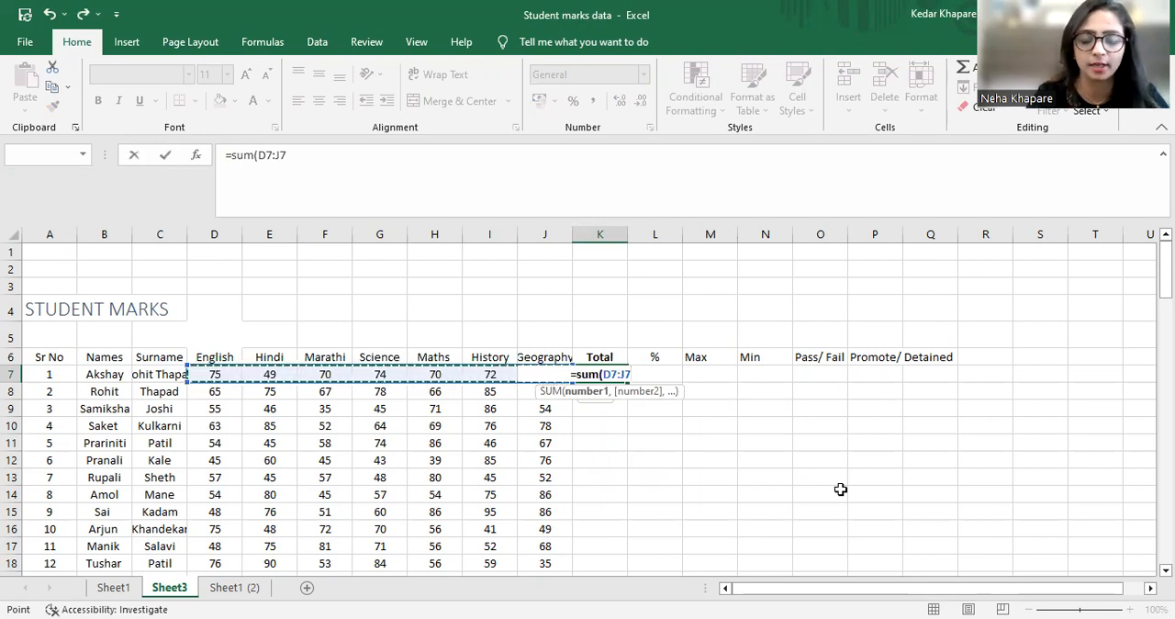
pyautogui.write(')')
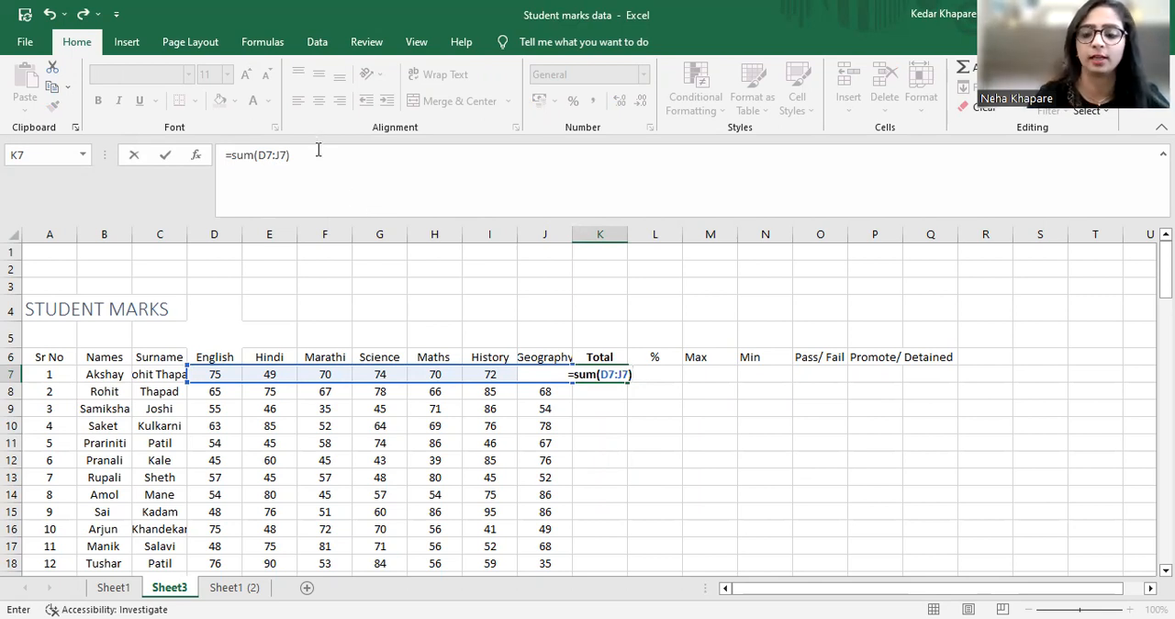
pyautogui.press('Return')
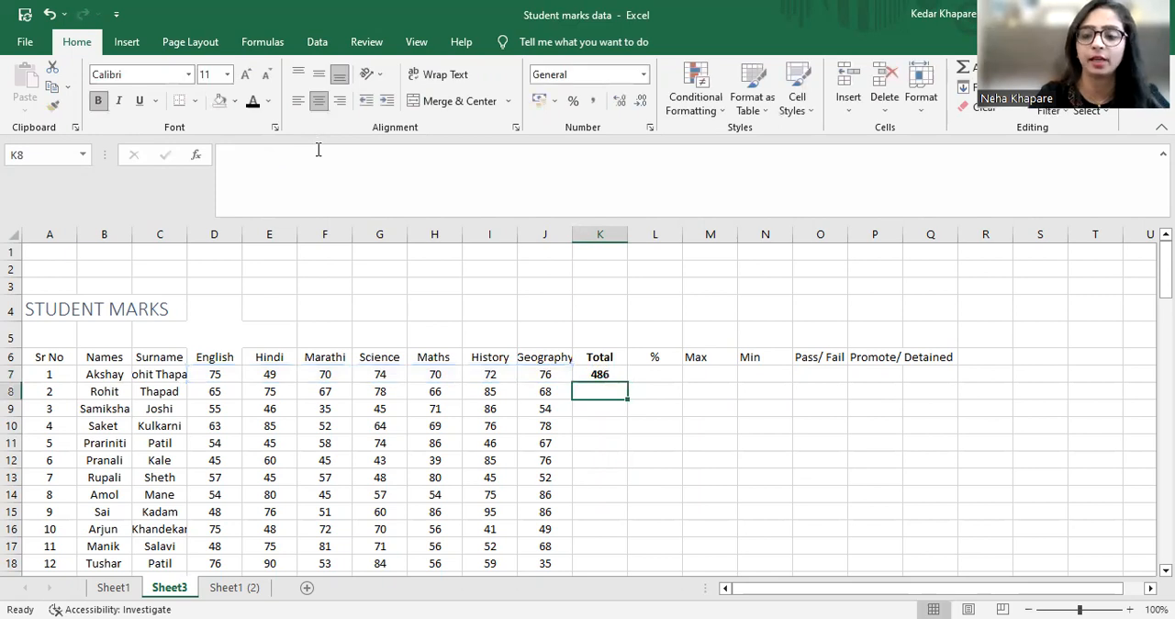
pyautogui.press('Up')
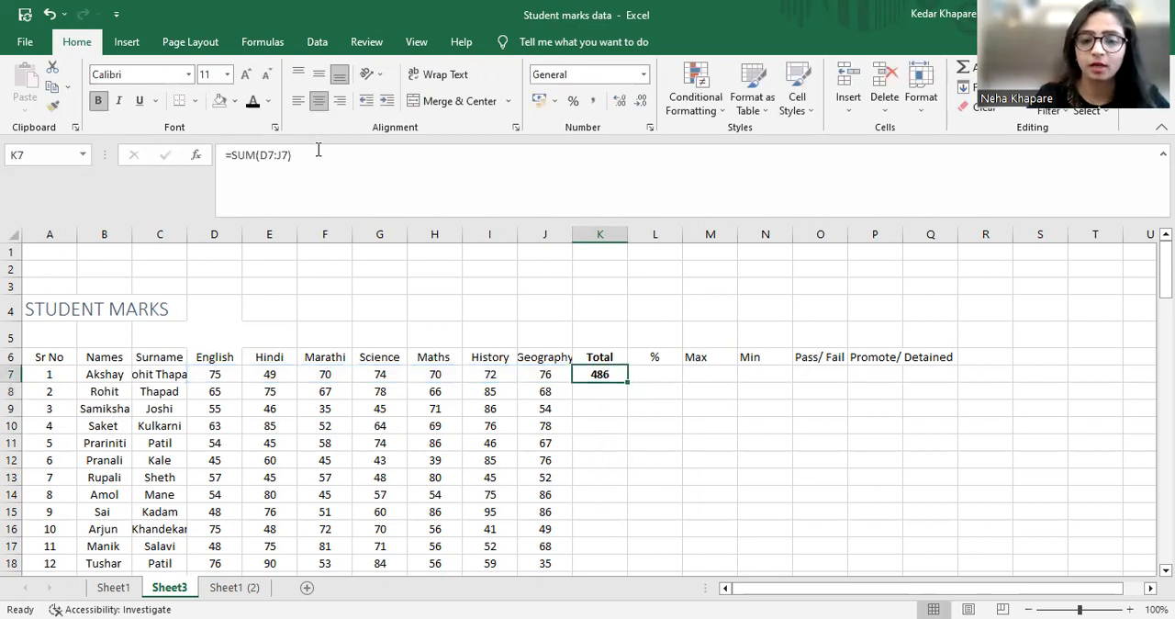
pyautogui.press('Down')
pyautogui.press('Down')
pyautogui.press('Down')
pyautogui.press('Down')
pyautogui.press('Down')
pyautogui.press('Up')
pyautogui.press('Up')
pyautogui.press('Up')
pyautogui.press('Up')
pyautogui.press('Up')
pyautogui.press('Down')
pyautogui.press('Down')
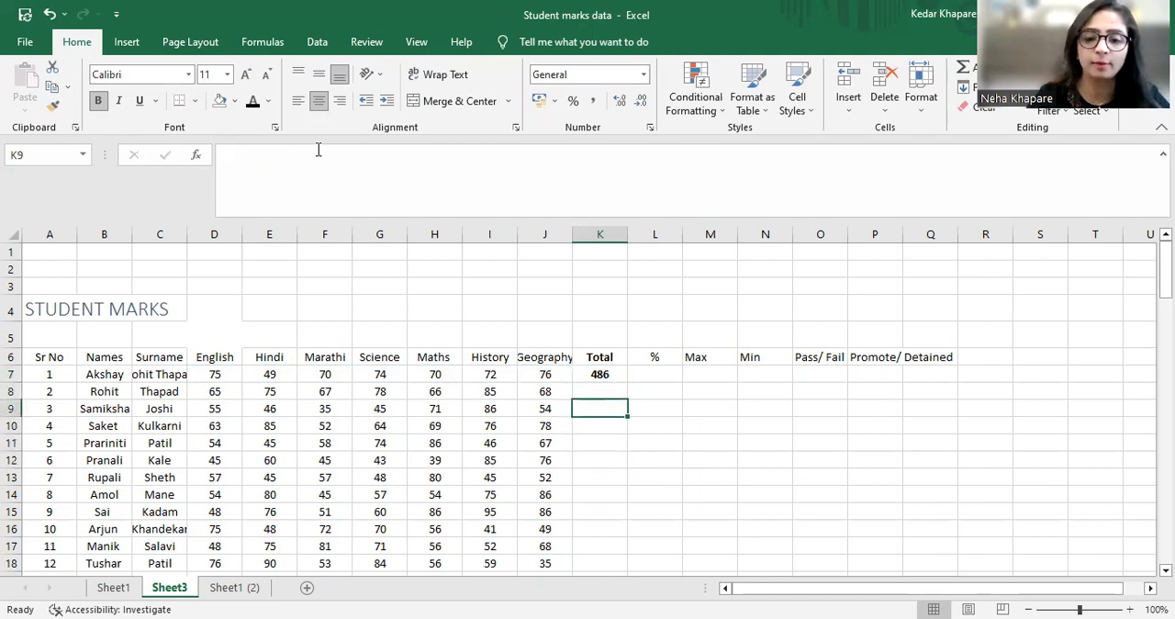
pyautogui.press('Up')
pyautogui.press('Up')
pyautogui.press('Down')
pyautogui.press('Down')
pyautogui.press('Down')
pyautogui.press('Up')
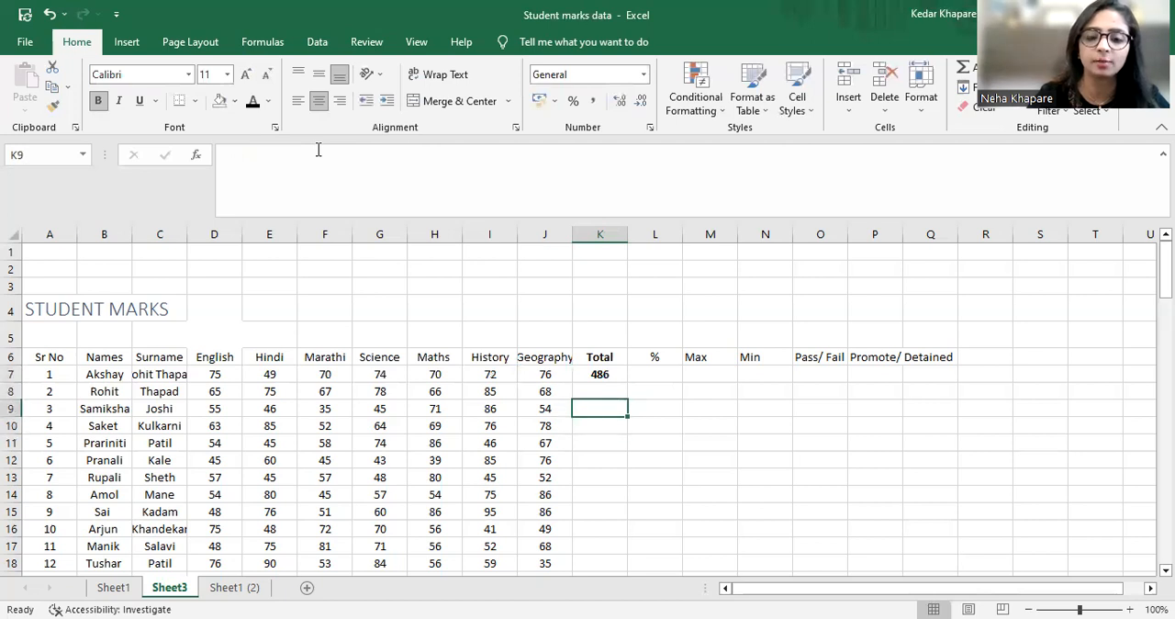
pyautogui.press('Up')
pyautogui.press('Up')
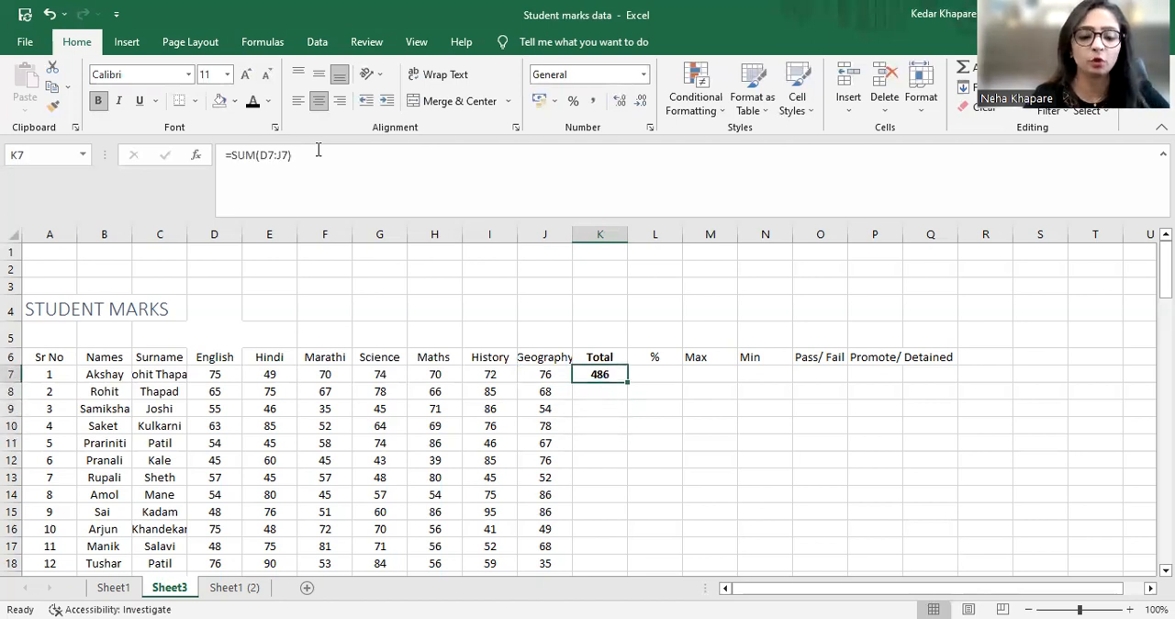
# Copy the total formula from K7 into K8:K106 for all remaining students
pyautogui.hotkey('ctrl', 'c')
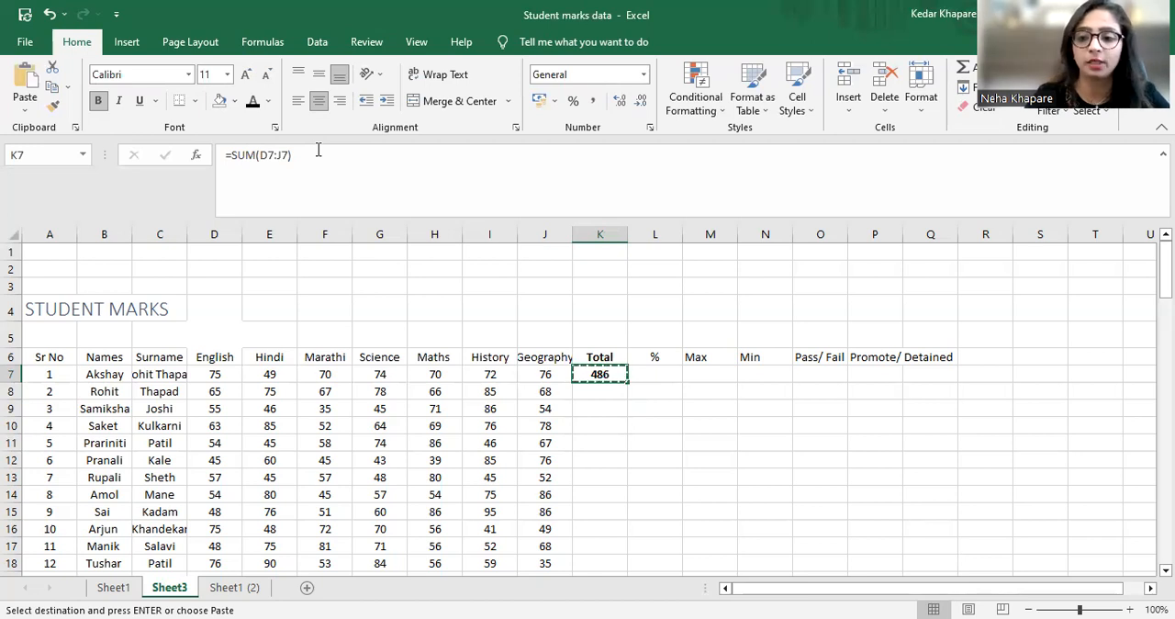
pyautogui.press('Down')
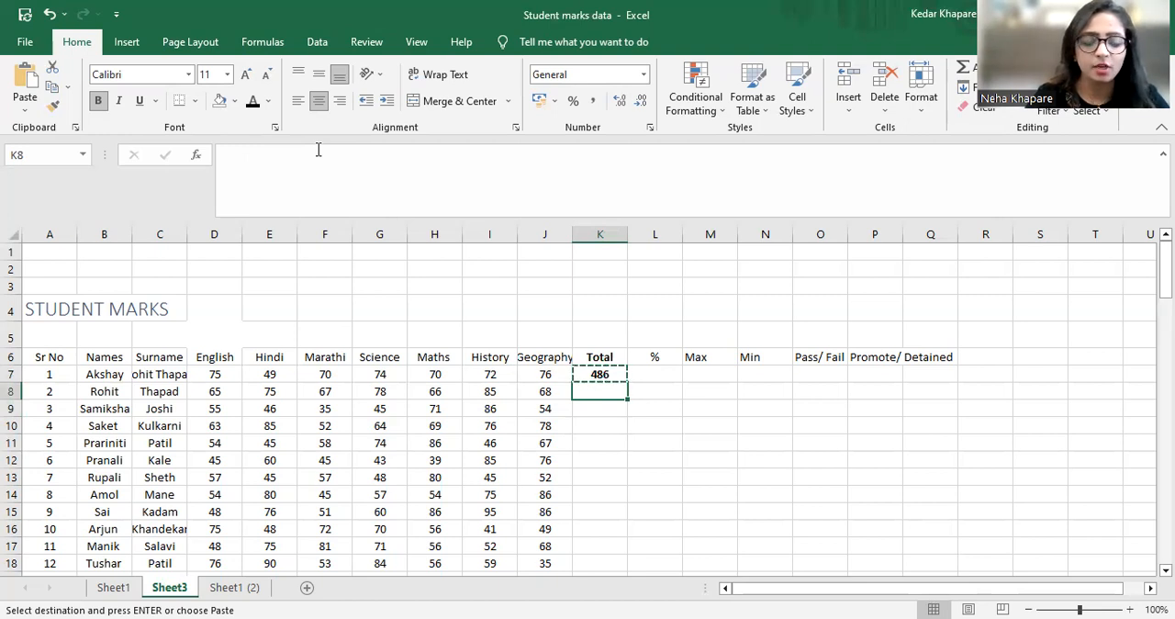
pyautogui.hotkey('shift', 'Down')
pyautogui.hotkey('shift', 'Down')
pyautogui.hotkey('shift', 'Down')
pyautogui.hotkey('shift', 'Down')
pyautogui.hotkey('shift', 'Down')
pyautogui.hotkey('shift', 'Down')
pyautogui.hotkey('shift', 'Down')
pyautogui.hotkey('shift', 'Down')
pyautogui.hotkey('shift', 'Down')
pyautogui.hotkey('shift', 'Down')
pyautogui.hotkey('shift', 'Down')
pyautogui.hotkey('shift', 'Down')
pyautogui.hotkey('shift', 'Down')
pyautogui.hotkey('shift', 'Down')
pyautogui.hotkey('shift', 'Down')
pyautogui.hotkey('shift', 'Down')
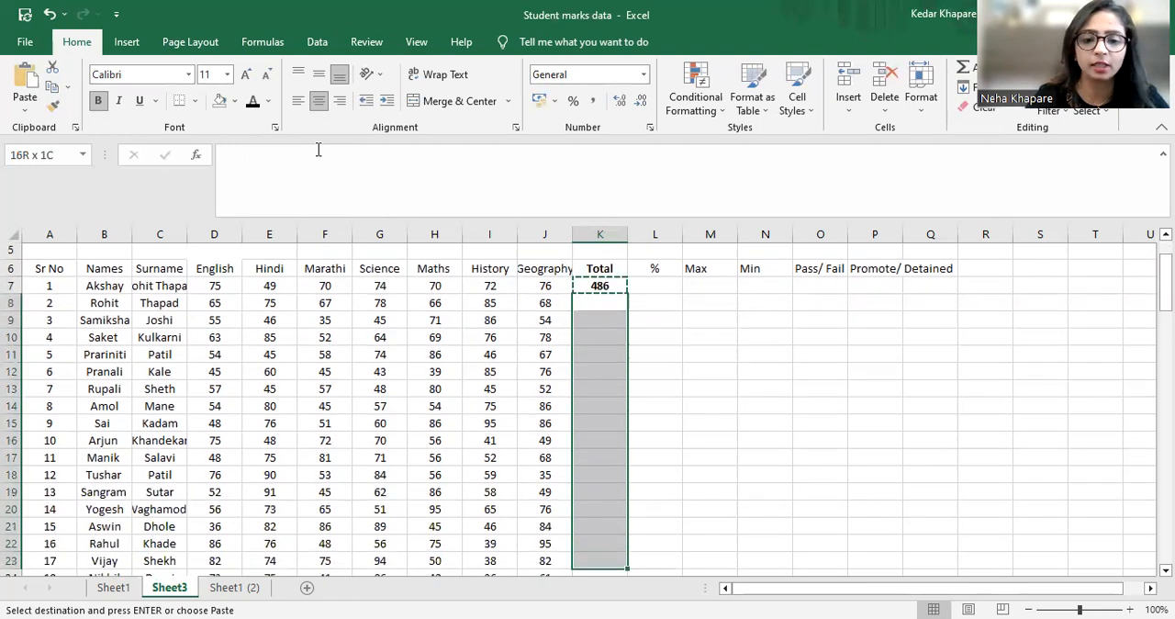
pyautogui.hotkey('shift', 'Down')
pyautogui.hotkey('shift', 'Down')
pyautogui.hotkey('shift', 'Down')
pyautogui.hotkey('shift', 'Down')
pyautogui.hotkey('shift', 'Down')
pyautogui.hotkey('shift', 'Down')
pyautogui.hotkey('shift', 'Down')
pyautogui.hotkey('shift', 'Down')
pyautogui.hotkey('shift', 'Down')
pyautogui.hotkey('shift', 'Down')
pyautogui.hotkey('shift', 'Down')
pyautogui.hotkey('shift', 'Down')
pyautogui.hotkey('shift', 'Down')
pyautogui.hotkey('shift', 'Down')
pyautogui.hotkey('shift', 'Down')
pyautogui.hotkey('shift', 'Down')
pyautogui.hotkey('shift', 'Down')
pyautogui.hotkey('shift', 'Down')
pyautogui.hotkey('shift', 'Down')
pyautogui.hotkey('shift', 'Down')
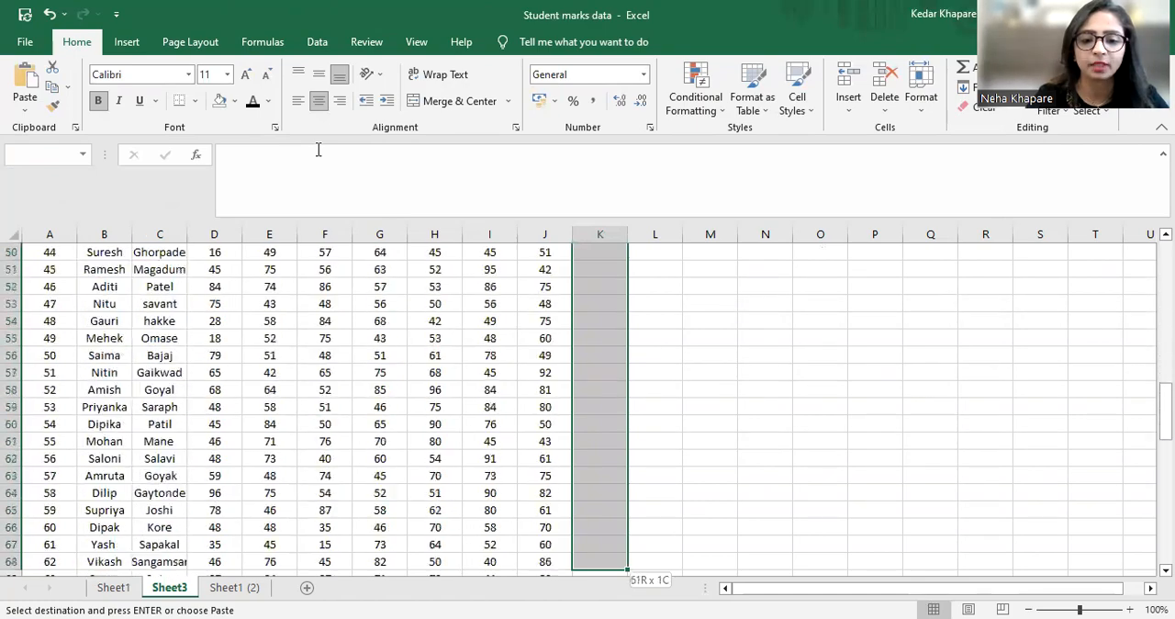
pyautogui.hotkey('shift', 'Down')
pyautogui.hotkey('shift', 'Down')
pyautogui.hotkey('shift', 'Down')
pyautogui.hotkey('shift', 'Down')
pyautogui.hotkey('shift', 'Down')
pyautogui.hotkey('shift', 'Down')
pyautogui.hotkey('shift', 'Down')
pyautogui.hotkey('shift', 'Down')
pyautogui.hotkey('shift', 'Down')
pyautogui.hotkey('shift', 'Down')
pyautogui.hotkey('shift', 'Down')
pyautogui.hotkey('shift', 'Down')
pyautogui.hotkey('shift', 'Down')
pyautogui.hotkey('shift', 'Down')
pyautogui.hotkey('shift', 'Down')
pyautogui.hotkey('shift', 'Down')
pyautogui.hotkey('shift', 'Down')
pyautogui.hotkey('shift', 'Down')
pyautogui.hotkey('shift', 'Down')
pyautogui.hotkey('shift', 'Down')
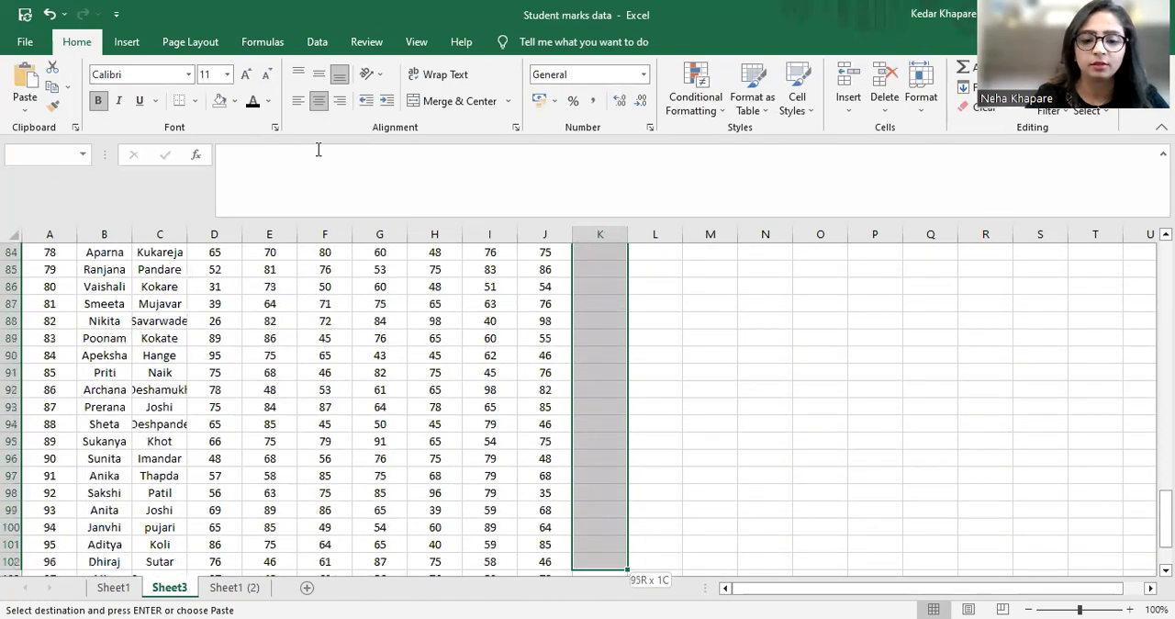
pyautogui.hotkey('shift', 'Down')
pyautogui.hotkey('shift', 'Down')
pyautogui.hotkey('shift', 'Down')
pyautogui.hotkey('shift', 'Down')
pyautogui.hotkey('shift', 'Down')
pyautogui.hotkey('shift', 'Down')
pyautogui.hotkey('shift', 'Down')
pyautogui.hotkey('shift', 'Down')
pyautogui.hotkey('shift', 'Down')
pyautogui.hotkey('shift', 'Down')
pyautogui.hotkey('shift', 'Down')
pyautogui.hotkey('shift', 'Down')
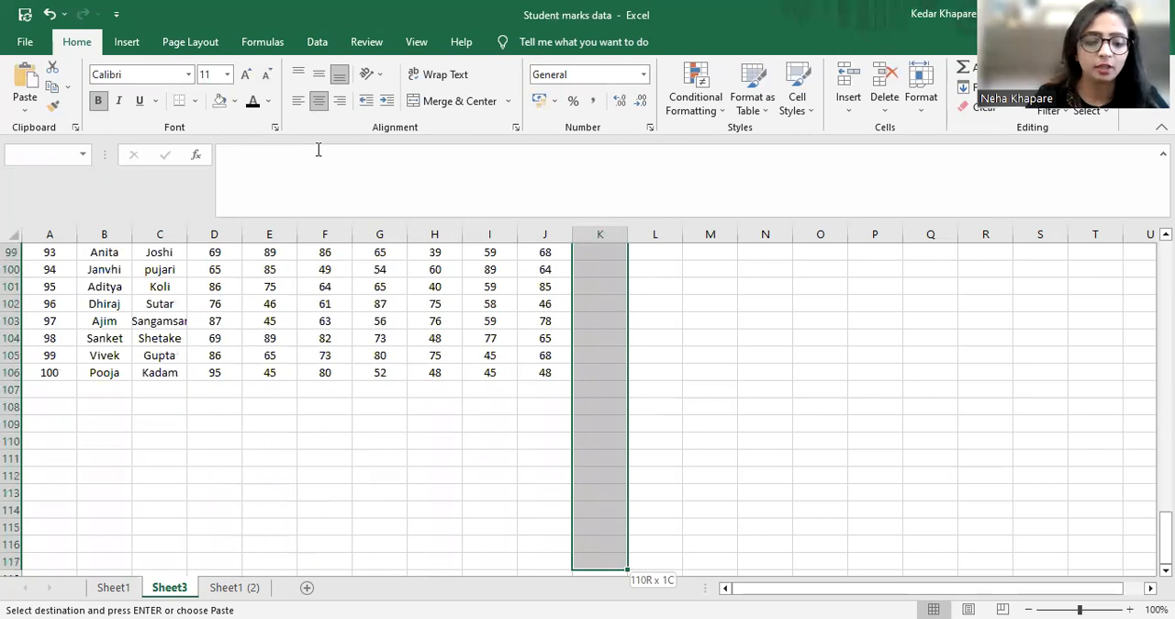
pyautogui.hotkey('shift', 'Up')
pyautogui.hotkey('shift', 'Up')
pyautogui.hotkey('shift', 'Up')
pyautogui.hotkey('shift', 'Up')
pyautogui.hotkey('shift', 'Up')
pyautogui.hotkey('shift', 'Up')
pyautogui.hotkey('shift', 'Up')
pyautogui.hotkey('shift', 'Up')
pyautogui.hotkey('shift', 'Up')
pyautogui.hotkey('shift', 'Up')
pyautogui.hotkey('shift', 'Up')
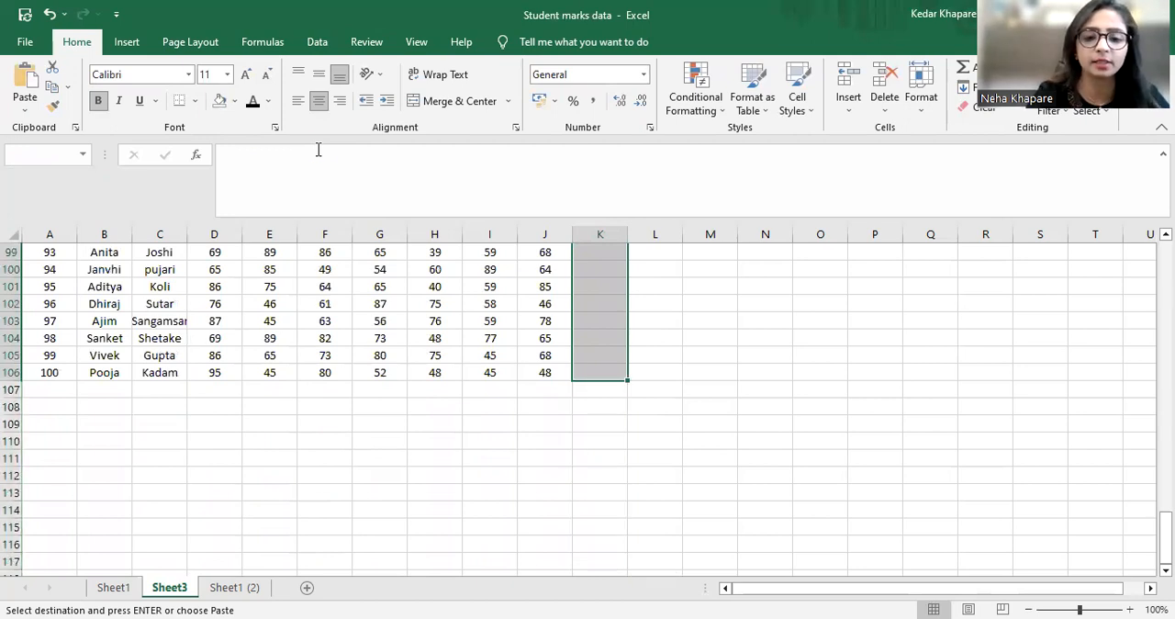
pyautogui.hotkey('ctrl', 'v')
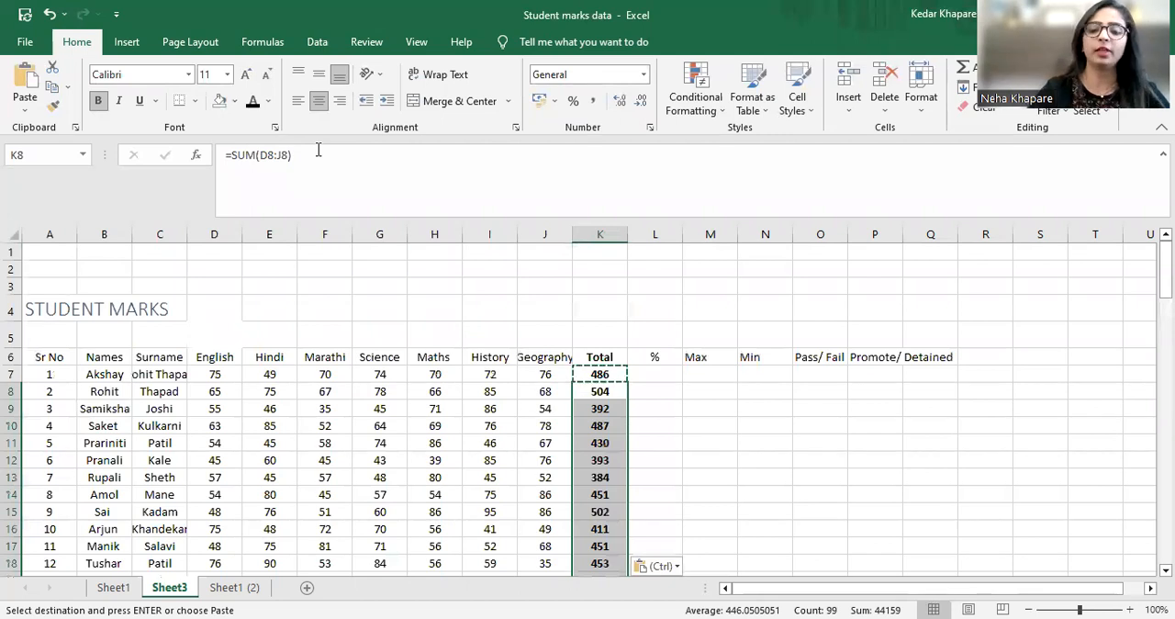
pyautogui.press('Down')
pyautogui.press('Up')
pyautogui.press('Up')
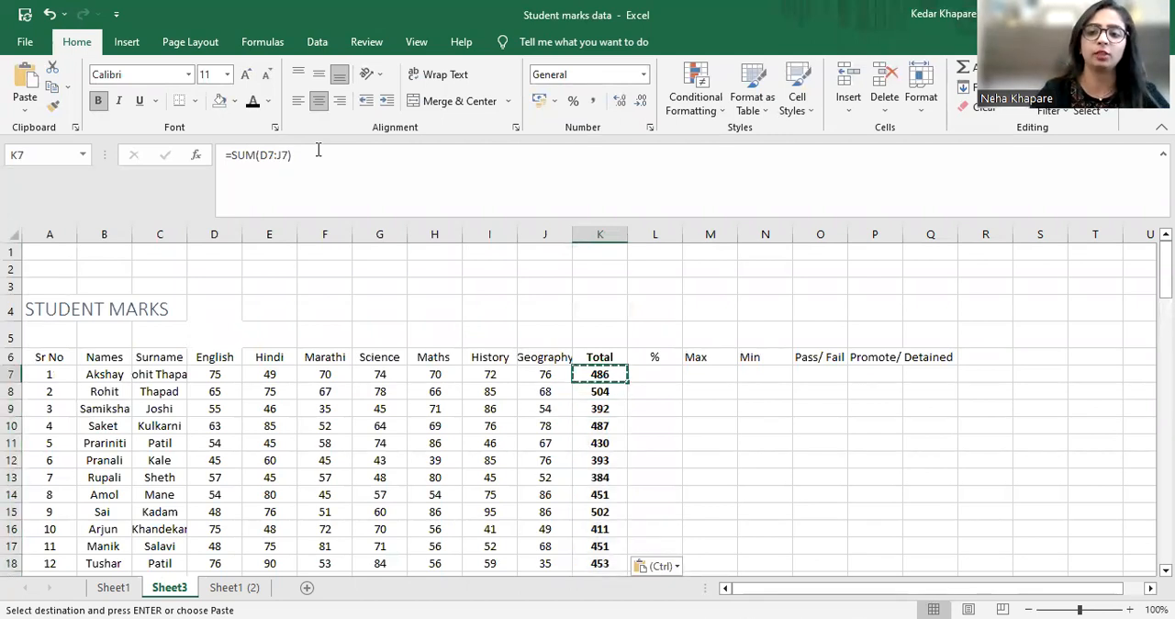
pyautogui.press('Escape')
# Check the copied SUM formulas down the Total column past the last student row
pyautogui.press('Down')
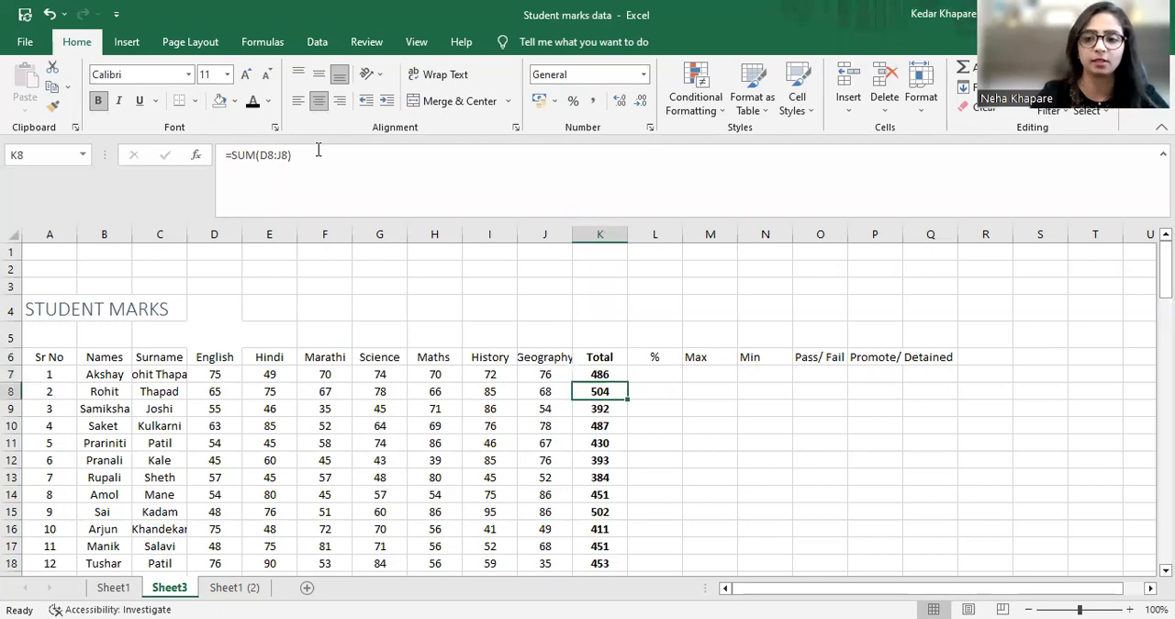
pyautogui.press('Down')
pyautogui.press('Down')
pyautogui.press('Down')
pyautogui.press('Down')
pyautogui.press('Down')
pyautogui.press('Down')
pyautogui.press('Down')
pyautogui.press('Down')
pyautogui.press('Down')
pyautogui.press('Down')
pyautogui.press('Down')
pyautogui.press('Down')
pyautogui.press('Down')
pyautogui.press('Down')
pyautogui.press('Down')
pyautogui.press('Down')
pyautogui.press('Down')
pyautogui.press('Down')
pyautogui.press('Down')
pyautogui.press('Down')
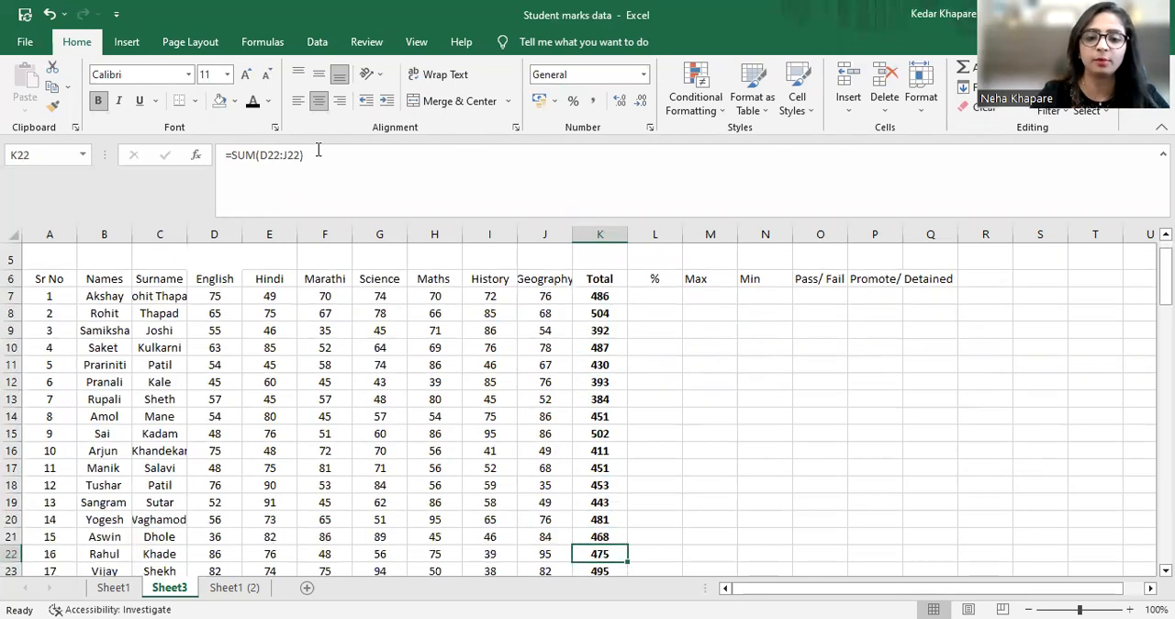
pyautogui.press('Down')
pyautogui.press('Down')
pyautogui.press('Down')
pyautogui.press('Down')
pyautogui.press('Down')
pyautogui.press('Down')
pyautogui.press('Down')
pyautogui.press('Down')
pyautogui.press('Down')
pyautogui.press('Down')
pyautogui.press('Down')
pyautogui.press('Down')
pyautogui.press('Down')
pyautogui.press('Down')
pyautogui.press('Down')
pyautogui.press('Down')
pyautogui.press('Down')
pyautogui.press('Down')
pyautogui.press('Down')
pyautogui.press('Down')
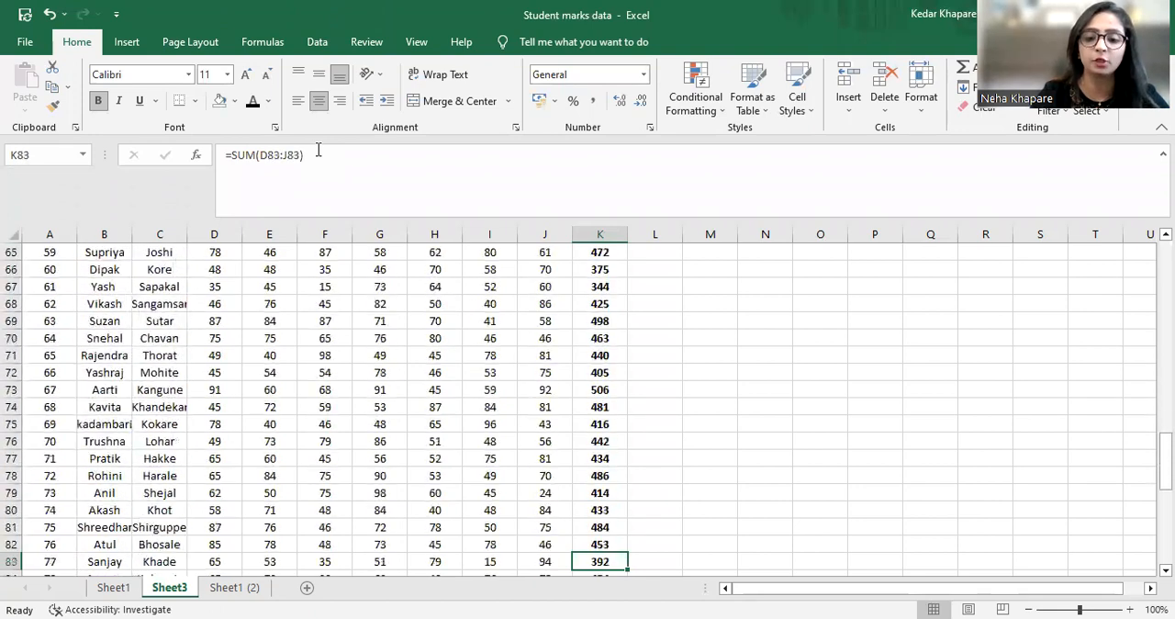
pyautogui.press('Down')
pyautogui.press('Down')
pyautogui.press('Down')
pyautogui.press('Down')
pyautogui.press('Down')
pyautogui.press('Down')
pyautogui.press('Down')
pyautogui.press('Down')
pyautogui.press('Down')
pyautogui.press('Down')
pyautogui.press('Down')
pyautogui.press('Down')
pyautogui.press('Down')
pyautogui.press('Down')
pyautogui.press('Down')
pyautogui.press('Down')
pyautogui.press('Down')
pyautogui.press('Down')
pyautogui.press('Down')
pyautogui.press('Down')
pyautogui.press('Up')
pyautogui.press('Up')
pyautogui.press('Up')
pyautogui.press('Up')
pyautogui.press('Up')
pyautogui.press('Up')
pyautogui.press('Up')
pyautogui.press('Up')
pyautogui.press('Up')
pyautogui.press('Up')
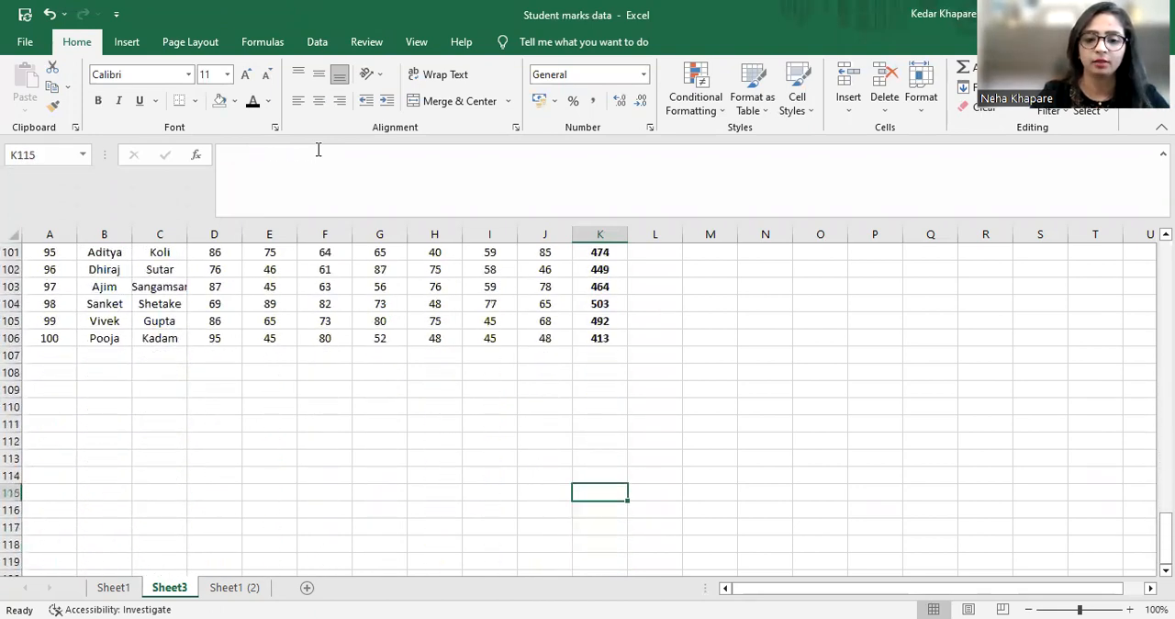
# Look over the English marks in column D, moving up from below the last student row and back down
pyautogui.press('Left')
pyautogui.press('Left')
pyautogui.press('Left')
pyautogui.press('Left')
pyautogui.press('Left')
pyautogui.press('Left')
pyautogui.press('Left')
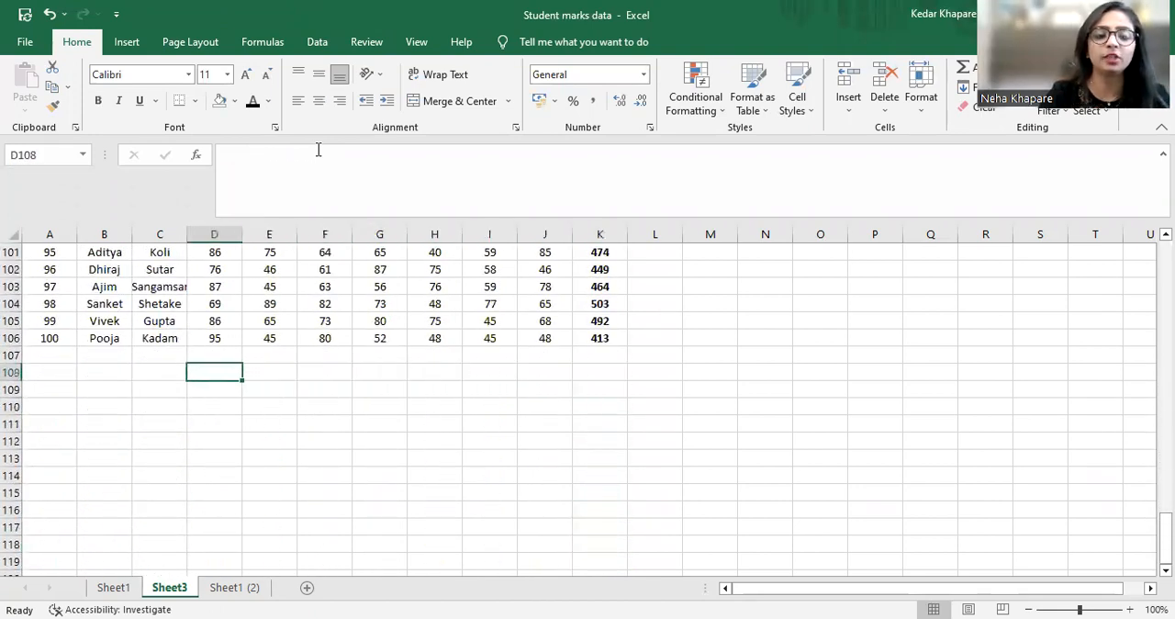
pyautogui.press('Up')
pyautogui.press('Up')
pyautogui.press('Up')
pyautogui.press('Up')
pyautogui.press('Up')
pyautogui.press('Up')
pyautogui.press('Up')
pyautogui.press('Up')
pyautogui.press('Up')
pyautogui.press('Up')
pyautogui.press('Up')
pyautogui.press('Up')
pyautogui.press('Up')
pyautogui.press('Up')
pyautogui.press('Up')
pyautogui.press('Up')
pyautogui.press('Up')
pyautogui.press('Up')
pyautogui.press('Up')
pyautogui.press('Up')
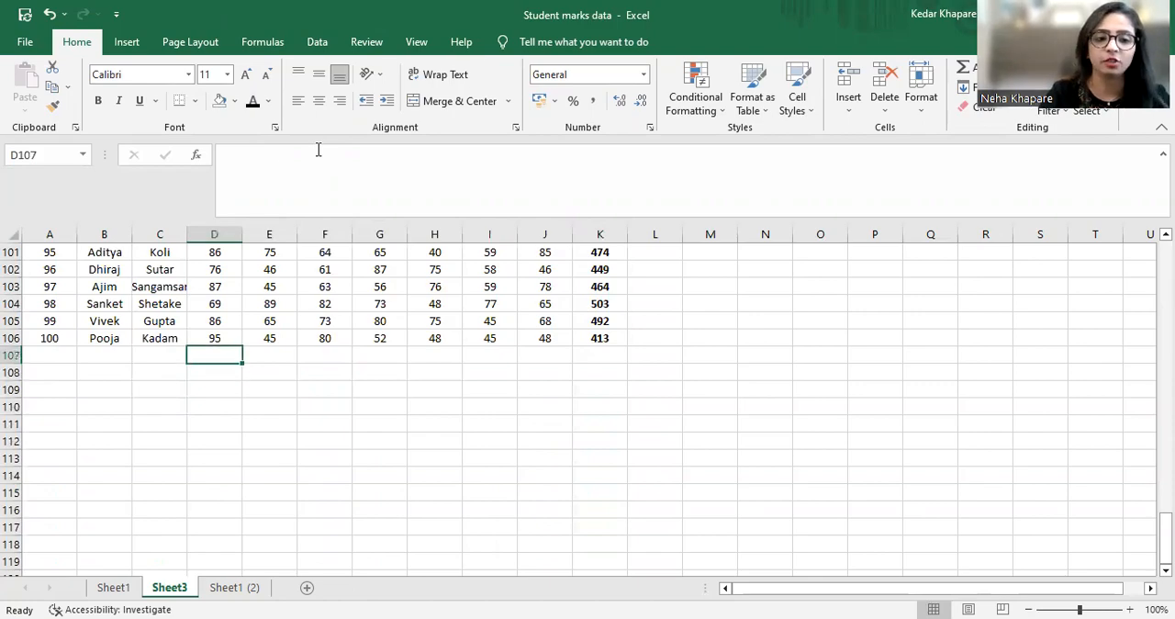
pyautogui.press('Up')
pyautogui.press('Up')
pyautogui.press('Up')
pyautogui.press('Up')
pyautogui.press('Up')
pyautogui.press('Up')
pyautogui.press('Up')
pyautogui.press('Up')
pyautogui.press('Up')
pyautogui.press('Up')
pyautogui.press('Up')
pyautogui.press('Up')
pyautogui.press('Up')
pyautogui.press('Up')
pyautogui.press('Up')
pyautogui.press('Up')
pyautogui.press('Up')
pyautogui.press('Up')
pyautogui.press('Up')
pyautogui.press('Up')
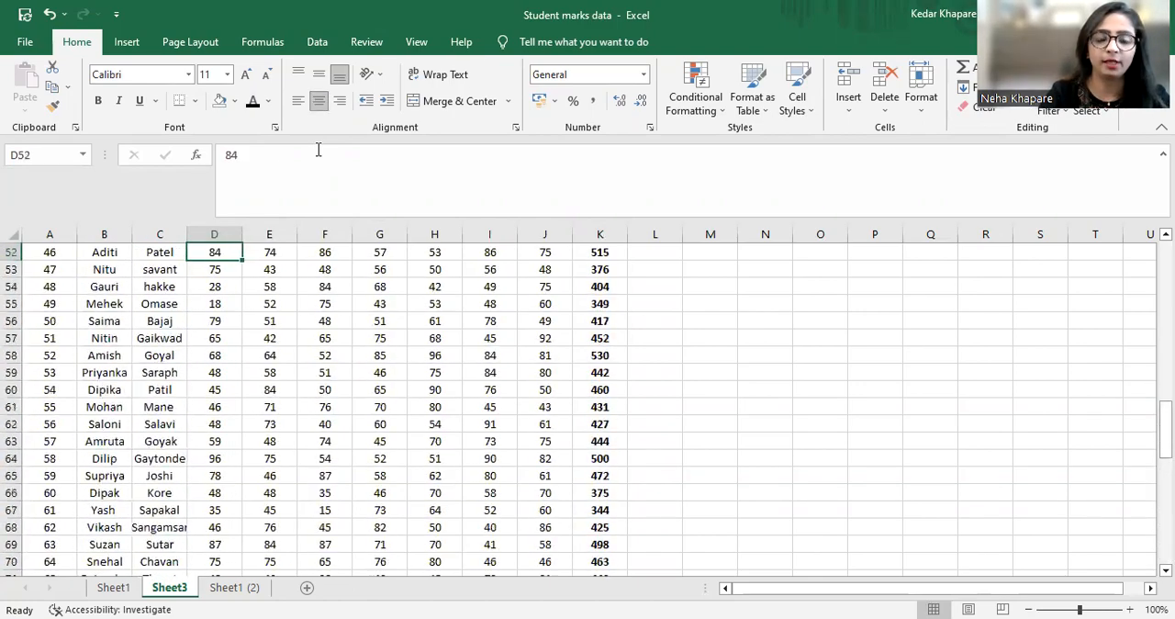
pyautogui.press('Up')
pyautogui.press('Up')
pyautogui.press('Up')
pyautogui.press('Up')
pyautogui.press('Up')
pyautogui.press('Up')
pyautogui.press('Up')
pyautogui.press('Down')
pyautogui.press('Down')
pyautogui.press('Down')
pyautogui.press('Down')
pyautogui.press('Down')
pyautogui.press('Down')
pyautogui.press('Down')
pyautogui.press('Down')
pyautogui.press('Down')
pyautogui.press('Down')
pyautogui.press('Down')
pyautogui.press('Down')
pyautogui.press('Down')
pyautogui.press('Down')
pyautogui.press('Down')
pyautogui.press('Down')
pyautogui.press('Down')
pyautogui.press('Down')
pyautogui.press('Down')
pyautogui.press('Down')
pyautogui.press('Down')
pyautogui.press('Down')
pyautogui.press('Down')
pyautogui.press('Down')
pyautogui.press('Down')
pyautogui.press('Down')
pyautogui.press('Down')
pyautogui.press('Down')
pyautogui.press('Down')
pyautogui.press('Down')
pyautogui.press('Down')
pyautogui.press('Down')
pyautogui.press('Down')
pyautogui.press('Down')
pyautogui.press('Down')
pyautogui.press('Down')
pyautogui.press('Down')
pyautogui.press('Down')
pyautogui.press('Down')
pyautogui.press('Down')
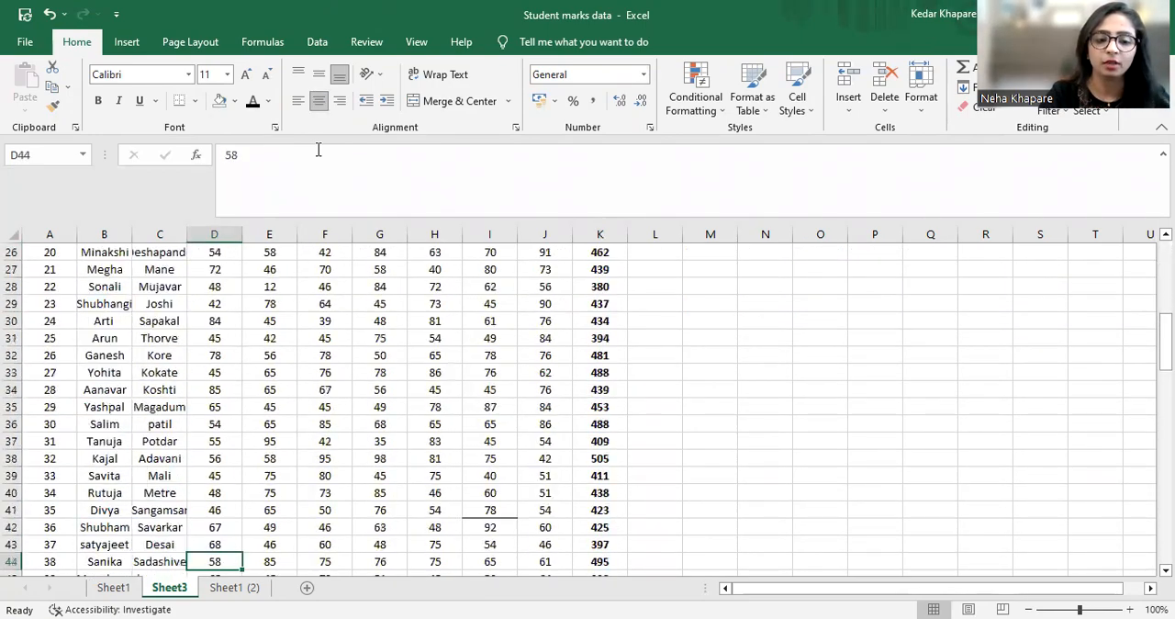
# Enter the formula =SUM(D7:D106) in cell D108 to total the English marks of all students
pyautogui.press('Down')
pyautogui.press('Down')
pyautogui.press('Down')
pyautogui.press('Down')
pyautogui.press('Down')
pyautogui.press('Down')
pyautogui.press('Down')
pyautogui.press('Down')
pyautogui.press('Down')
pyautogui.press('Down')
pyautogui.press('Down')
pyautogui.press('Down')
pyautogui.press('Down')
pyautogui.press('Down')
pyautogui.press('Down')
pyautogui.press('Down')
pyautogui.press('Down')
pyautogui.press('Down')
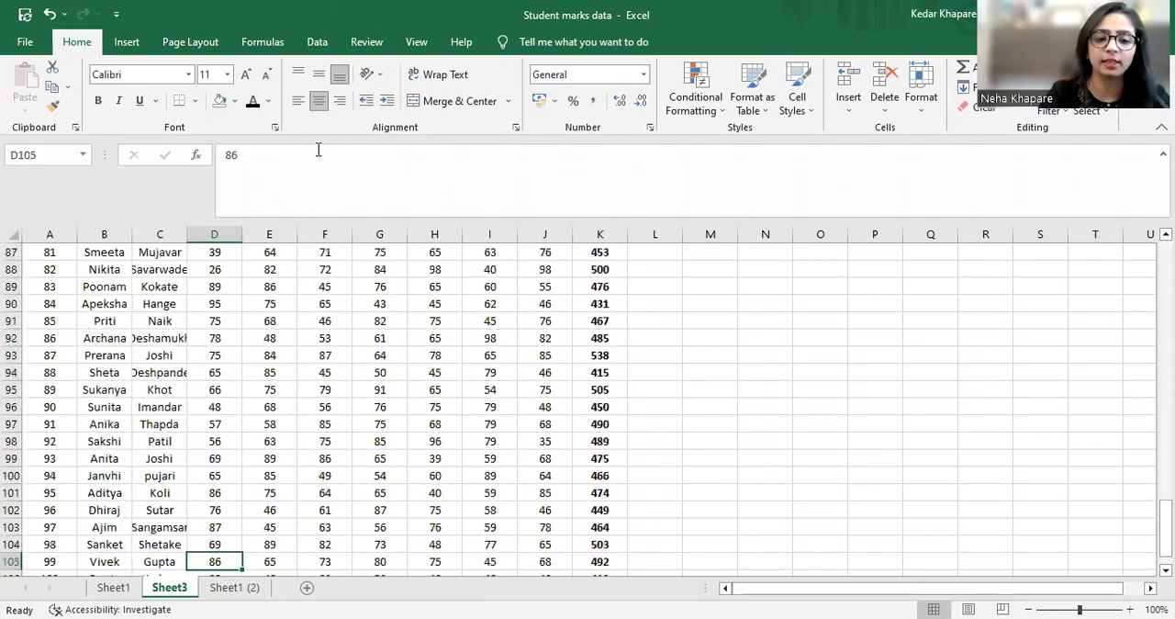
pyautogui.press('Down')
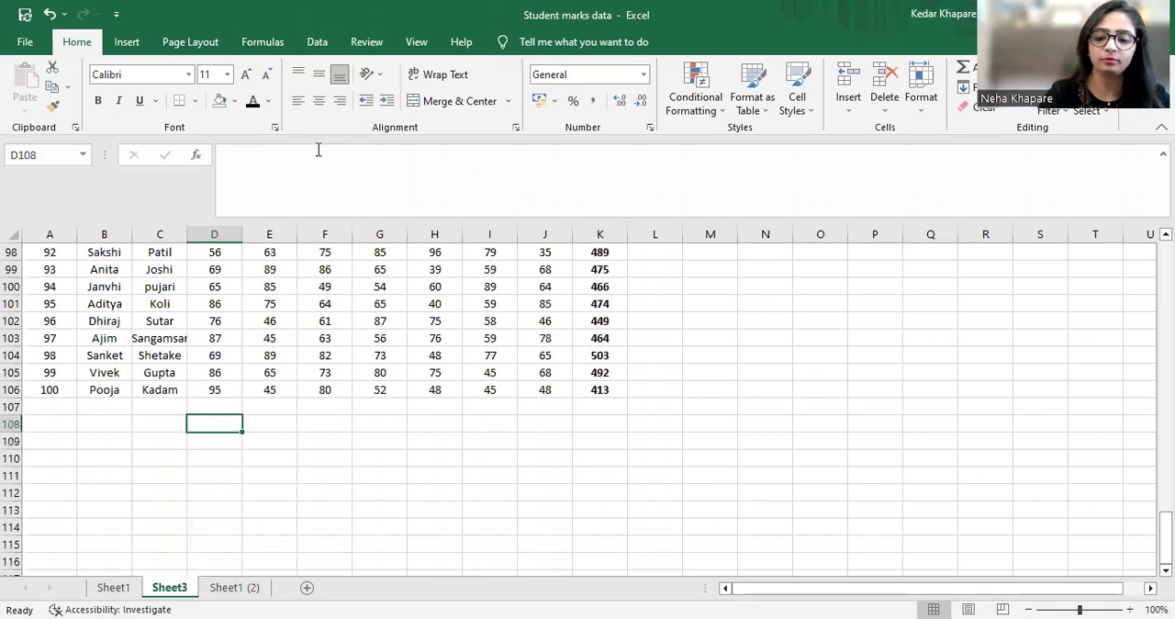
pyautogui.write('=sum(')
pyautogui.press('Up')
pyautogui.press('Up')
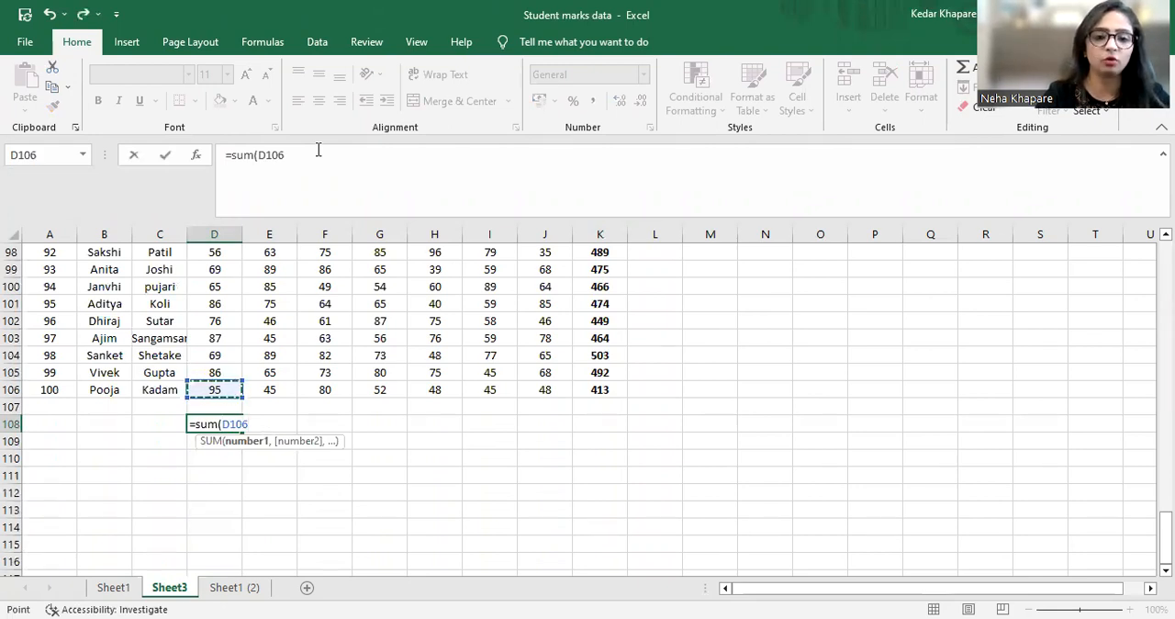
pyautogui.hotkey('shift', 'Up')
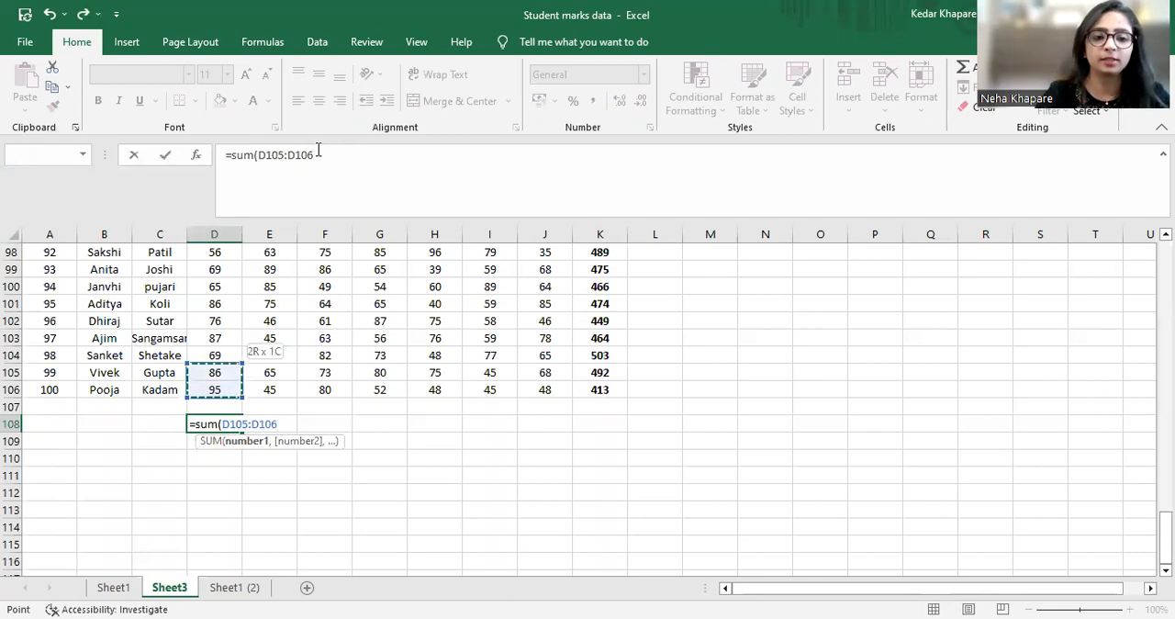
pyautogui.hotkey('shift', 'Up')
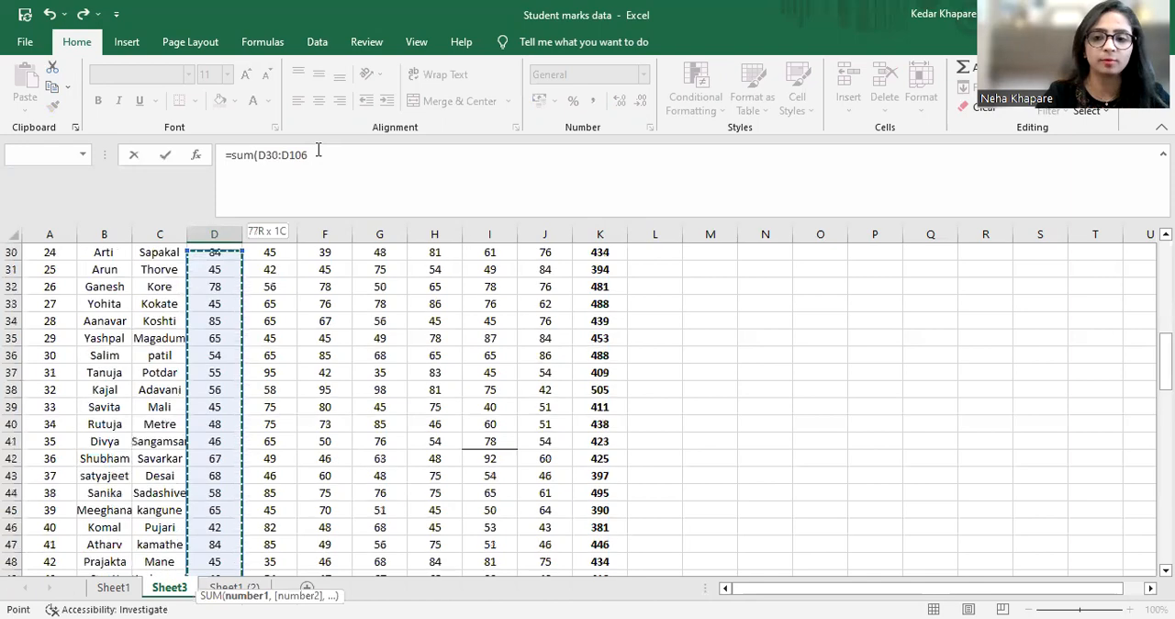
pyautogui.hotkey('shift', 'Up')
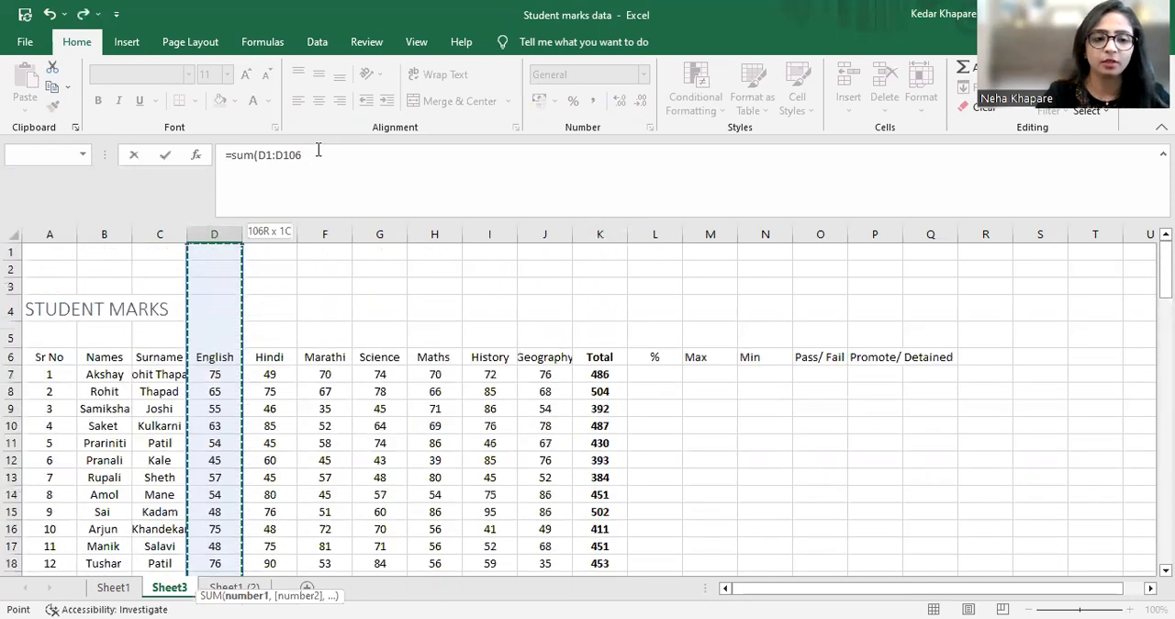
pyautogui.hotkey('shift', 'Down')
pyautogui.hotkey('shift', 'Down')
pyautogui.hotkey('shift', 'Down')
pyautogui.hotkey('shift', 'Down')
pyautogui.hotkey('shift', 'Down')
pyautogui.hotkey('shift', 'Down')
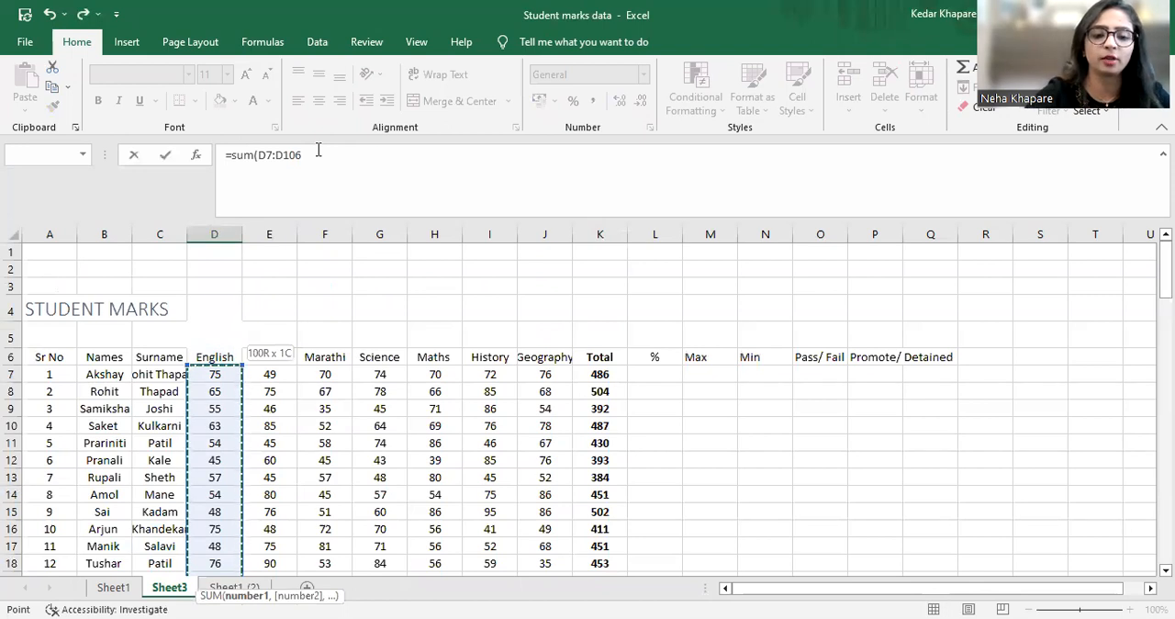
pyautogui.write(')')
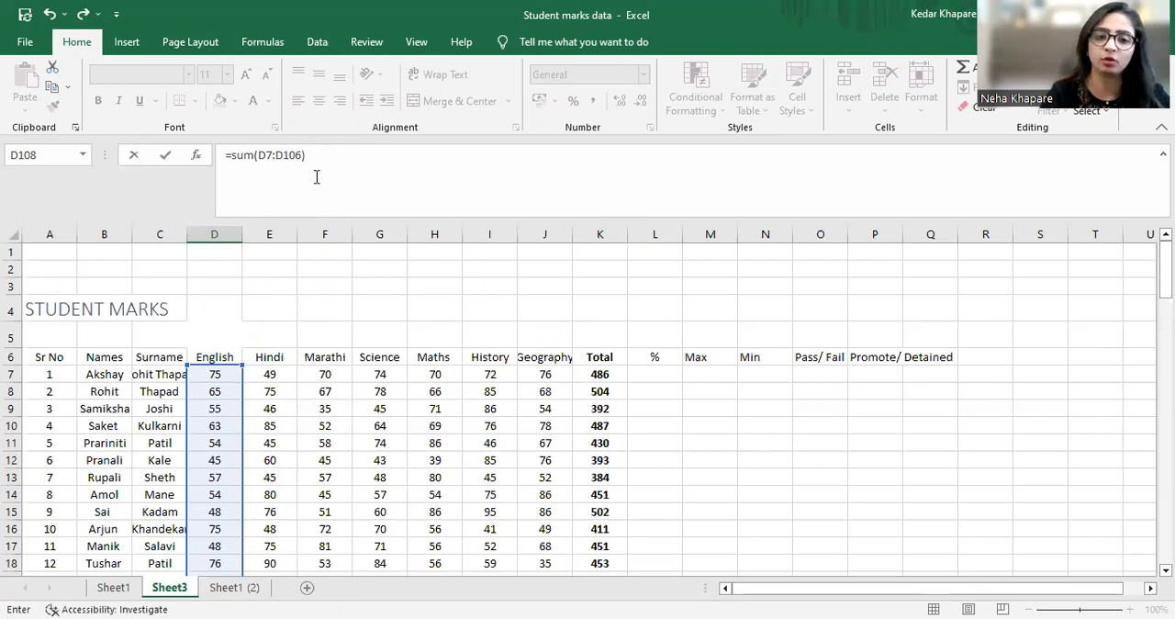
pyautogui.press('Return')
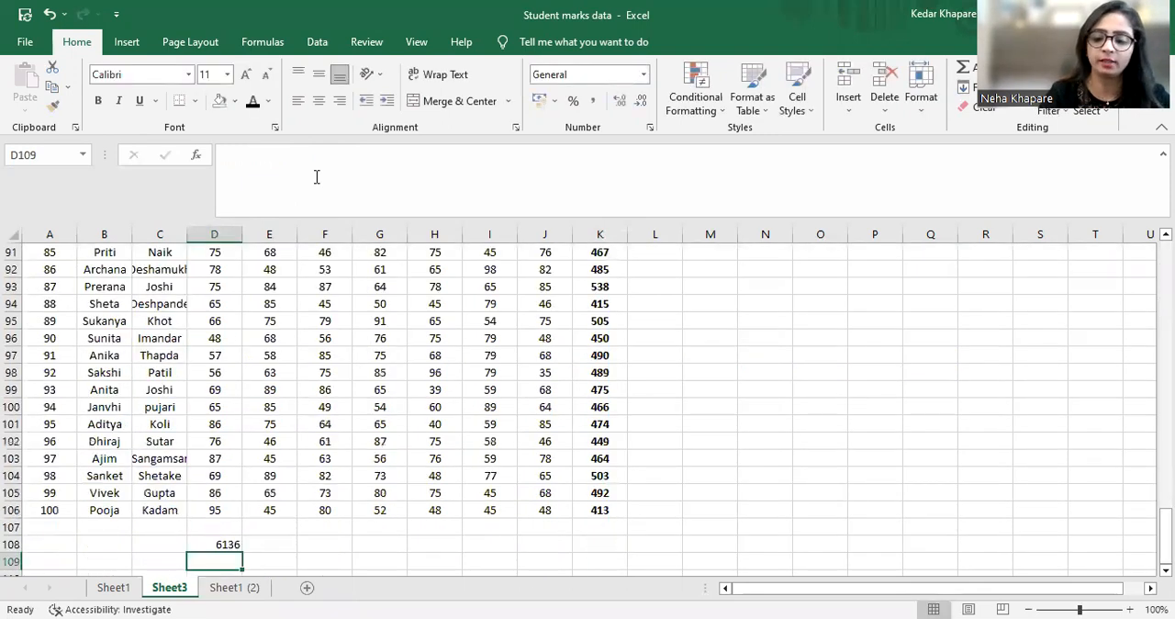
# Copy the English total formula from D108 into E108:K108 for the remaining subjects and the Total column
pyautogui.press('Up')
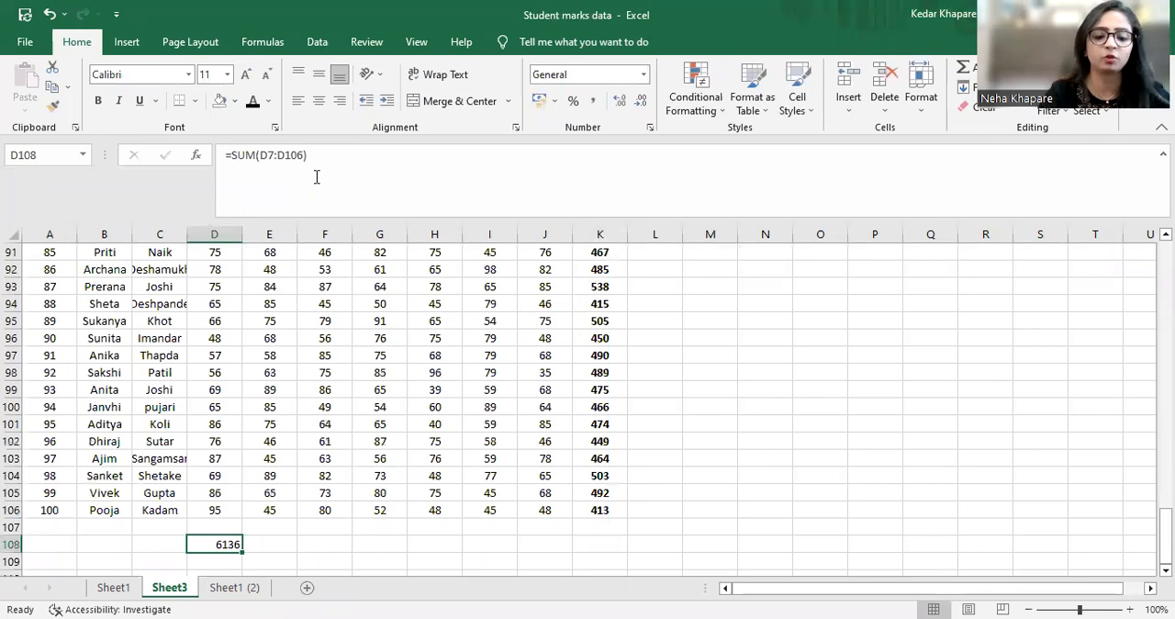
pyautogui.hotkey('ctrl', 'c')
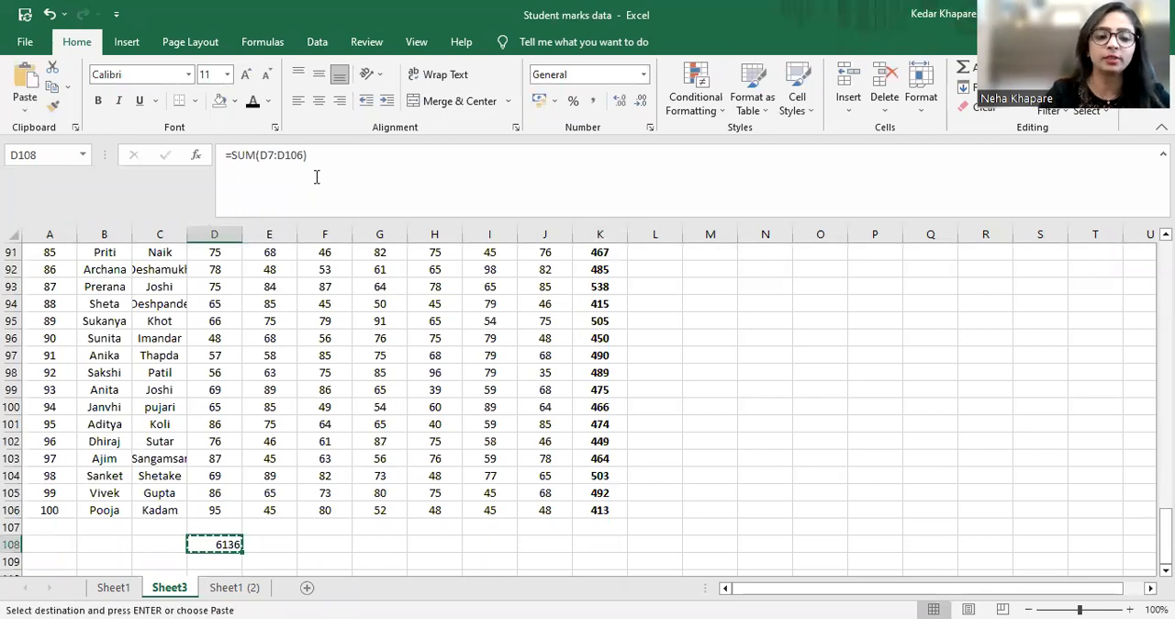
pyautogui.press('Right')
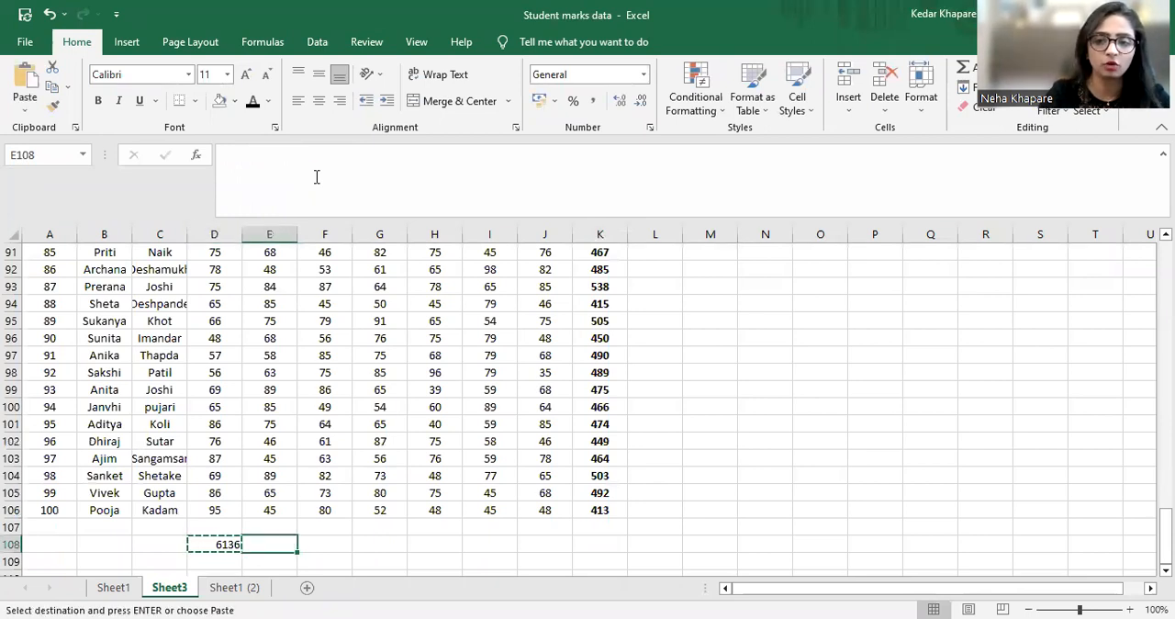
pyautogui.hotkey('shift', 'Right')
pyautogui.hotkey('shift', 'Right')
pyautogui.hotkey('shift', 'Right')
pyautogui.hotkey('shift', 'Right')
pyautogui.hotkey('shift', 'Right')
pyautogui.hotkey('shift', 'Right')
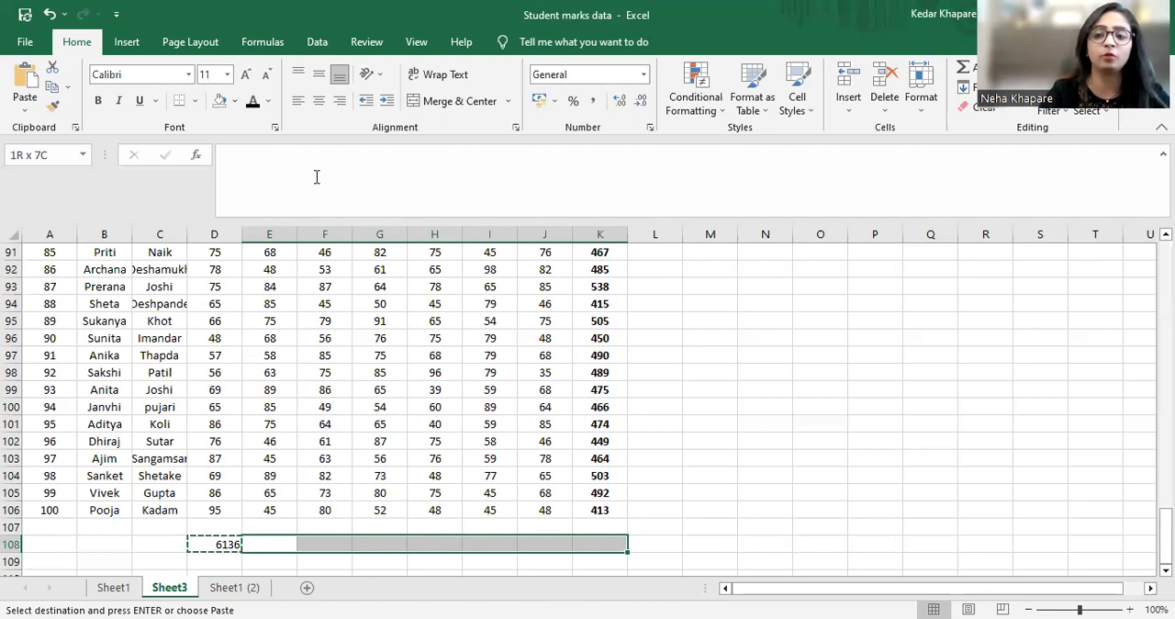
pyautogui.hotkey('ctrl', 'v')
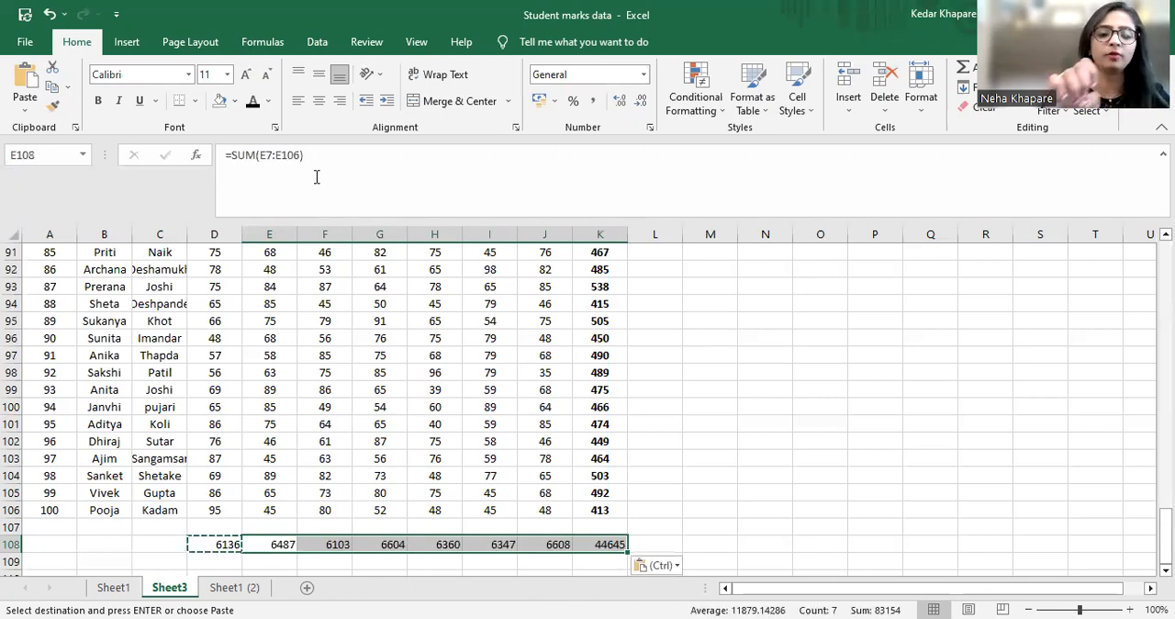
# Check the copied SUM formulas across the subject totals in row 108
pyautogui.press('Left')
pyautogui.press('Left')
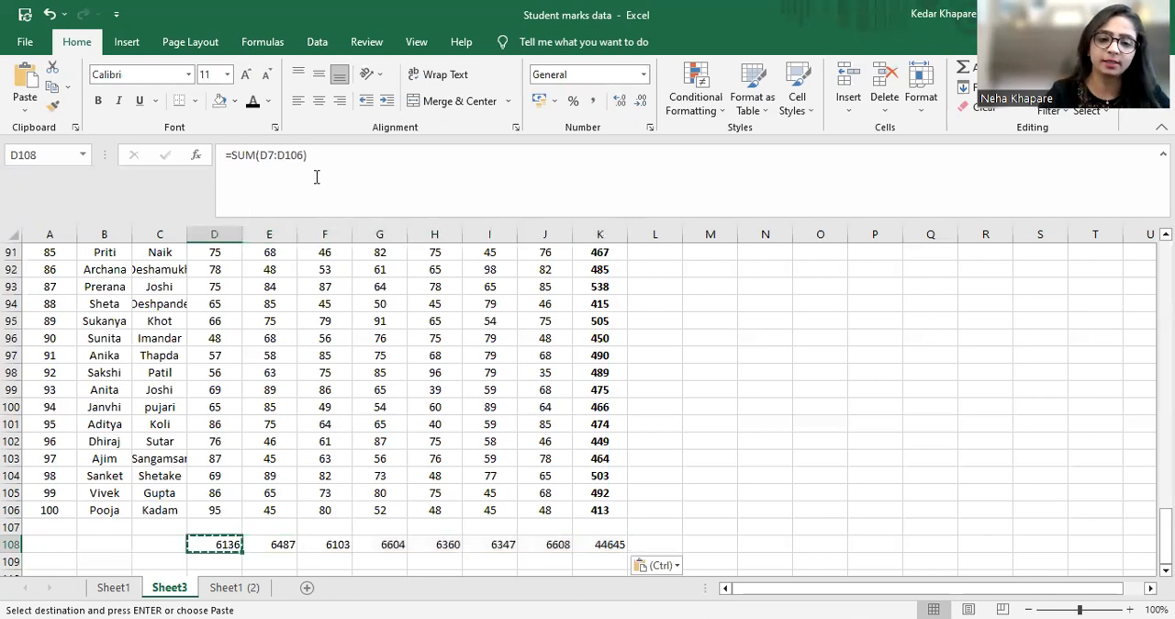
pyautogui.press('Right')
pyautogui.press('Right')
pyautogui.press('Left')
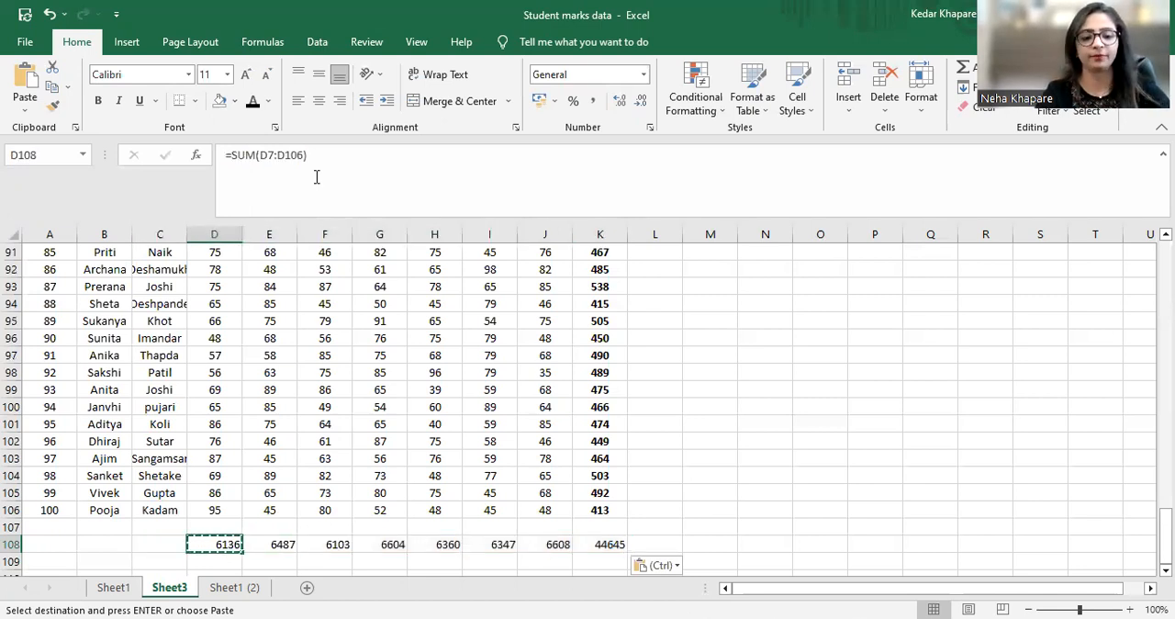
pyautogui.press('Escape')
pyautogui.press('Right')
pyautogui.press('Right')
pyautogui.press('Right')
pyautogui.press('Right')
pyautogui.press('Right')
pyautogui.press('Right')
pyautogui.press('Right')
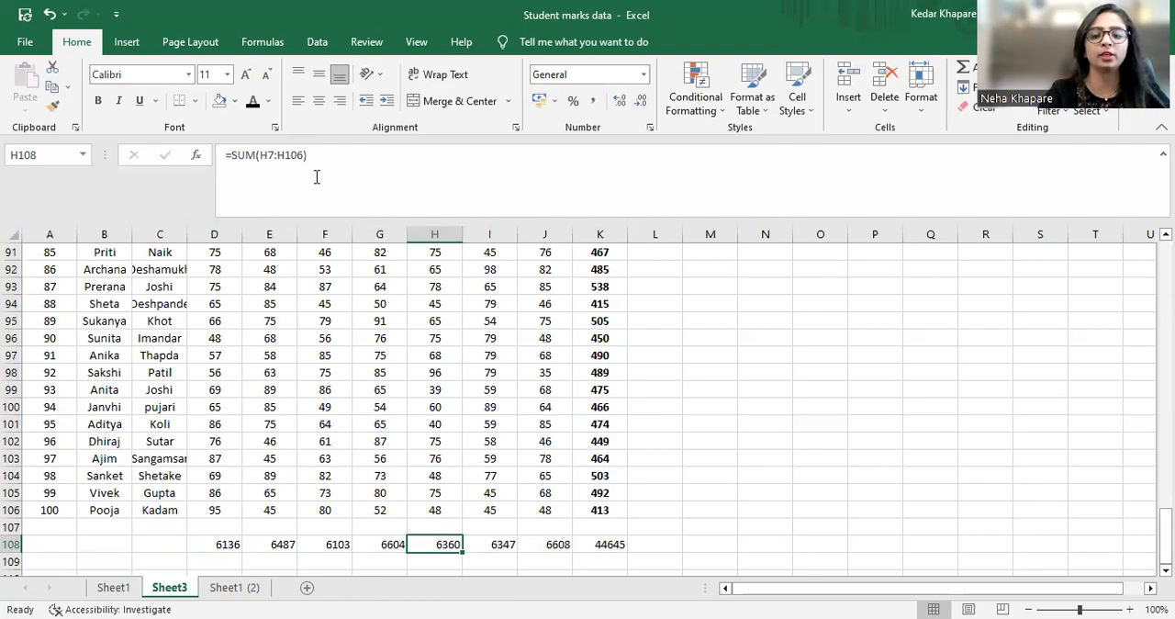
# Enter the formula =K7/700 in cell L7 to calculate the first student's percentage
pyautogui.press('Up')
pyautogui.press('Up')
pyautogui.press('Up')
pyautogui.press('Up')
pyautogui.press('Up')
pyautogui.press('Up')
pyautogui.press('Up')
pyautogui.press('Up')
pyautogui.press('Up')
pyautogui.press('Up')
pyautogui.press('Up')
pyautogui.press('Up')
pyautogui.press('Up')
pyautogui.press('Up')
pyautogui.press('Up')
pyautogui.press('Up')
pyautogui.press('Up')
pyautogui.press('Up')
pyautogui.press('Up')
pyautogui.press('Up')
pyautogui.press('Up')
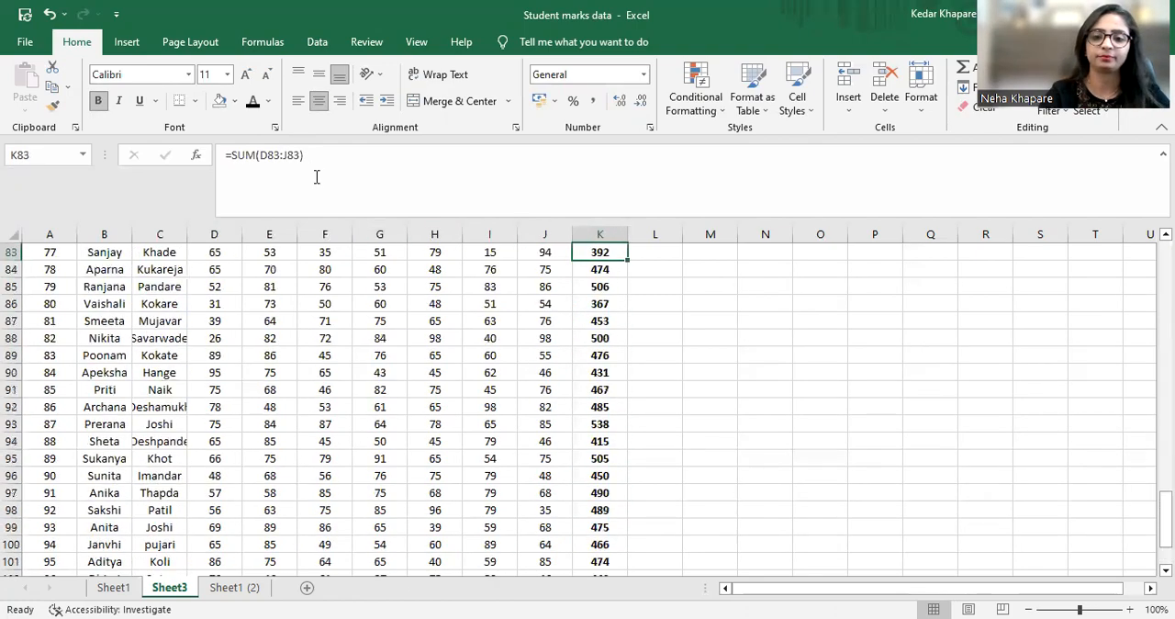
pyautogui.press('Up')
pyautogui.press('Up')
pyautogui.press('Up')
pyautogui.press('Up')
pyautogui.press('Up')
pyautogui.press('Up')
pyautogui.press('Up')
pyautogui.press('Up')
pyautogui.press('Up')
pyautogui.press('Up')
pyautogui.press('Up')
pyautogui.press('Up')
pyautogui.press('Up')
pyautogui.press('Up')
pyautogui.press('Up')
pyautogui.press('Up')
pyautogui.press('Up')
pyautogui.press('Up')
pyautogui.press('Up')
pyautogui.press('Up')
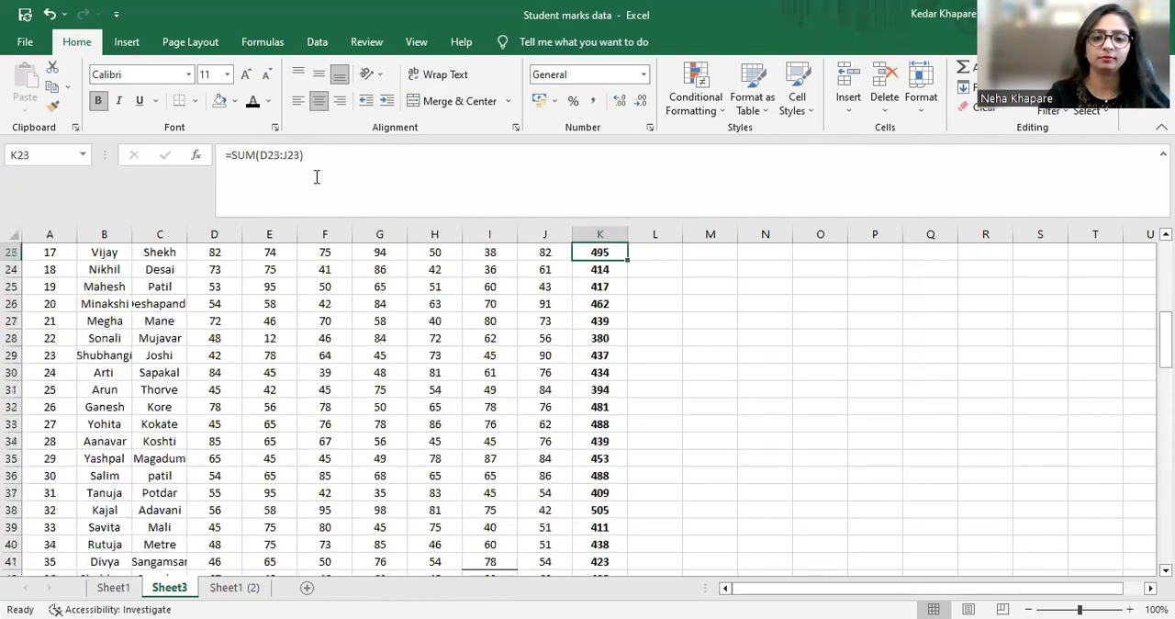
pyautogui.press('Down')
pyautogui.press('Down')
pyautogui.press('Down')
pyautogui.press('Down')
pyautogui.press('Down')
pyautogui.press('Down')
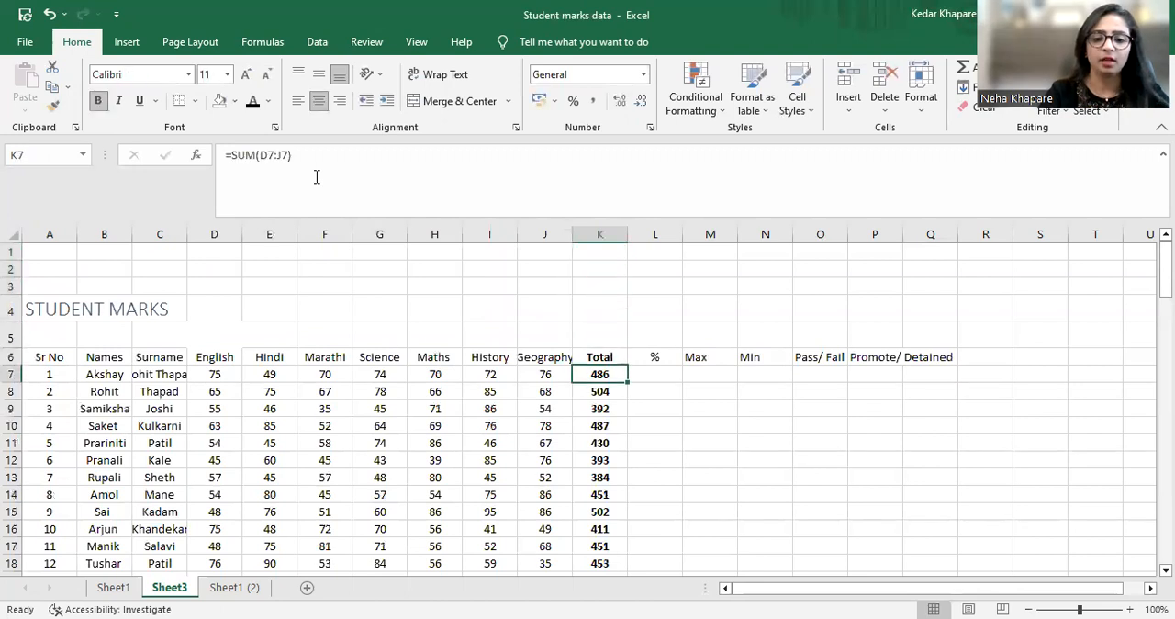
pyautogui.press('Right')
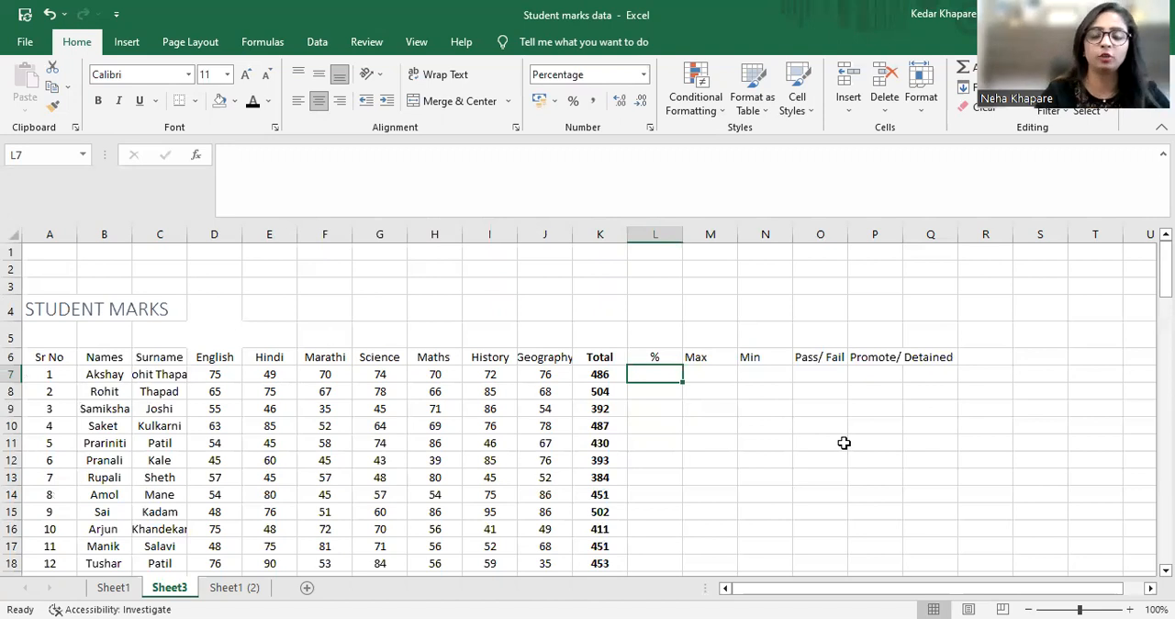
pyautogui.write('=')
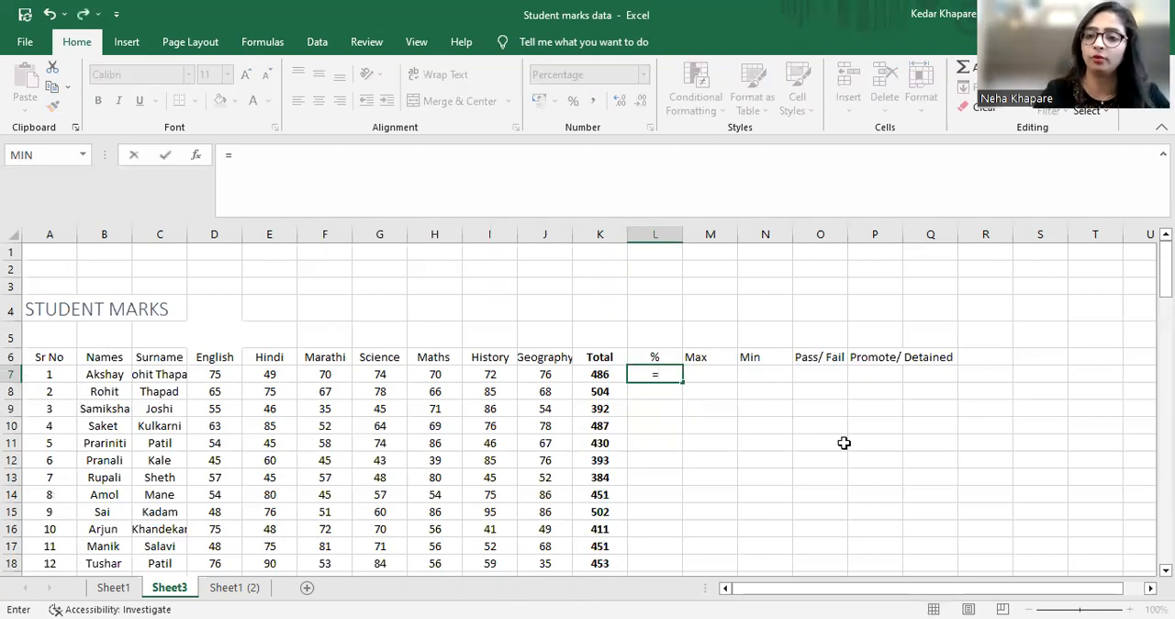
pyautogui.press('Left')
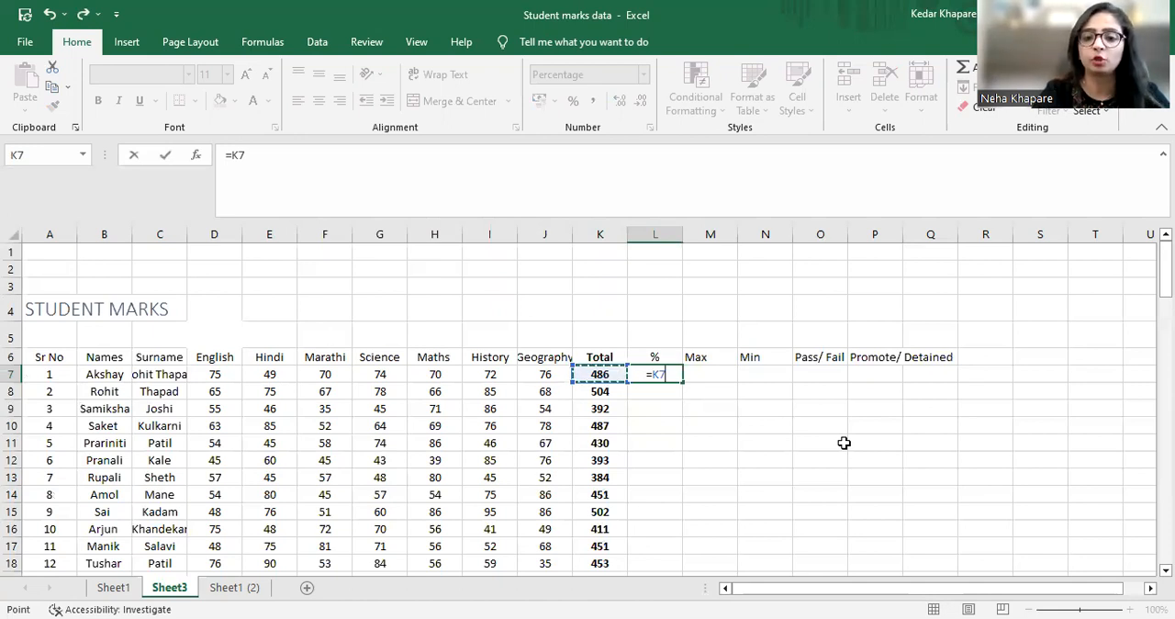
pyautogui.write('/100')
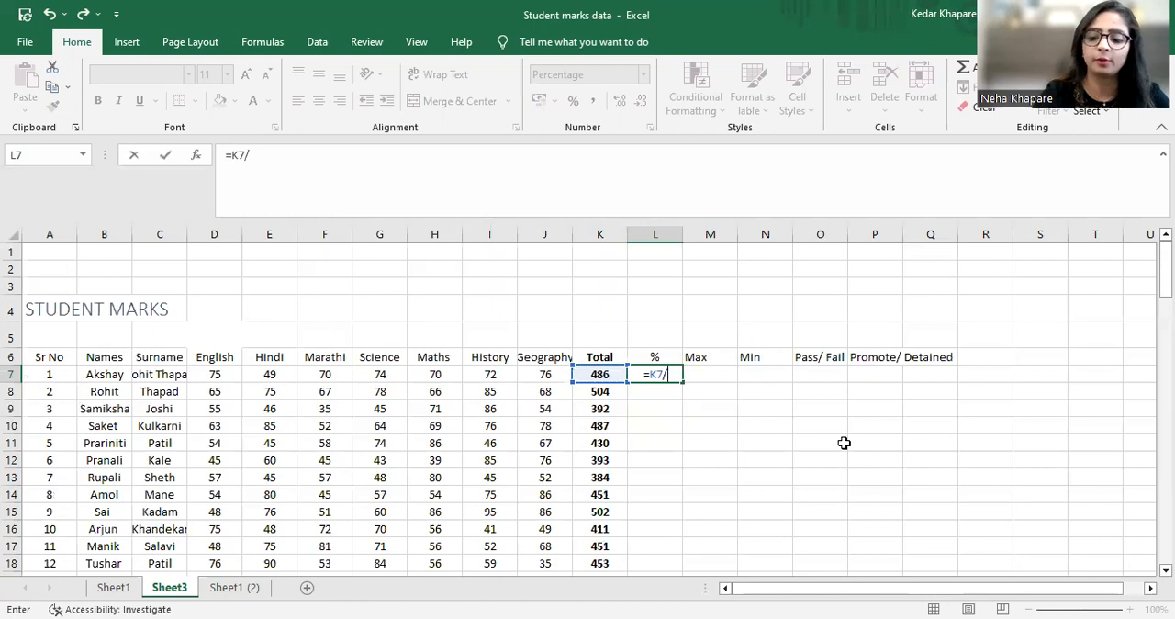
pyautogui.press('BackSpace')
pyautogui.press('BackSpace')
pyautogui.press('BackSpace')
pyautogui.write('700')
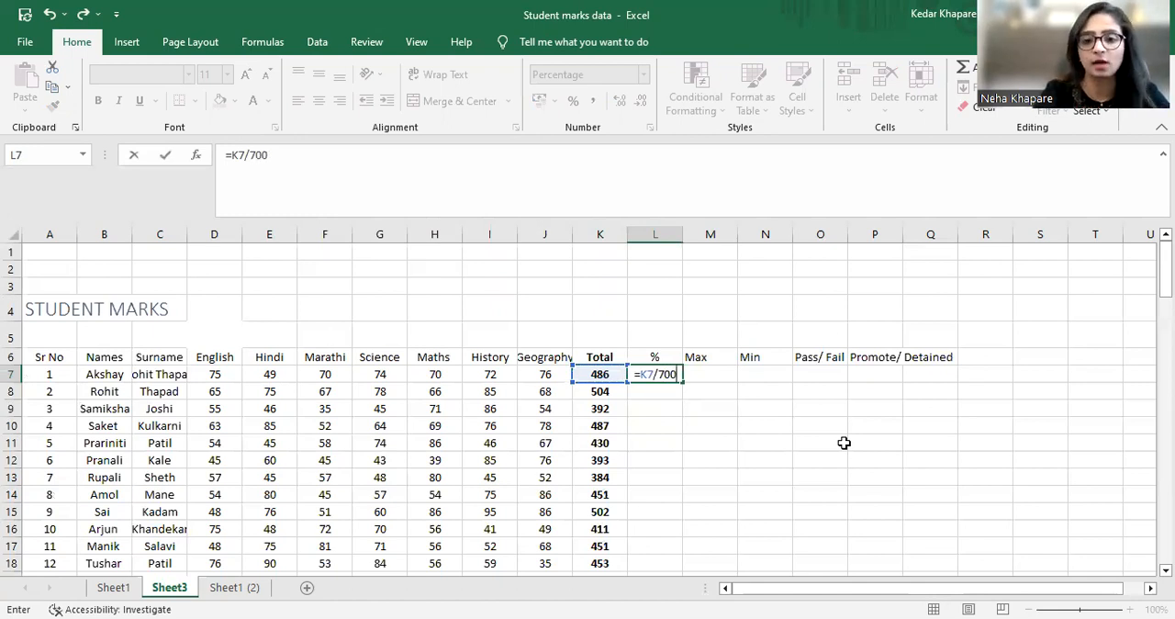
pyautogui.press('Return')
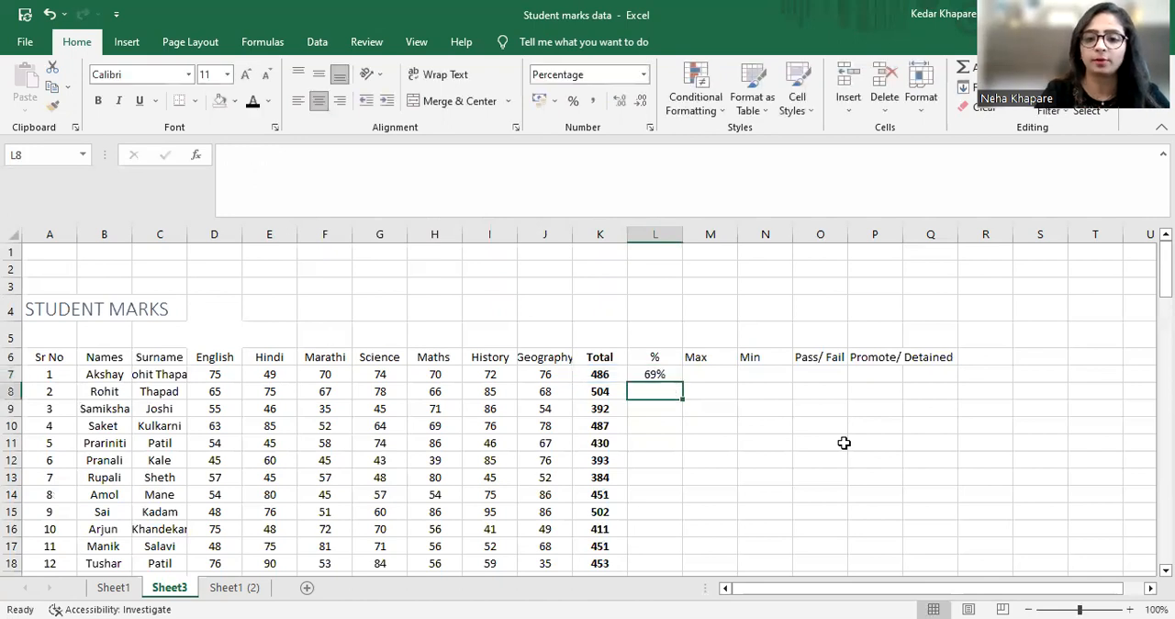
# Copy the percentage formula from L7 into L8:L106 for all remaining students
pyautogui.press('Up')
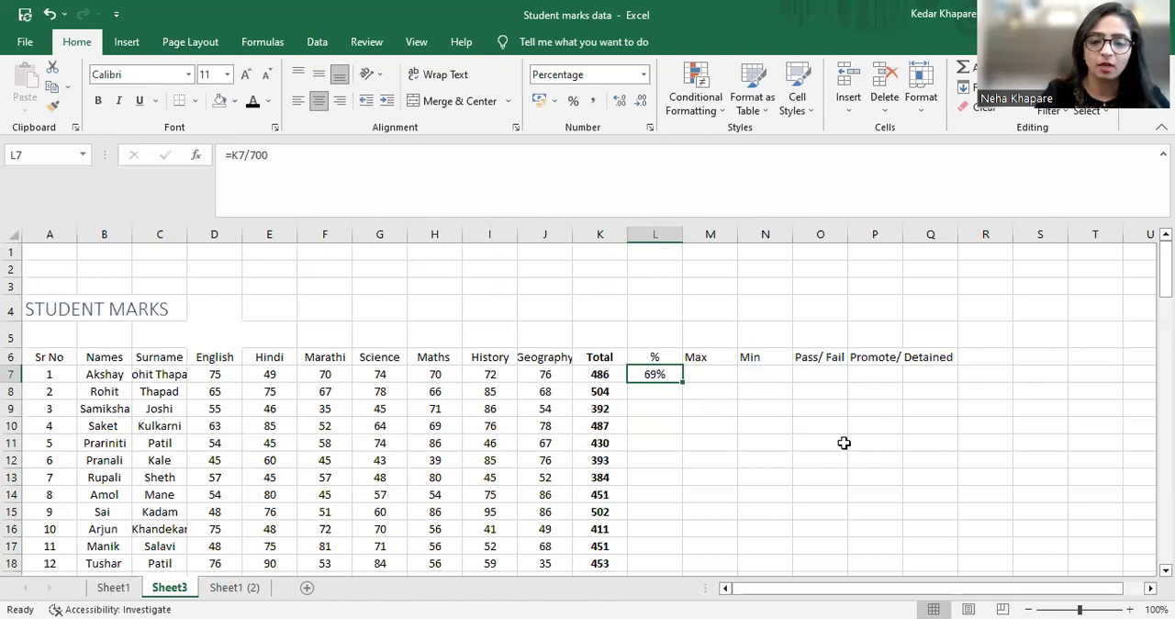
pyautogui.press('Down')
pyautogui.press('Up')
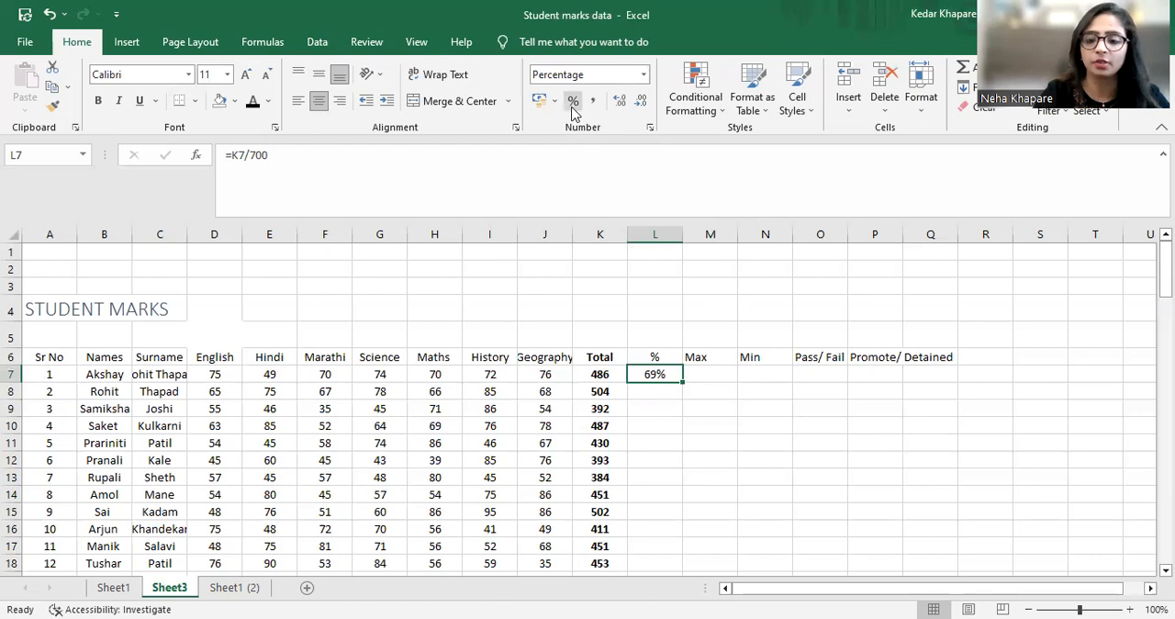
pyautogui.click(662, 389)
pyautogui.click(653, 372)
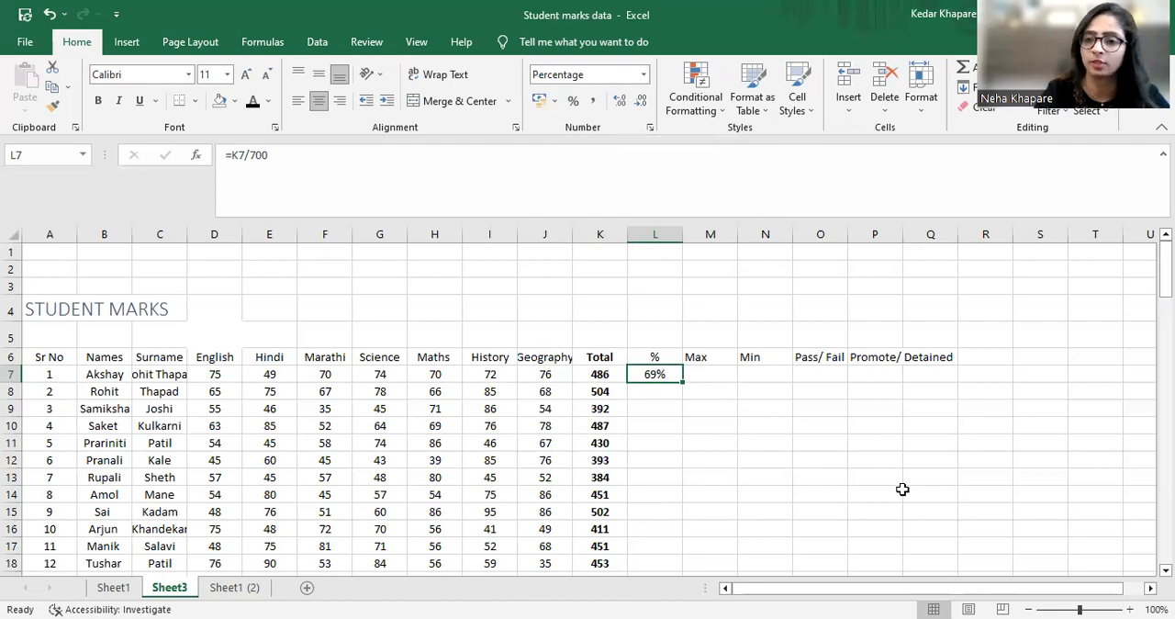
pyautogui.hotkey('ctrl', 'c')
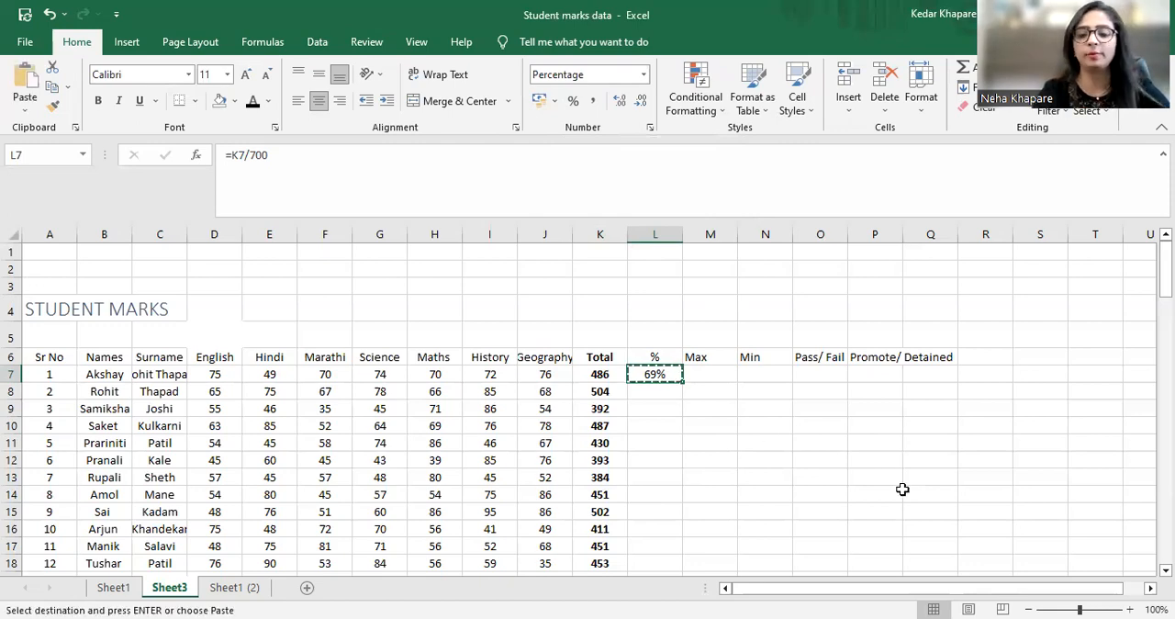
pyautogui.press('Down')
pyautogui.hotkey('shift', 'Down')
pyautogui.hotkey('shift', 'Down')
pyautogui.hotkey('shift', 'Down')
pyautogui.hotkey('shift', 'Down')
pyautogui.hotkey('shift', 'Down')
pyautogui.hotkey('shift', 'Down')
pyautogui.hotkey('shift', 'Down')
pyautogui.hotkey('shift', 'Down')
pyautogui.hotkey('shift', 'Down')
pyautogui.hotkey('shift', 'Down')
pyautogui.hotkey('shift', 'Down')
pyautogui.hotkey('shift', 'Down')
pyautogui.hotkey('shift', 'Down')
pyautogui.hotkey('shift', 'Down')
pyautogui.hotkey('shift', 'Down')
pyautogui.hotkey('shift', 'Down')
pyautogui.hotkey('shift', 'Down')
pyautogui.hotkey('shift', 'Down')
pyautogui.hotkey('shift', 'Down')
pyautogui.hotkey('shift', 'Down')
pyautogui.hotkey('shift', 'Down')
pyautogui.hotkey('shift', 'Down')
pyautogui.hotkey('shift', 'Down')
pyautogui.hotkey('shift', 'Down')
pyautogui.hotkey('shift', 'Down')
pyautogui.hotkey('shift', 'Down')
pyautogui.hotkey('shift', 'Down')
pyautogui.hotkey('shift', 'Down')
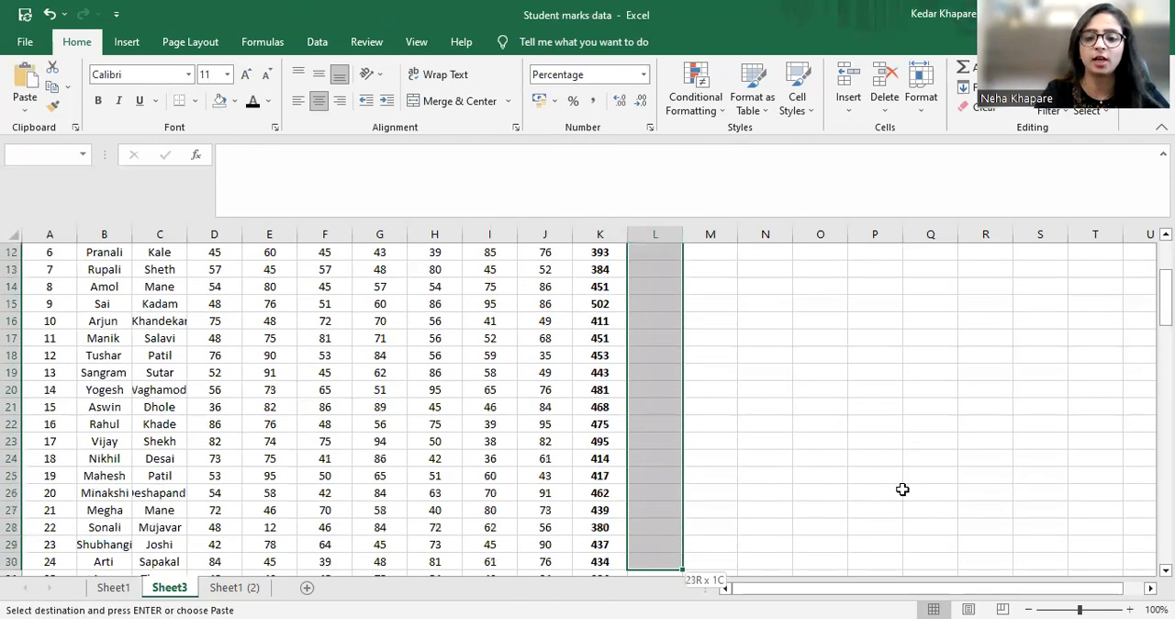
pyautogui.hotkey('shift', 'Down')
pyautogui.hotkey('shift', 'Down')
pyautogui.hotkey('shift', 'Down')
pyautogui.hotkey('shift', 'Down')
pyautogui.hotkey('shift', 'Down')
pyautogui.hotkey('shift', 'Down')
pyautogui.hotkey('shift', 'Down')
pyautogui.hotkey('shift', 'Down')
pyautogui.hotkey('shift', 'Down')
pyautogui.hotkey('shift', 'Down')
pyautogui.hotkey('shift', 'Down')
pyautogui.hotkey('shift', 'Down')
pyautogui.hotkey('shift', 'Down')
pyautogui.hotkey('shift', 'Down')
pyautogui.hotkey('shift', 'Down')
pyautogui.hotkey('shift', 'Down')
pyautogui.hotkey('shift', 'Down')
pyautogui.hotkey('shift', 'Down')
pyautogui.hotkey('shift', 'Down')
pyautogui.hotkey('shift', 'Down')
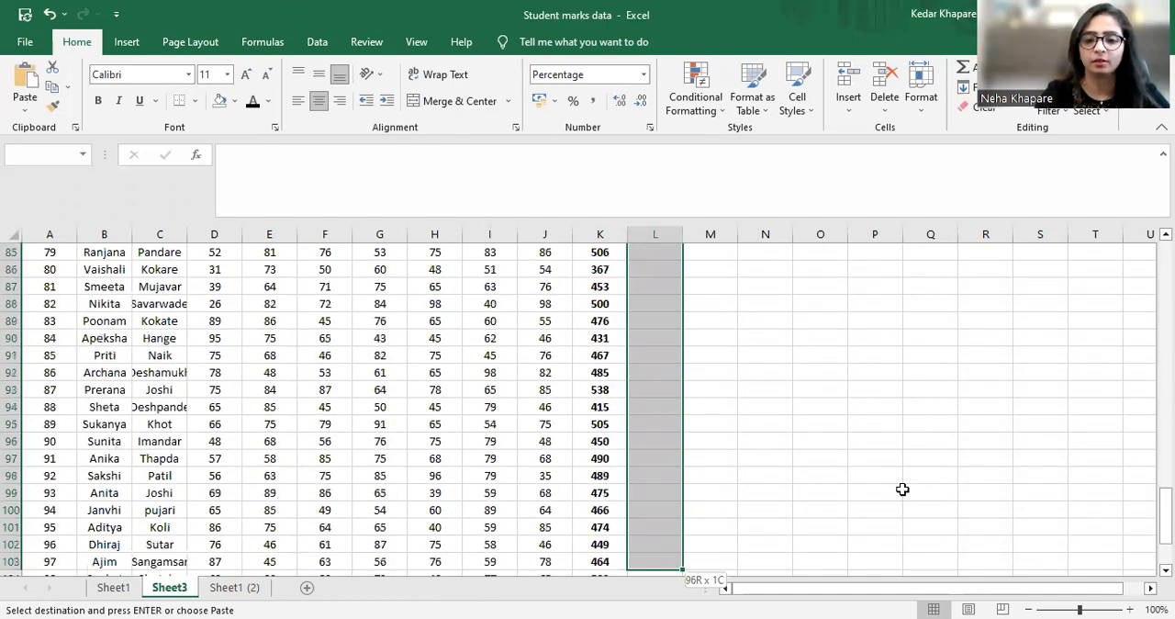
pyautogui.hotkey('shift', 'Down')
pyautogui.hotkey('shift', 'Down')
pyautogui.hotkey('shift', 'Down')
pyautogui.hotkey('shift', 'Down')
pyautogui.hotkey('shift', 'Down')
pyautogui.hotkey('shift', 'Down')
pyautogui.hotkey('shift', 'Down')
pyautogui.hotkey('shift', 'Down')
pyautogui.hotkey('shift', 'Down')
pyautogui.hotkey('shift', 'Down')
pyautogui.hotkey('shift', 'Down')
pyautogui.hotkey('shift', 'Down')
pyautogui.hotkey('shift', 'Down')
pyautogui.hotkey('shift', 'Down')
pyautogui.hotkey('shift', 'Down')
pyautogui.hotkey('ctrl', 'v')
# Check the copied percentage formulas down column L, starting from the first student row
pyautogui.scroll(20, 902, 489)
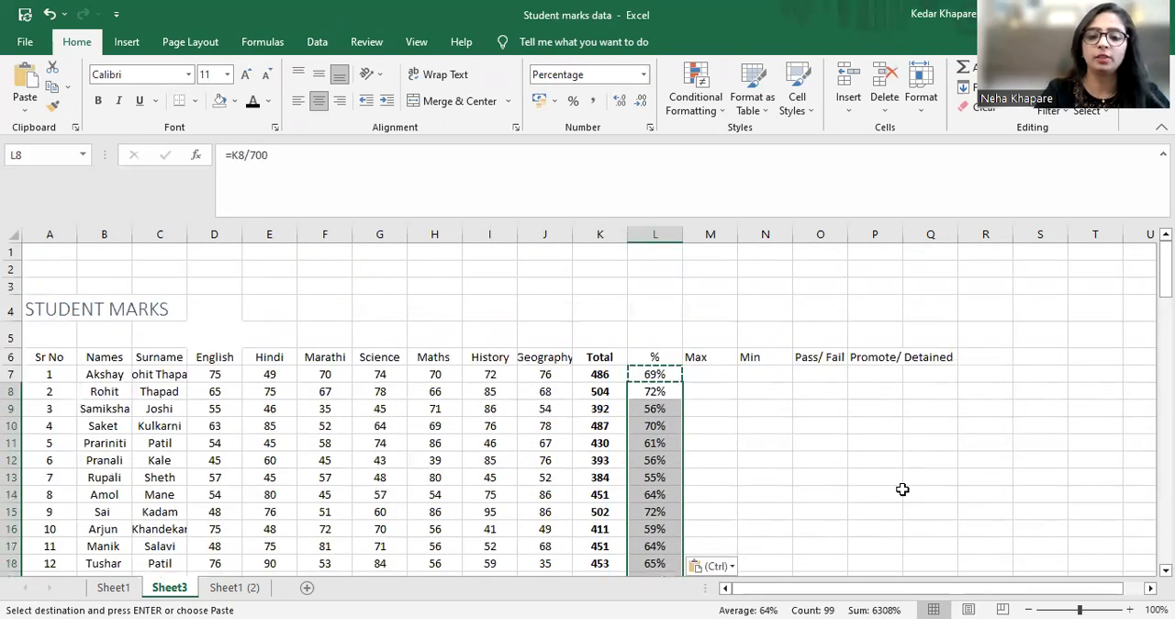
pyautogui.press('Down')
pyautogui.press('Up')
pyautogui.press('Up')
pyautogui.press('Escape')
pyautogui.press('Down')
pyautogui.press('Down')
pyautogui.press('Down')
pyautogui.press('Down')
pyautogui.press('Down')
pyautogui.press('Down')
pyautogui.press('Down')
pyautogui.press('Down')
pyautogui.press('Down')
pyautogui.press('Down')
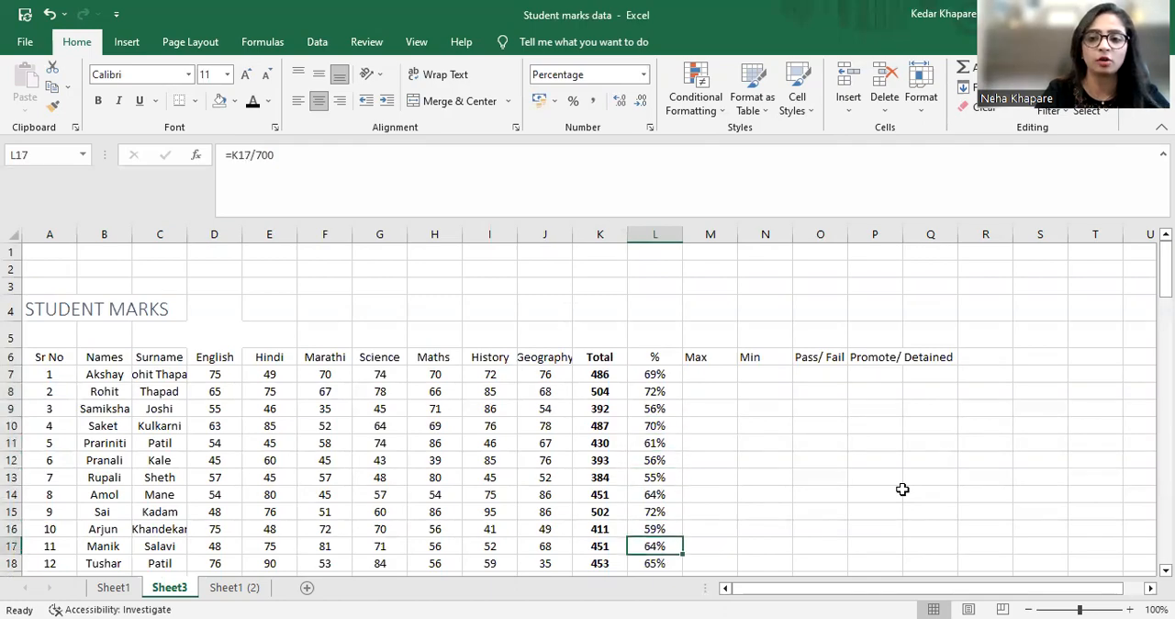
pyautogui.press('Down')
pyautogui.press('Down')
pyautogui.press('Down')
pyautogui.press('Down')
pyautogui.press('Down')
pyautogui.press('Down')
pyautogui.press('Down')
pyautogui.press('Down')
pyautogui.press('Down')
pyautogui.press('Down')
pyautogui.press('Down')
pyautogui.press('Down')
pyautogui.press('Down')
pyautogui.press('Down')
pyautogui.press('Down')
pyautogui.press('Down')
pyautogui.press('Down')
pyautogui.press('Down')
pyautogui.press('Down')
pyautogui.press('Down')
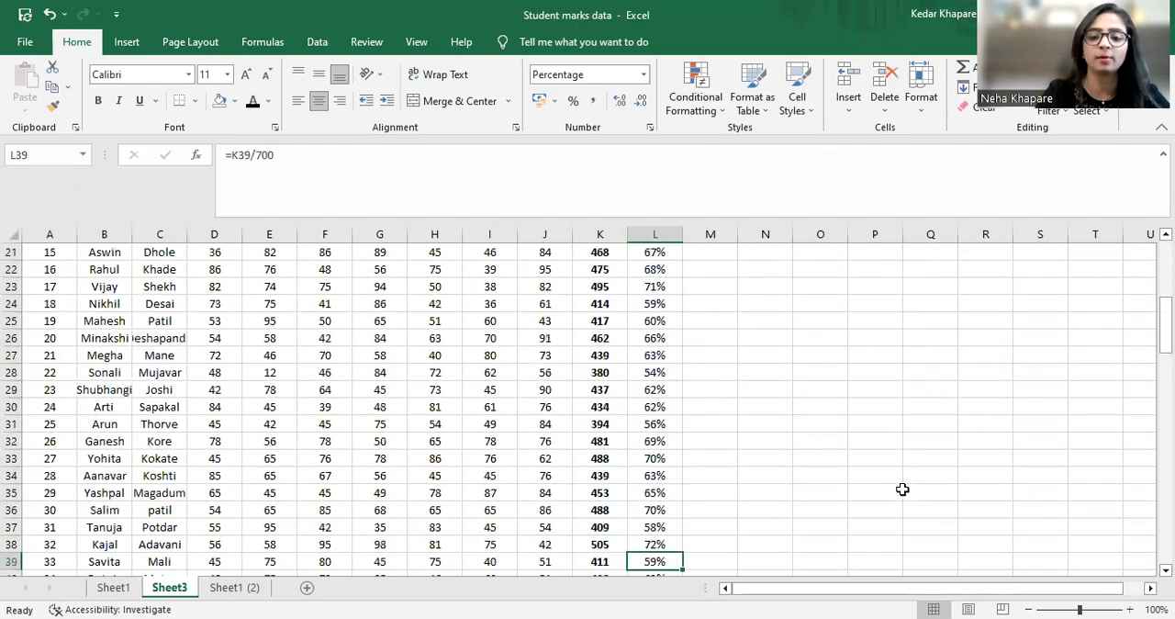
pyautogui.press('Down')
pyautogui.press('Down')
pyautogui.press('Down')
pyautogui.press('Down')
pyautogui.press('Down')
pyautogui.press('Down')
pyautogui.press('Down')
pyautogui.press('Down')
pyautogui.press('Down')
pyautogui.press('Down')
pyautogui.press('Down')
pyautogui.press('Down')
pyautogui.press('Down')
pyautogui.press('Down')
pyautogui.press('Down')
pyautogui.press('Down')
pyautogui.press('Up')
pyautogui.press('Up')
pyautogui.press('Up')
pyautogui.press('Up')
pyautogui.press('Up')
pyautogui.press('Up')
pyautogui.press('Up')
pyautogui.press('Up')
pyautogui.press('Up')
pyautogui.press('Up')
pyautogui.press('Up')
pyautogui.press('Up')
pyautogui.press('Up')
pyautogui.press('Up')
pyautogui.press('Up')
pyautogui.press('Up')
pyautogui.press('Up')
pyautogui.press('Up')
pyautogui.press('Up')
pyautogui.press('Up')
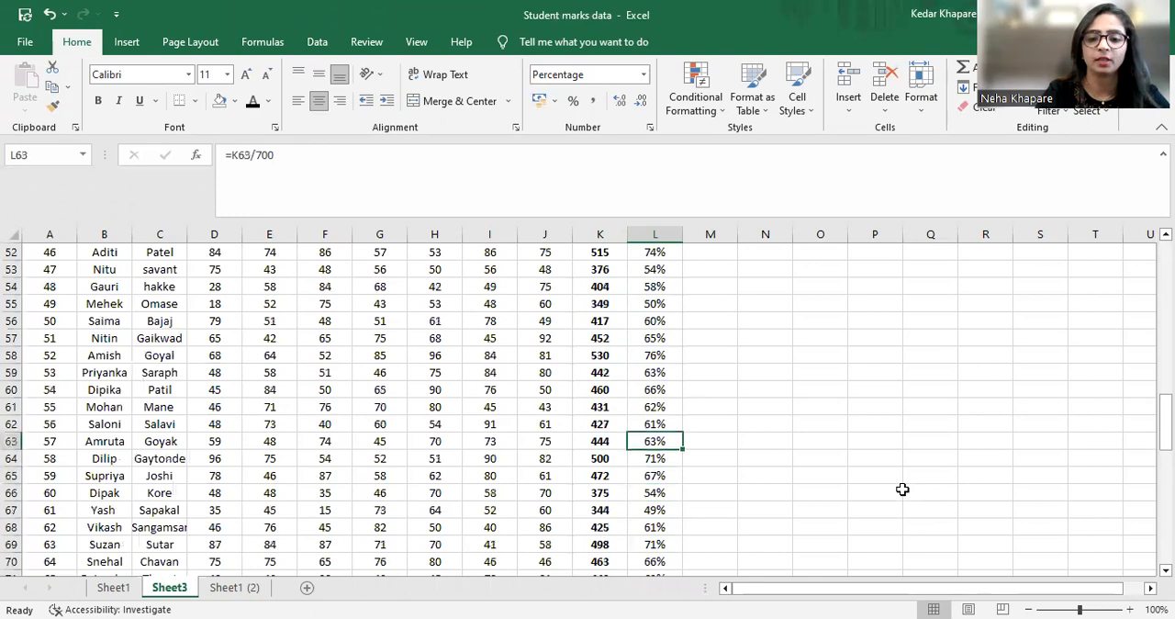
# Check the copied percentage formulas in column L back up to the second student's row
pyautogui.press('Up')
pyautogui.press('Up')
pyautogui.press('Up')
pyautogui.press('Up')
pyautogui.press('Up')
pyautogui.press('Up')
pyautogui.press('Up')
pyautogui.press('Up')
pyautogui.press('Up')
pyautogui.press('Up')
pyautogui.press('Up')
pyautogui.press('Up')
pyautogui.press('Up')
pyautogui.press('Up')
pyautogui.press('Up')
pyautogui.press('Up')
pyautogui.press('Up')
pyautogui.press('Up')
pyautogui.press('Up')
pyautogui.press('Up')
pyautogui.press('Down')
pyautogui.press('Down')
pyautogui.press('Down')
pyautogui.press('Down')
pyautogui.press('Left')
pyautogui.press('Left')
pyautogui.press('Left')
pyautogui.press('Left')
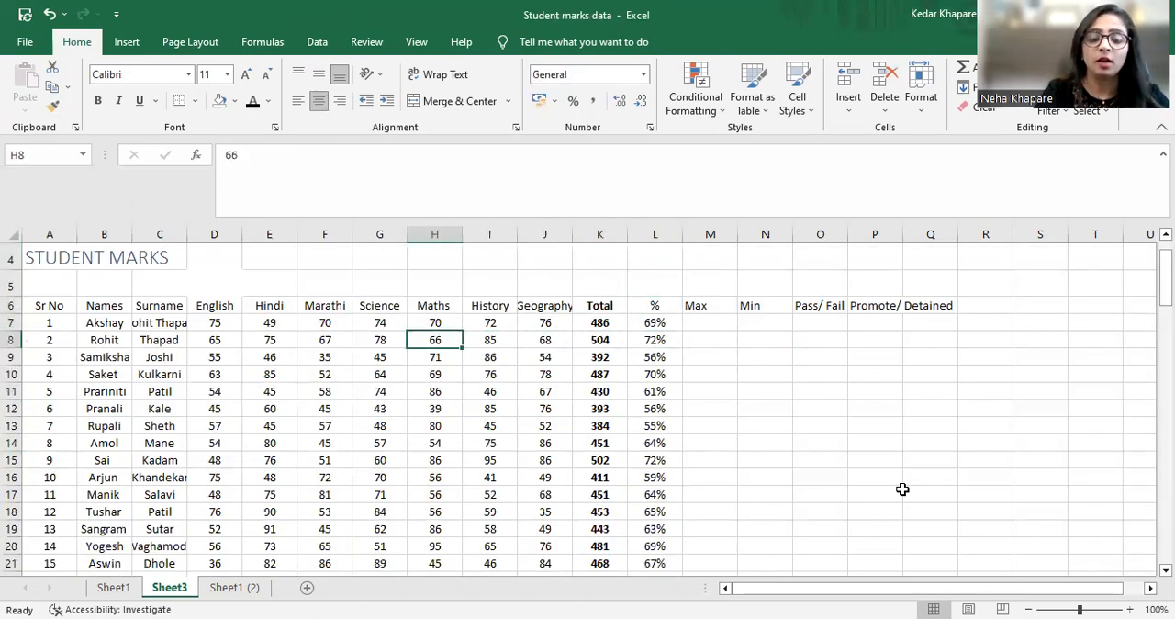
pyautogui.press('Right')
pyautogui.press('Right')
pyautogui.press('Right')
pyautogui.press('Right')
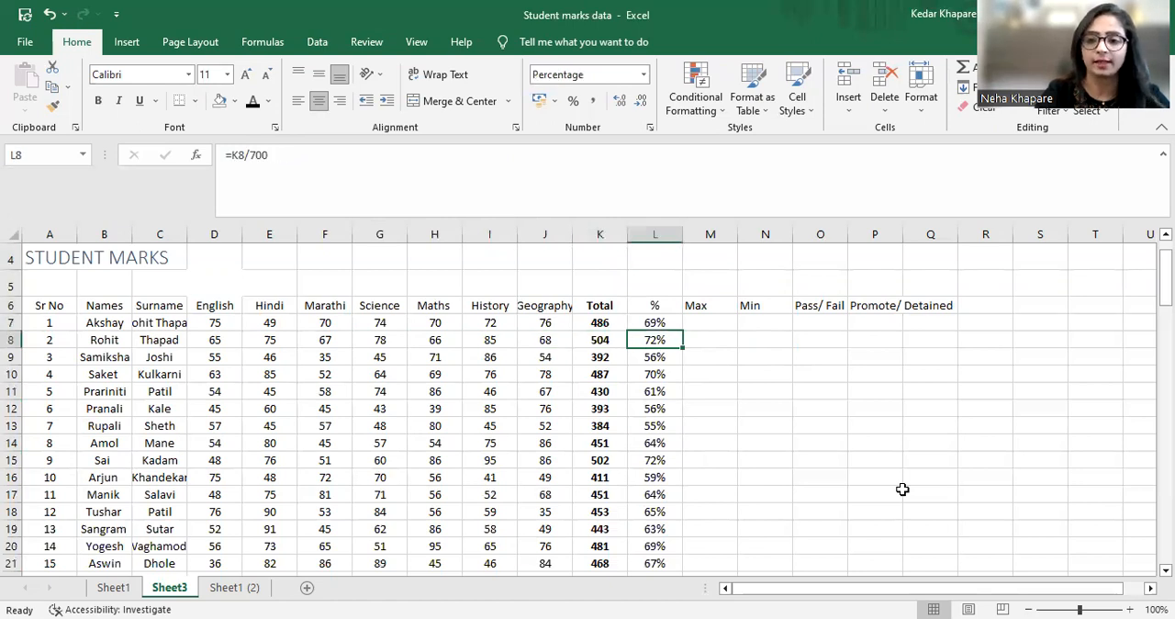
# Review the row 6 headings from the subject columns across to the Max column
pyautogui.press('Up')
pyautogui.press('Up')
pyautogui.press('Left')
pyautogui.press('Left')
pyautogui.press('Left')
pyautogui.press('Left')
pyautogui.press('Left')
pyautogui.press('Left')
pyautogui.press('Left')
pyautogui.press('Left')
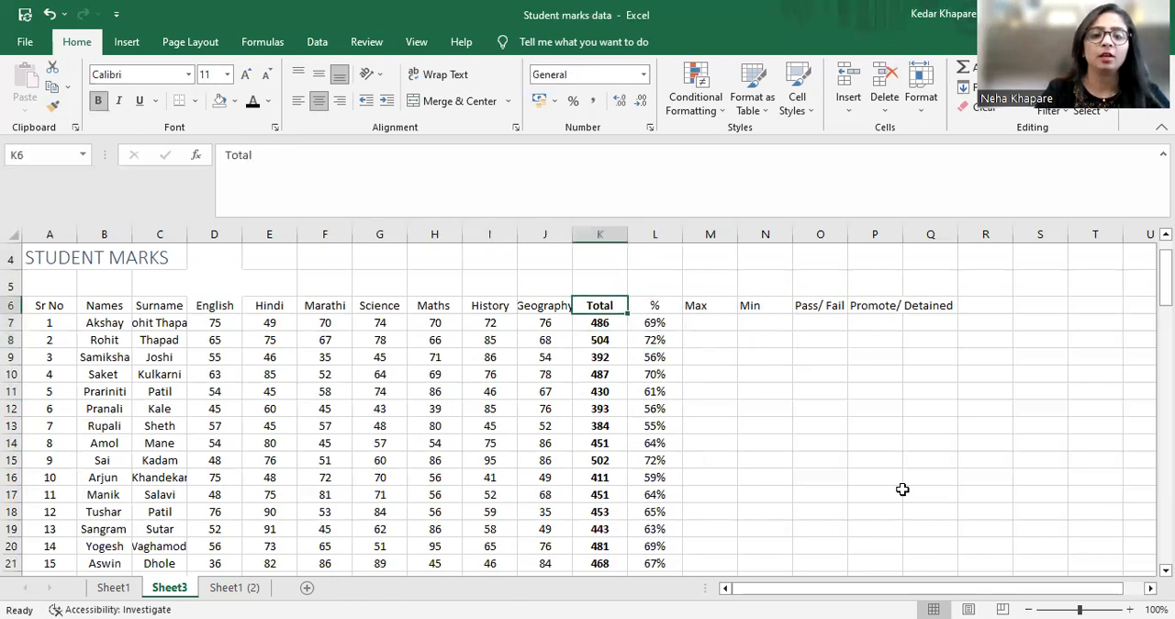
pyautogui.press('Left')
pyautogui.press('Left')
pyautogui.press('Left')
pyautogui.press('Right')
pyautogui.press('Right')
pyautogui.press('Right')
pyautogui.press('Right')
pyautogui.press('Right')
pyautogui.press('Right')
pyautogui.press('Right')
pyautogui.press('Right')
pyautogui.press('Right')
pyautogui.press('Right')
pyautogui.press('Right')
pyautogui.press('Right')
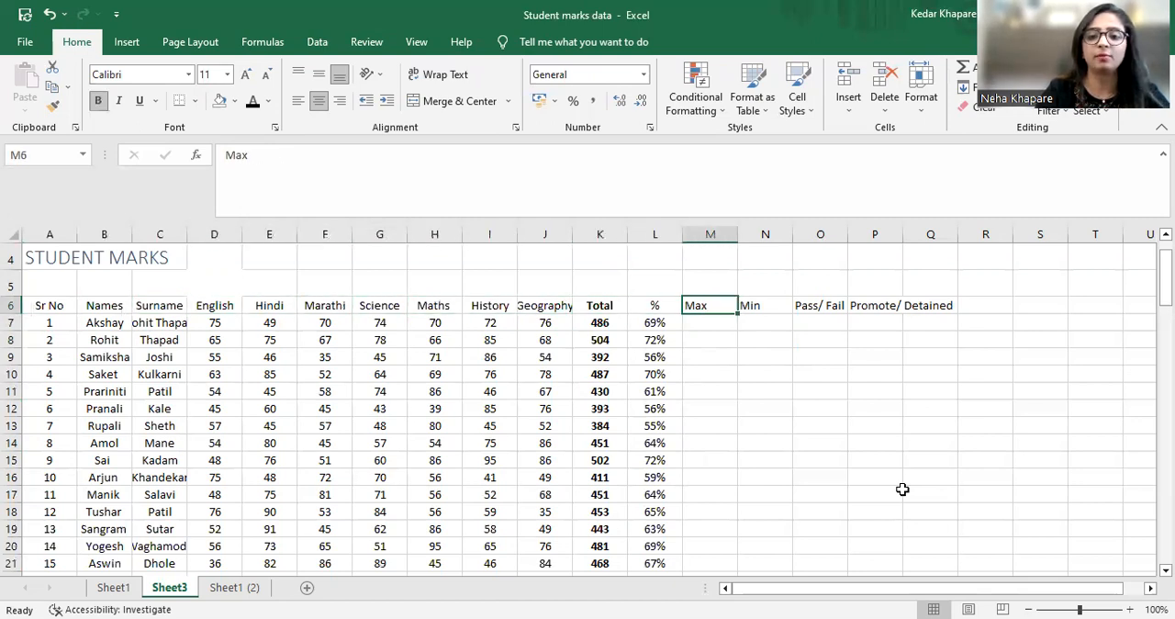
# Insert the MAX function in cell M7 over the range D7:J7 to find the first student's highest mark
pyautogui.press('Down')
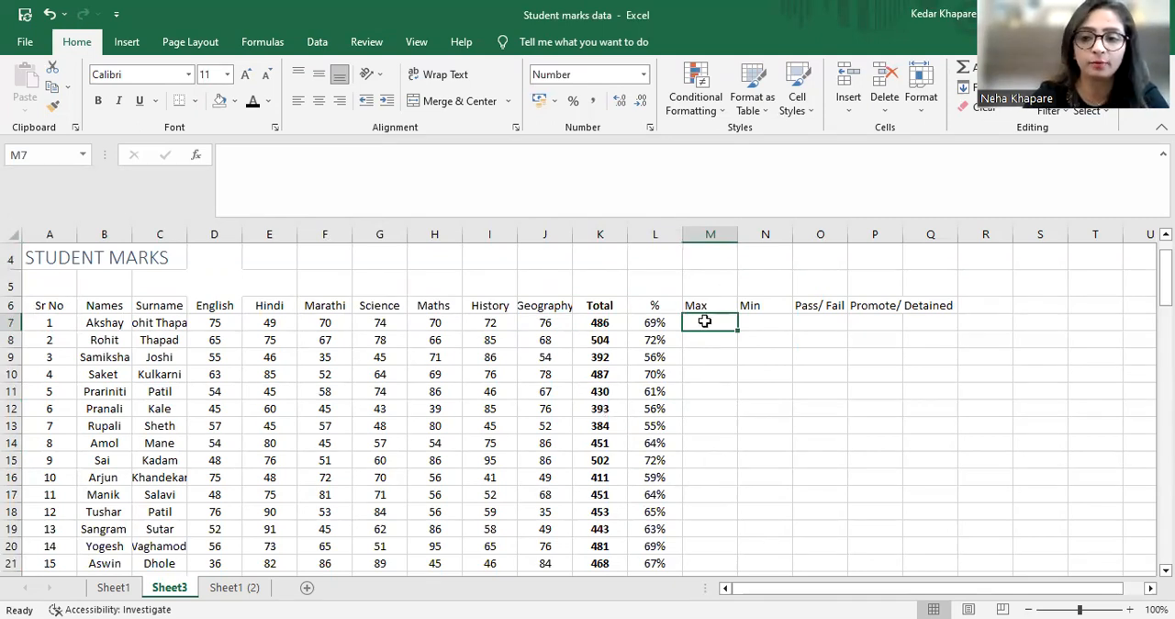
pyautogui.click(263, 43)
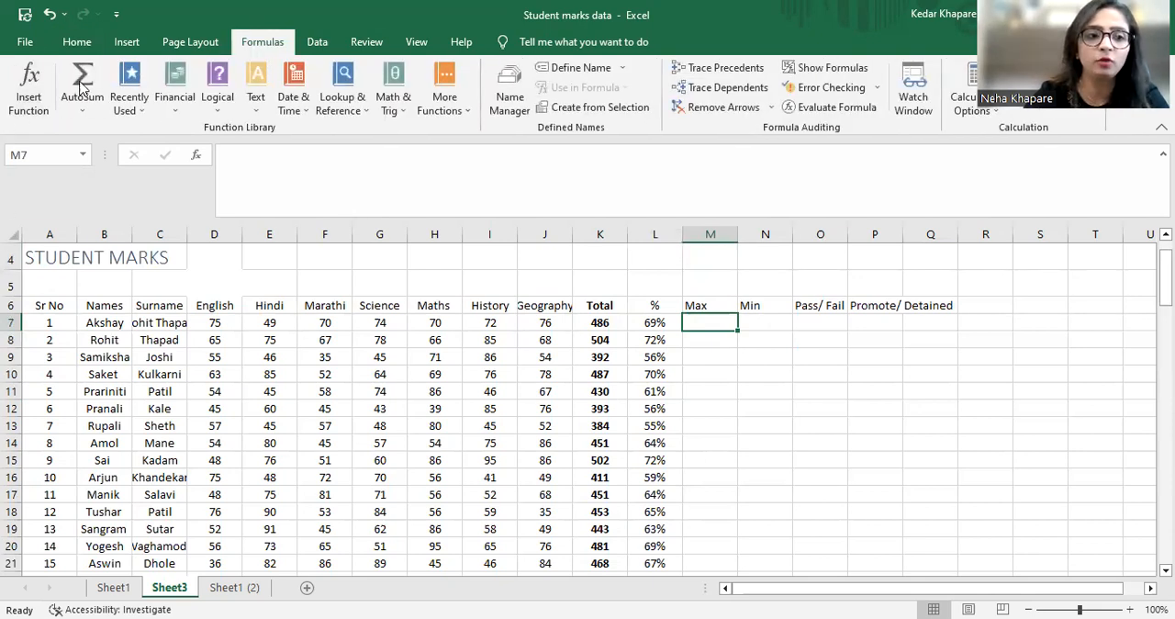
pyautogui.click(39, 96)
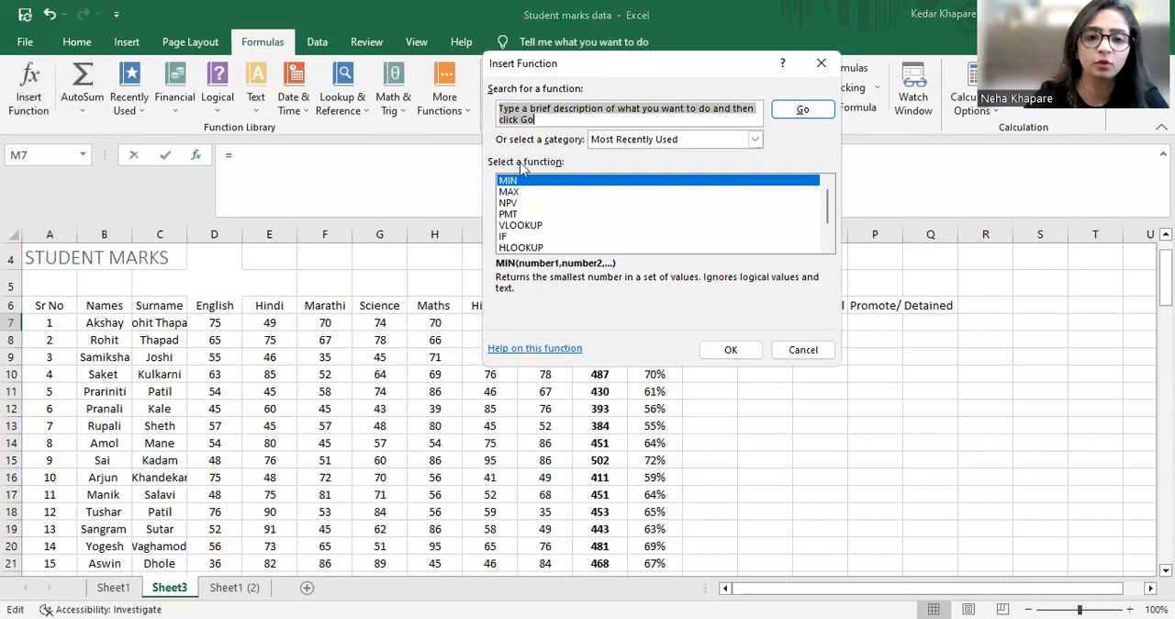
pyautogui.click(510, 203)
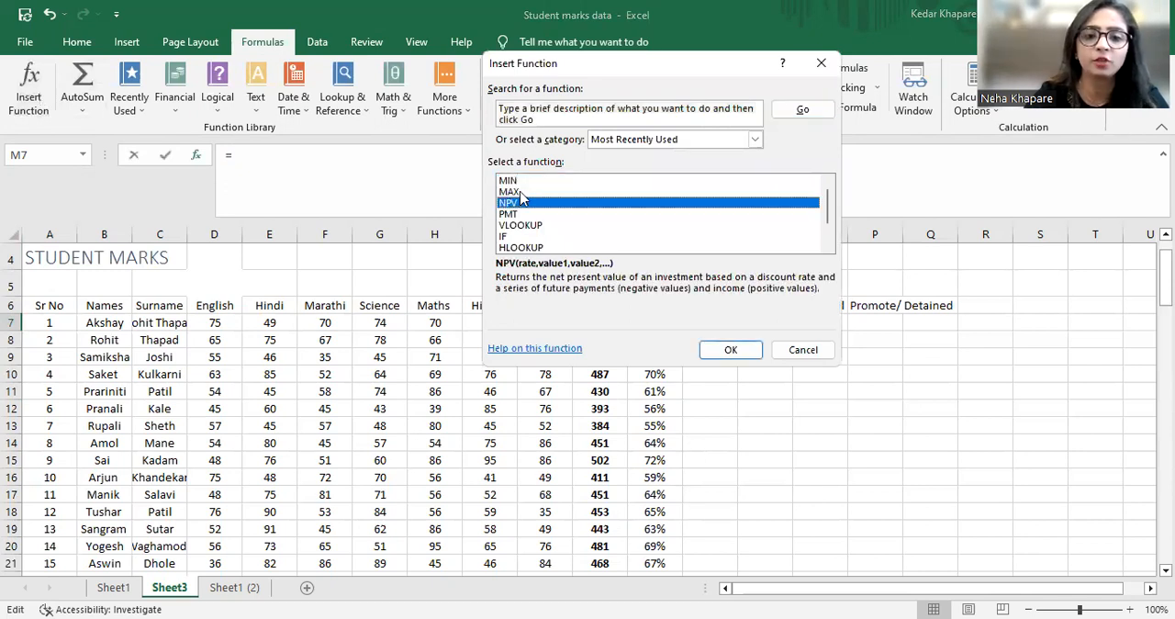
pyautogui.click(520, 192)
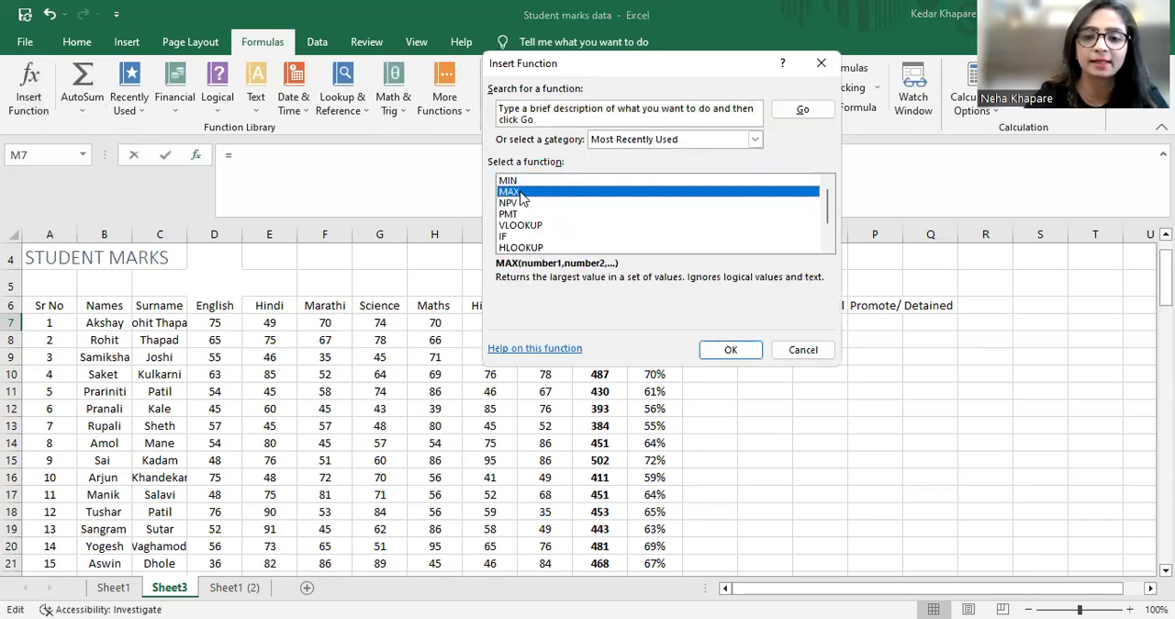
pyautogui.click(728, 358)
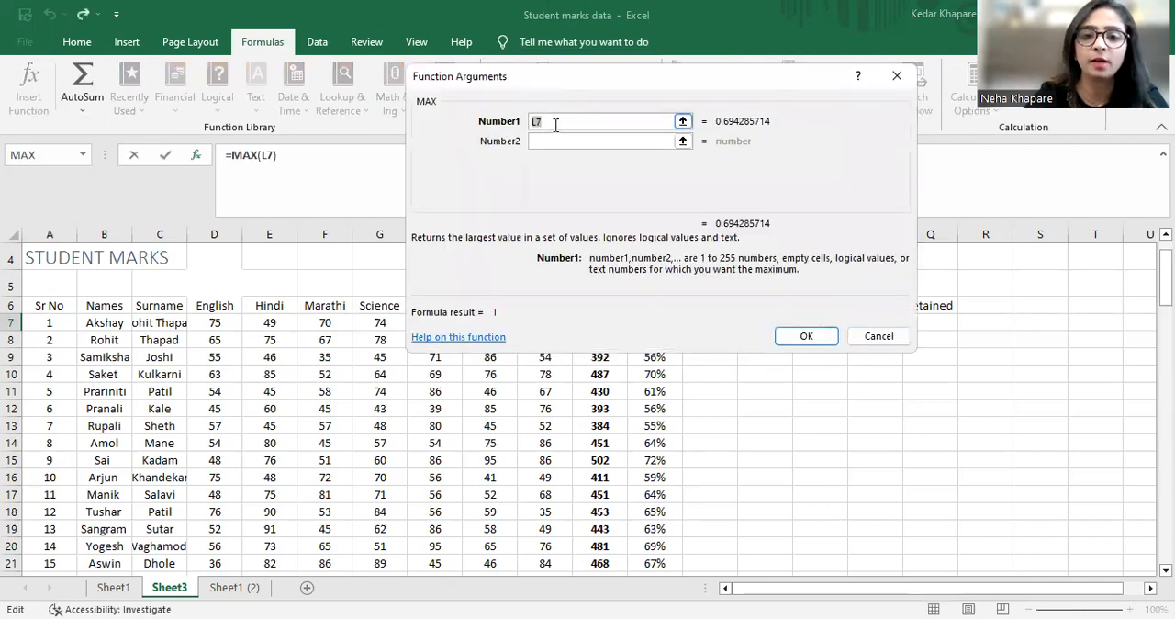
pyautogui.click(220, 323)
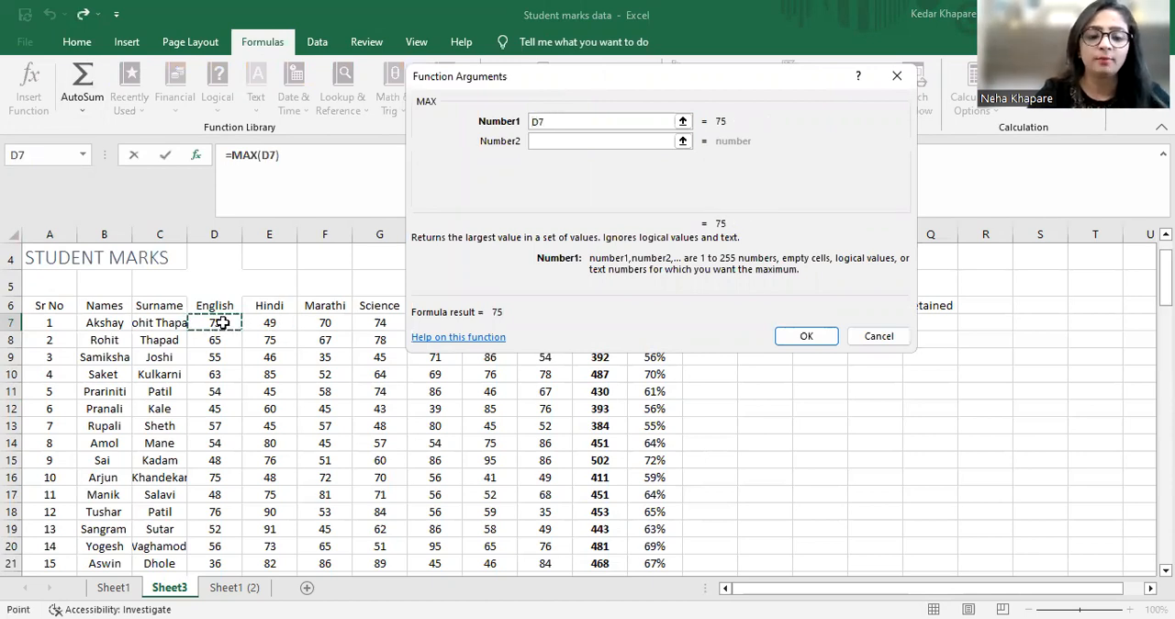
pyautogui.moveTo(787, 94); pyautogui.dragTo(919, 459)
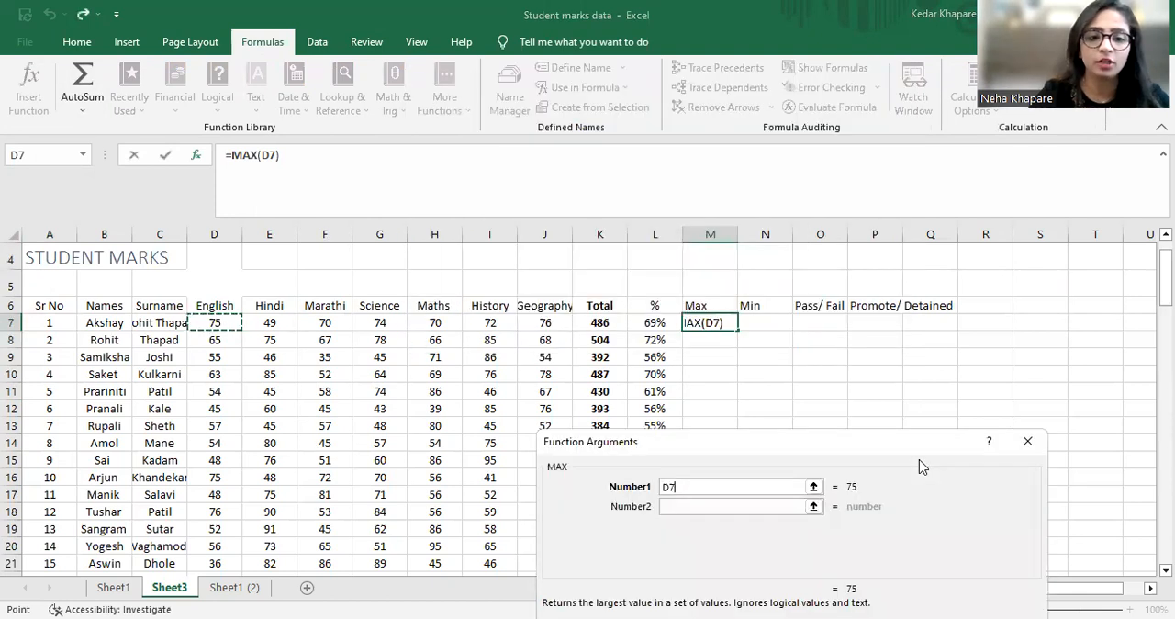
pyautogui.write(':J7')
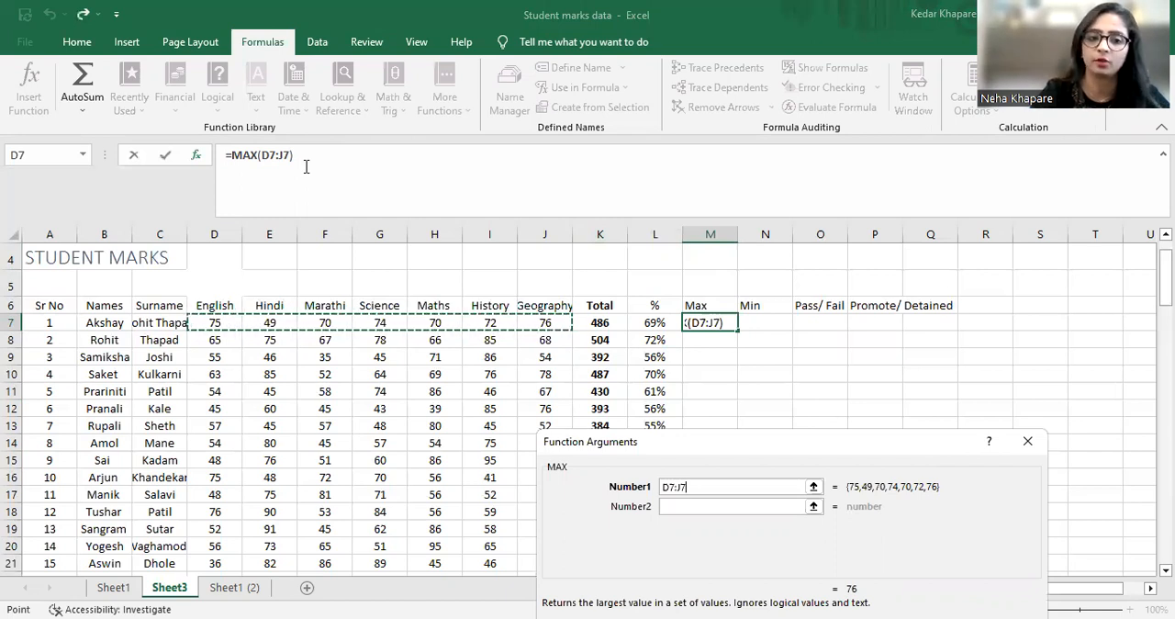
pyautogui.press('Return')
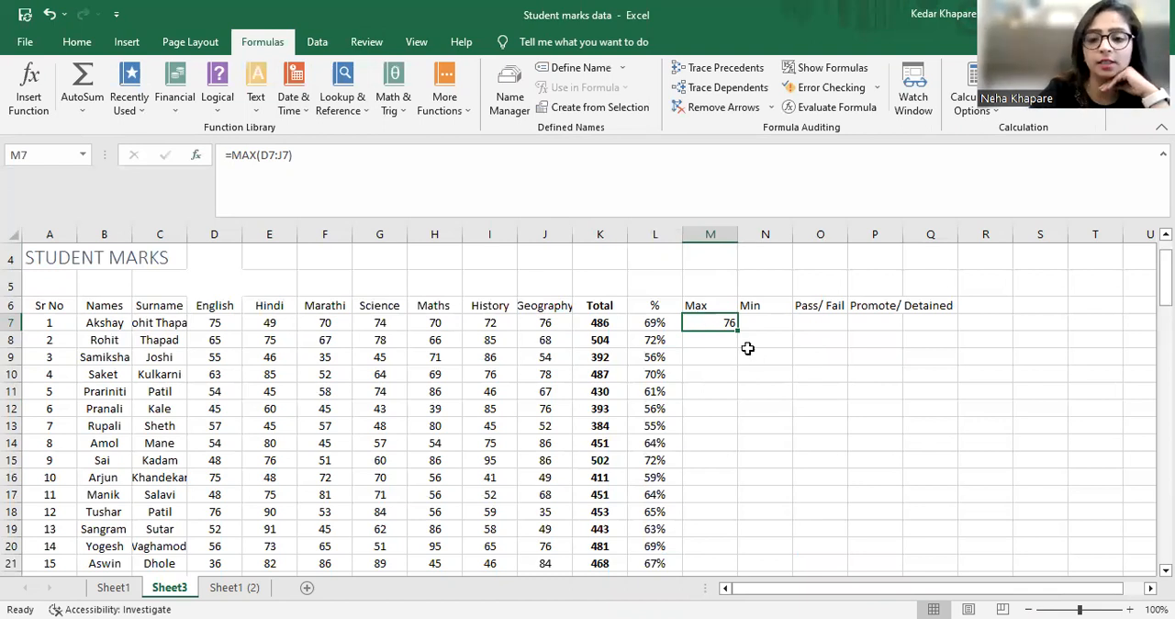
# Compare the first student's subject marks in row 7 with the maximum in M7
pyautogui.click(558, 325)
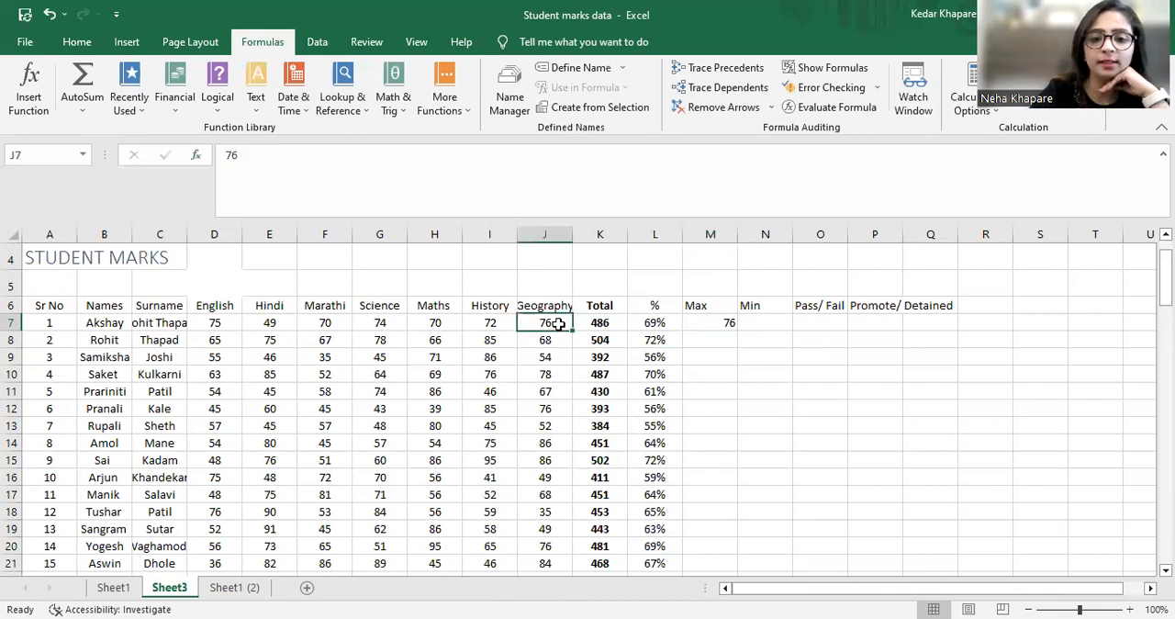
pyautogui.press('Left')
pyautogui.press('Left')
pyautogui.press('Left')
pyautogui.press('Left')
pyautogui.press('Left')
pyautogui.press('Left')
pyautogui.press('Right')
pyautogui.press('Right')
pyautogui.press('Right')
pyautogui.press('Right')
pyautogui.press('Right')
pyautogui.press('Right')
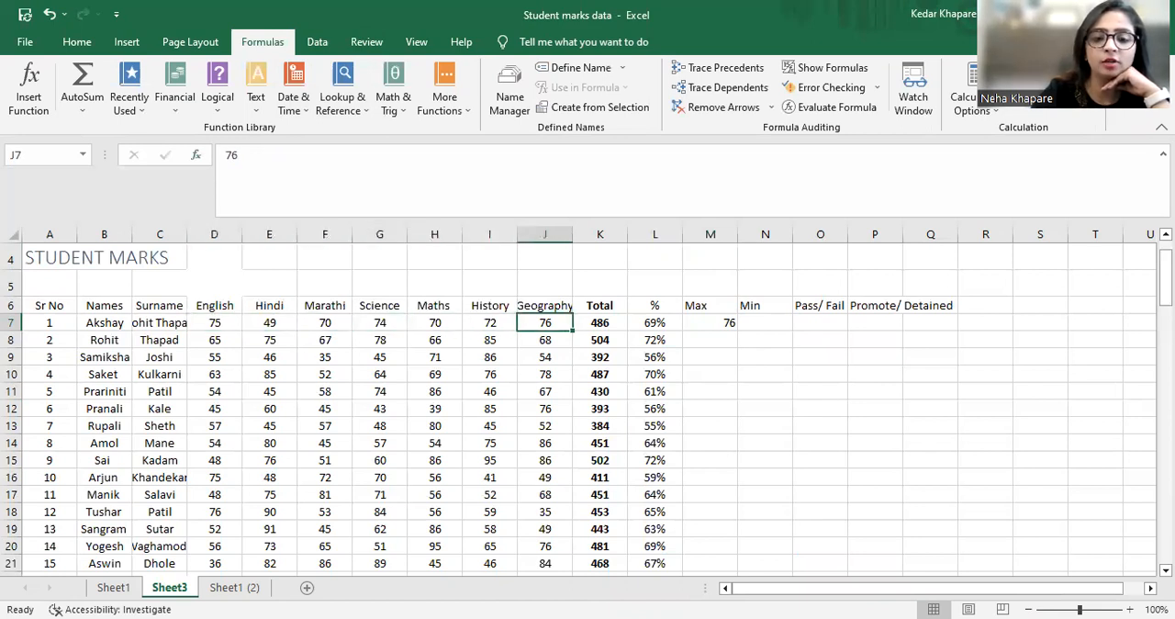
# Insert the MIN function in cell N7 over the range D7:J7 to find the first student's lowest mark
pyautogui.press('Right')
pyautogui.press('Right')
pyautogui.press('Right')
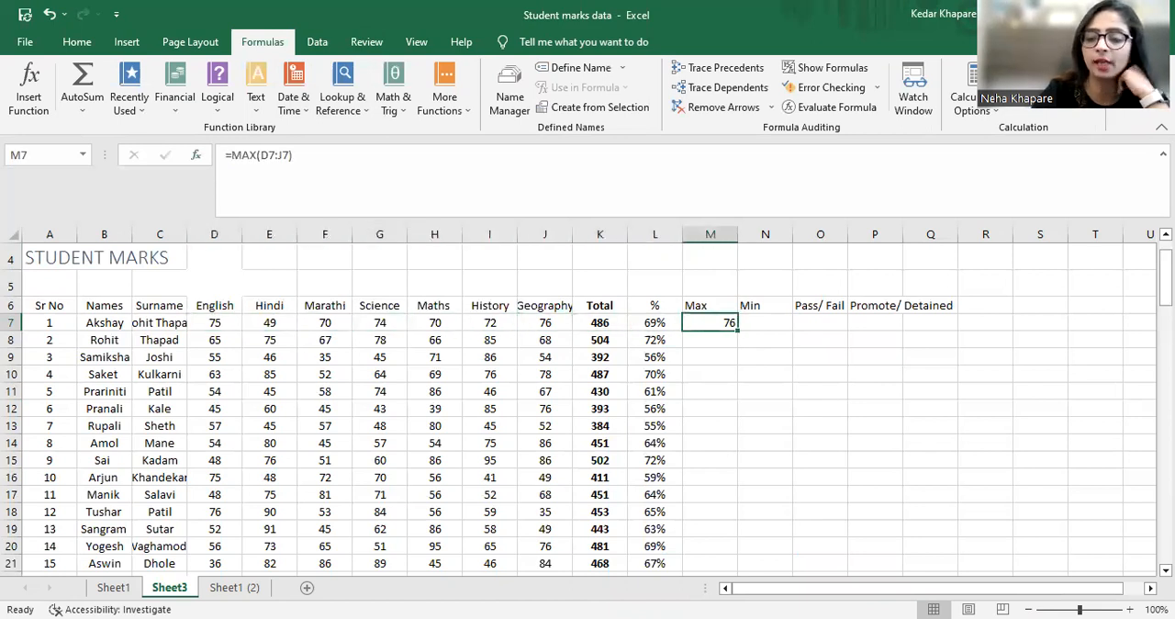
pyautogui.press('Right')
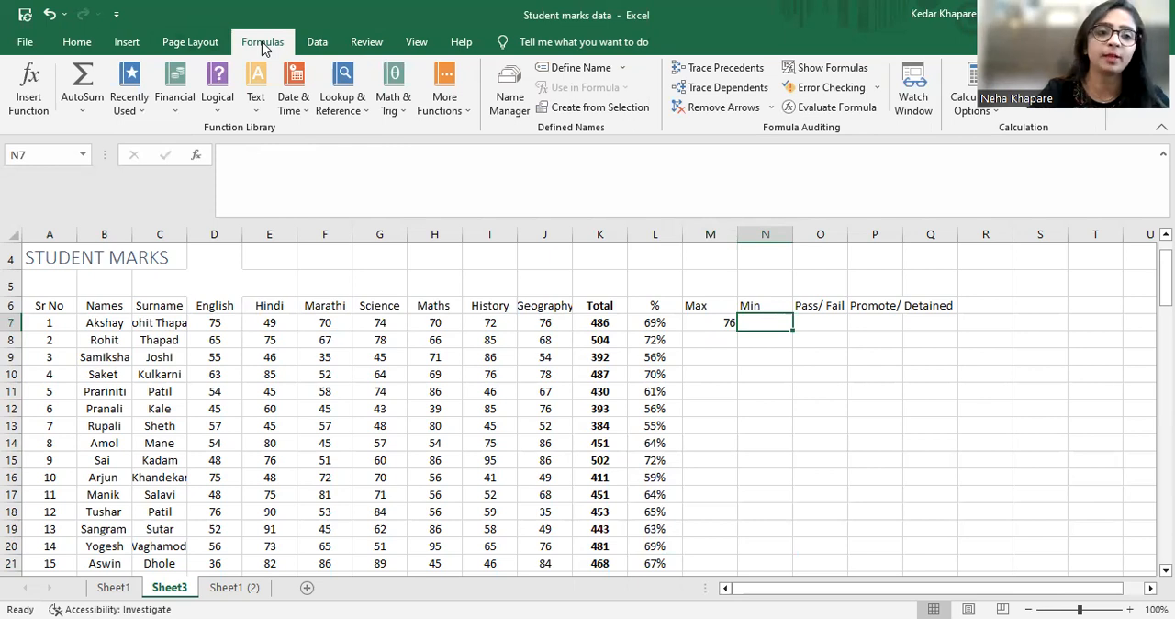
pyautogui.click(28, 91)
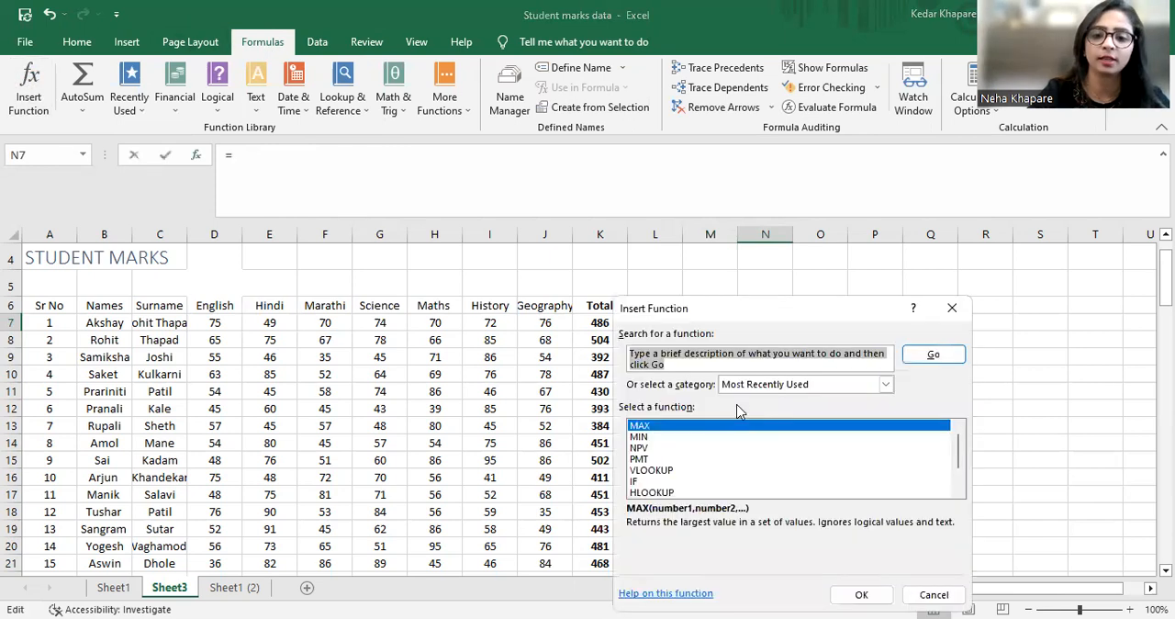
pyautogui.click(640, 437)
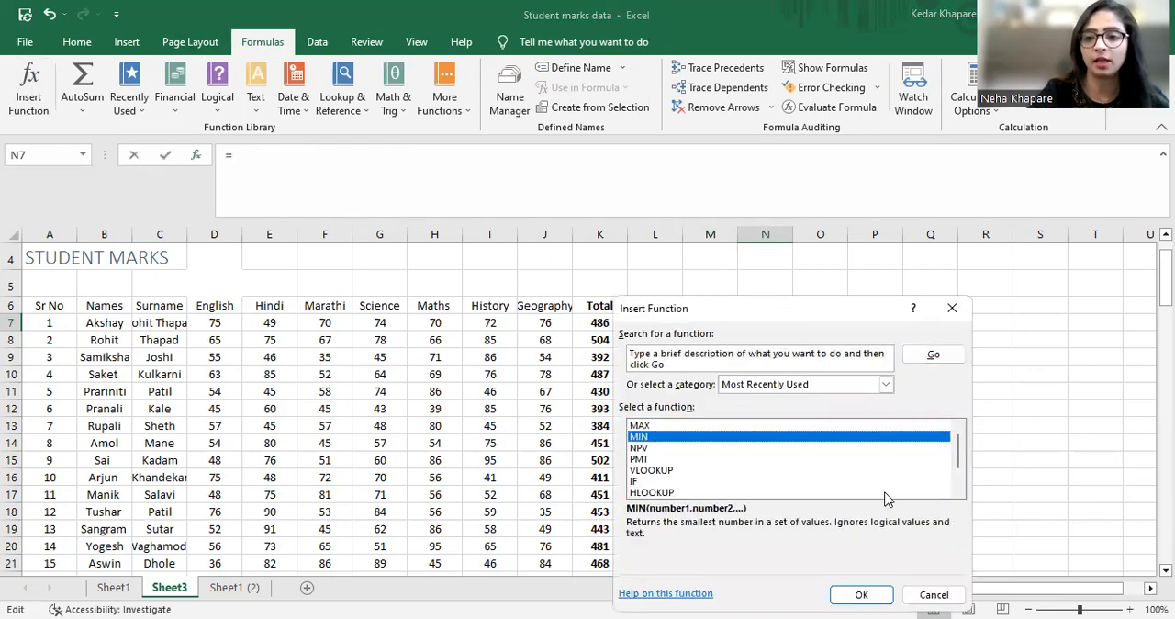
pyautogui.click(865, 595)
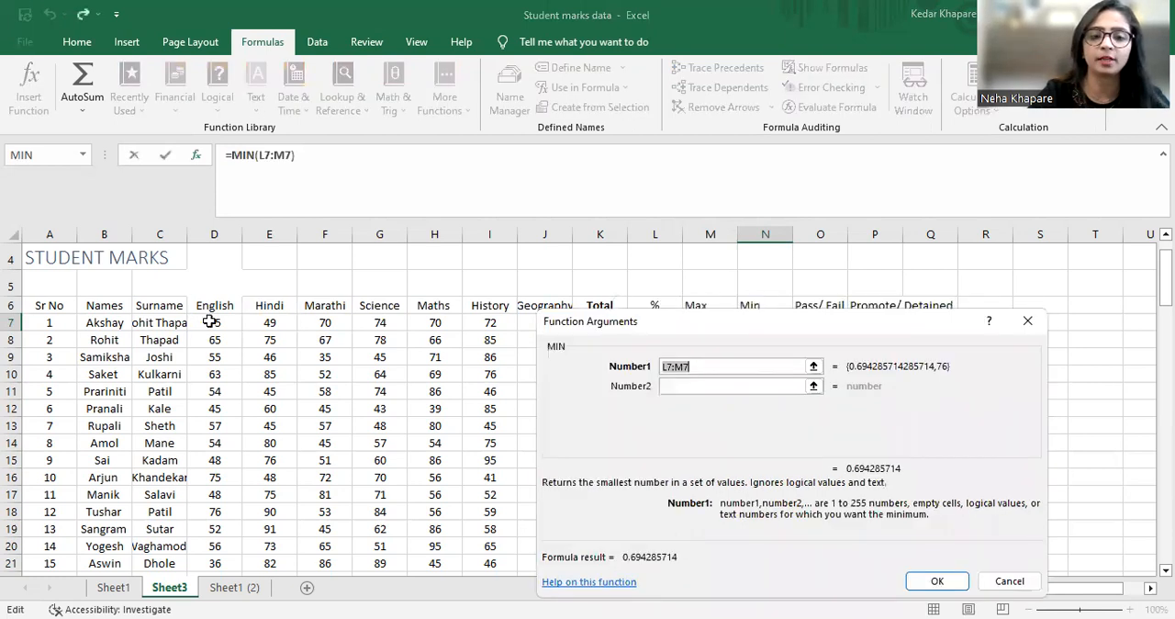
pyautogui.click(215, 320)
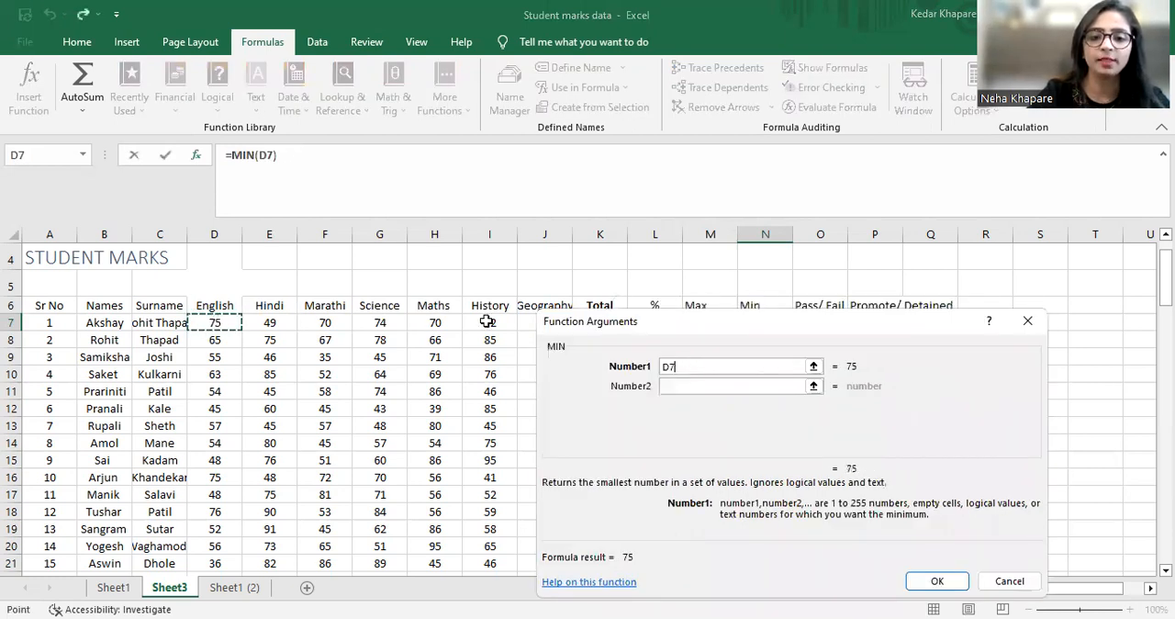
pyautogui.hotkey('shift', 'Right')
pyautogui.hotkey('shift', 'Right')
pyautogui.hotkey('shift', 'Right')
pyautogui.hotkey('shift', 'Right')
pyautogui.hotkey('shift', 'Right')
pyautogui.hotkey('shift', 'Right')
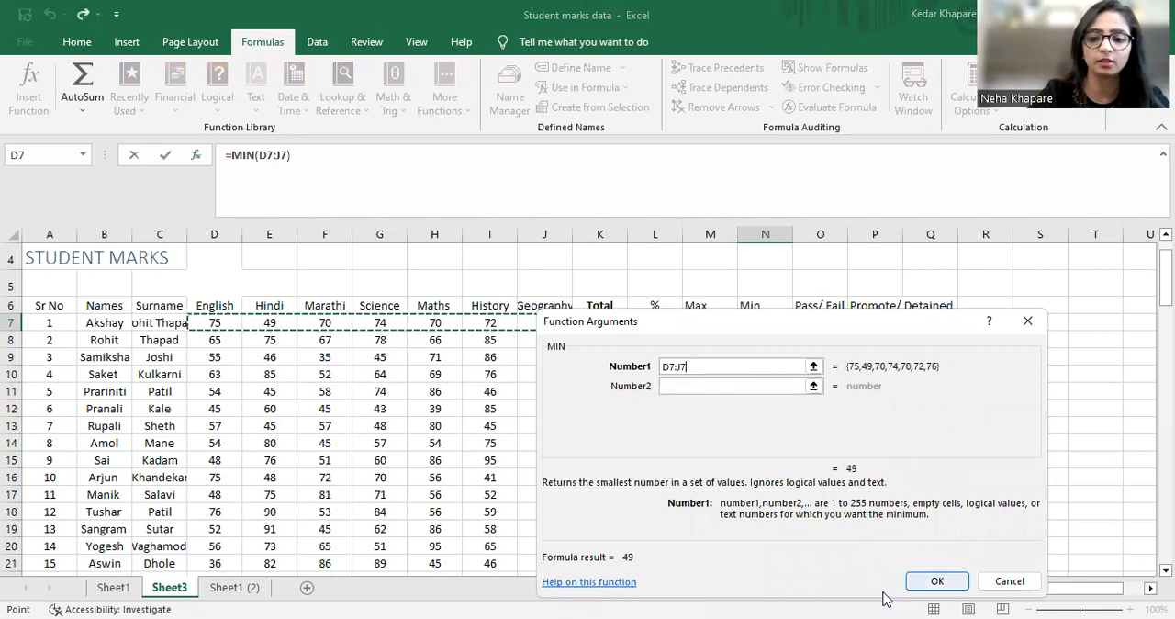
pyautogui.click(937, 581)
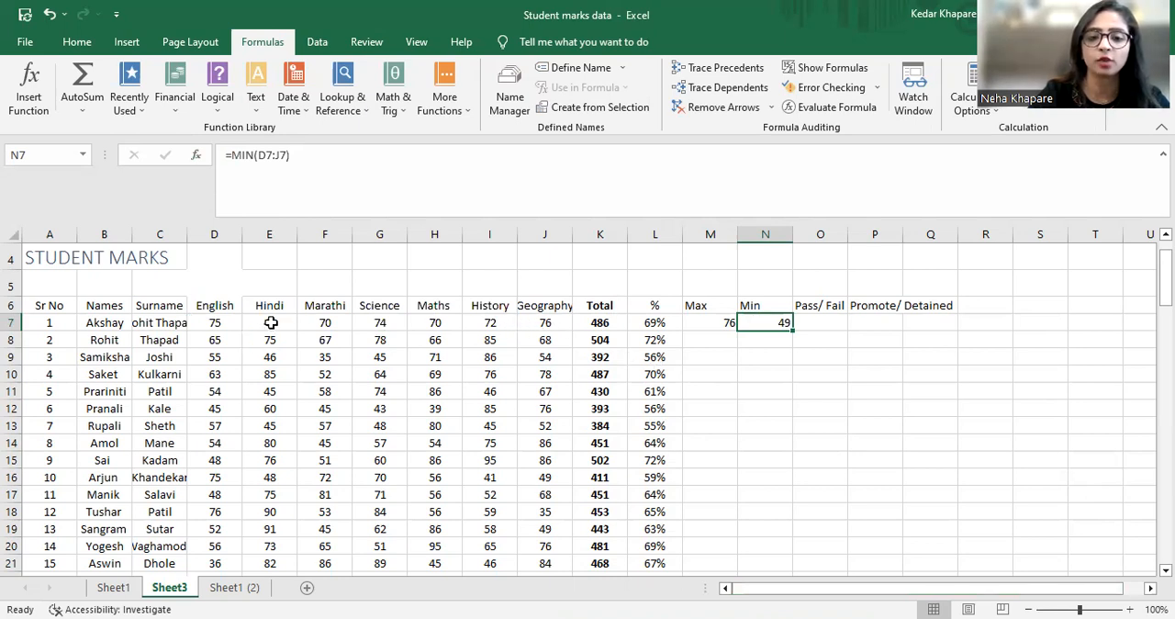
# Copy the MAX formula from M7 into M8:M106 for all remaining students
pyautogui.click(854, 388)
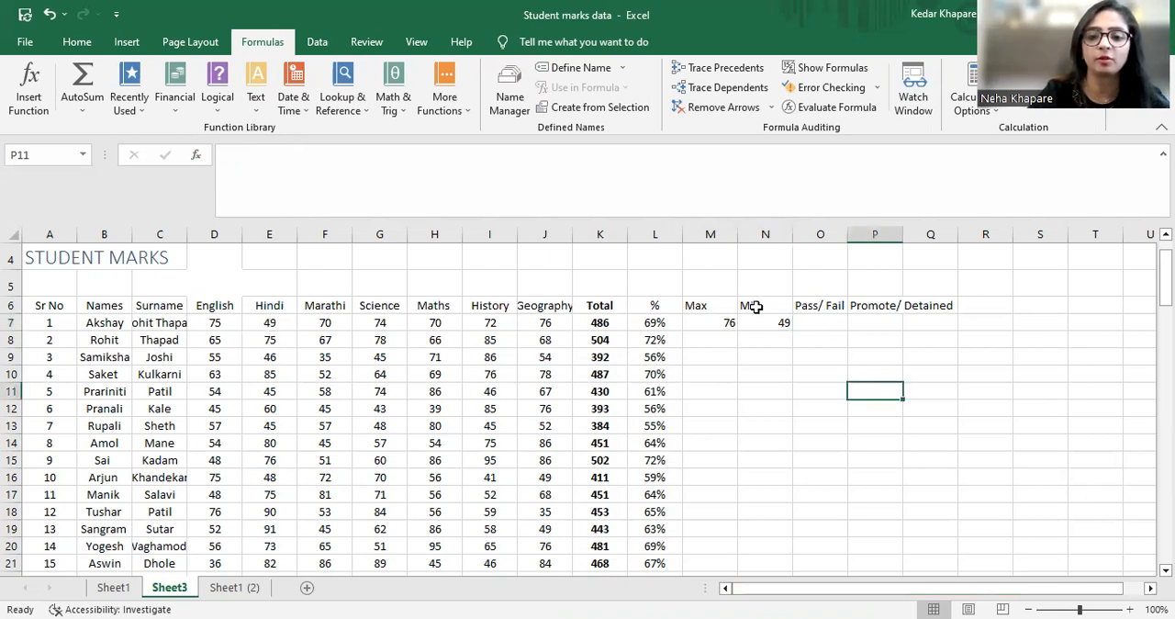
pyautogui.click(703, 320)
pyautogui.press('Right')
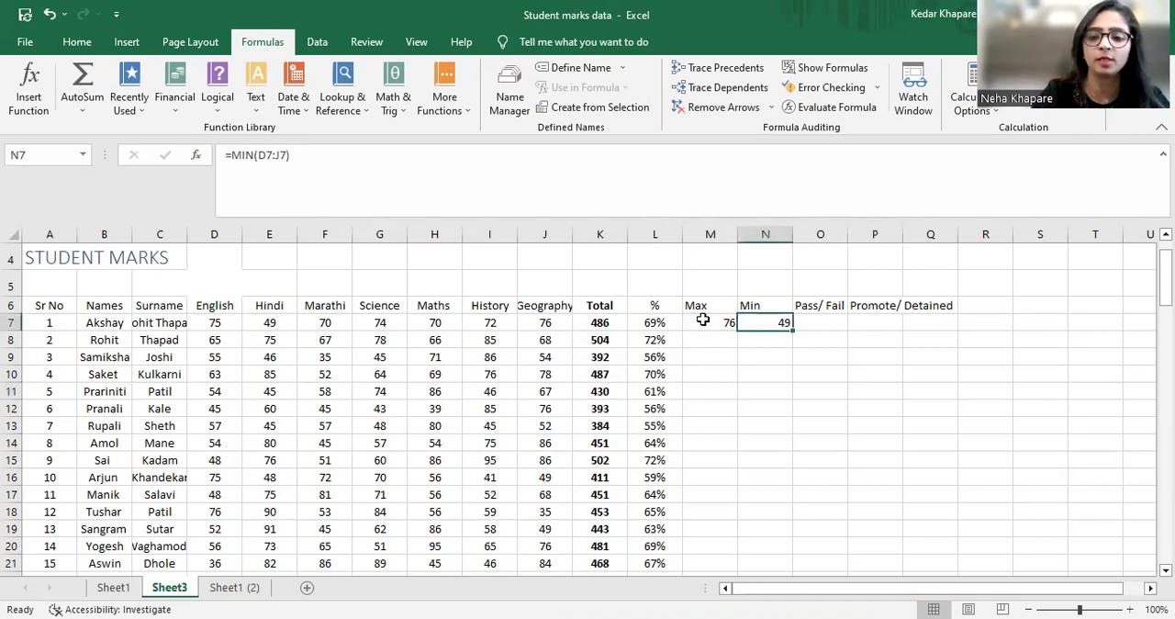
pyautogui.click(702, 320)
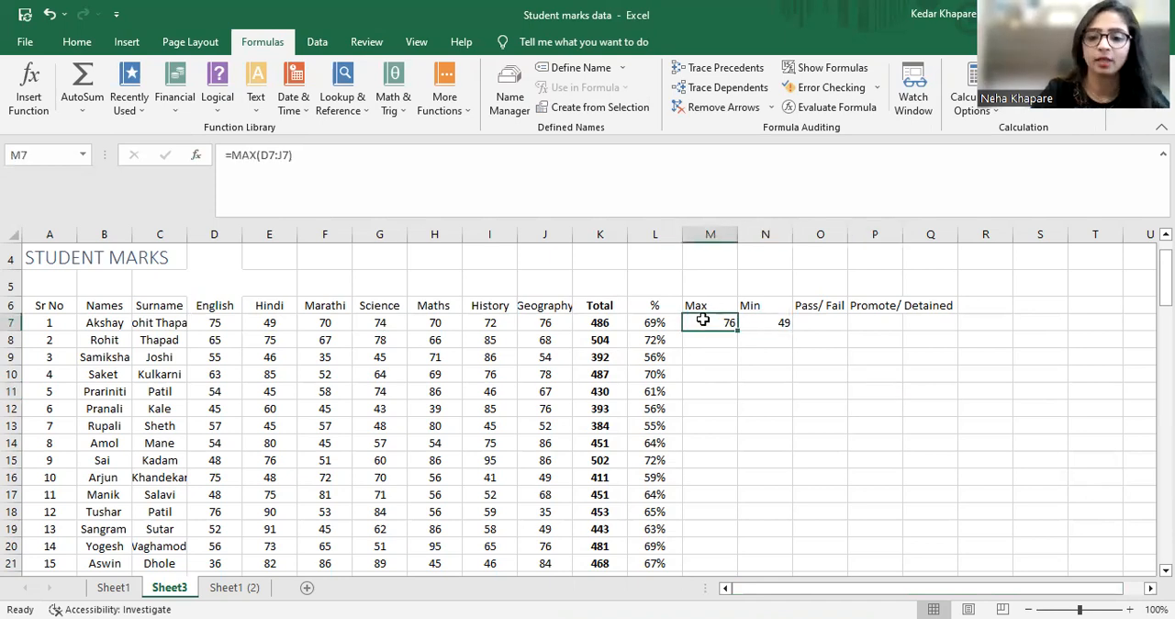
pyautogui.hotkey('ctrl', 'c')
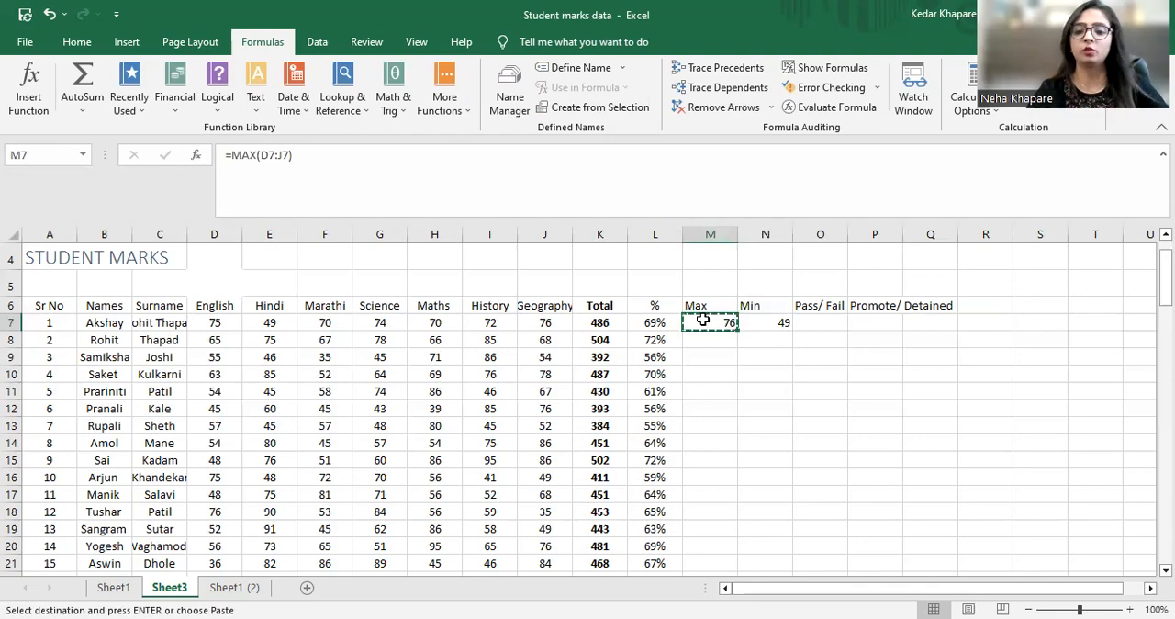
pyautogui.press('Down')
pyautogui.hotkey('shift', 'Down')
pyautogui.hotkey('shift', 'Down')
pyautogui.hotkey('shift', 'Down')
pyautogui.hotkey('shift', 'Down')
pyautogui.hotkey('shift', 'Down')
pyautogui.hotkey('shift', 'Down')
pyautogui.hotkey('shift', 'Down')
pyautogui.hotkey('shift', 'Down')
pyautogui.hotkey('shift', 'Down')
pyautogui.hotkey('shift', 'Down')
pyautogui.hotkey('shift', 'Down')
pyautogui.hotkey('shift', 'Down')
pyautogui.hotkey('shift', 'Down')
pyautogui.hotkey('shift', 'Down')
pyautogui.hotkey('shift', 'Down')
pyautogui.hotkey('shift', 'Down')
pyautogui.hotkey('shift', 'Down')
pyautogui.hotkey('shift', 'Down')
pyautogui.hotkey('shift', 'Down')
pyautogui.hotkey('shift', 'Down')
pyautogui.hotkey('shift', 'Down')
pyautogui.hotkey('shift', 'Down')
pyautogui.hotkey('shift', 'Down')
pyautogui.hotkey('shift', 'Down')
pyautogui.hotkey('shift', 'Down')
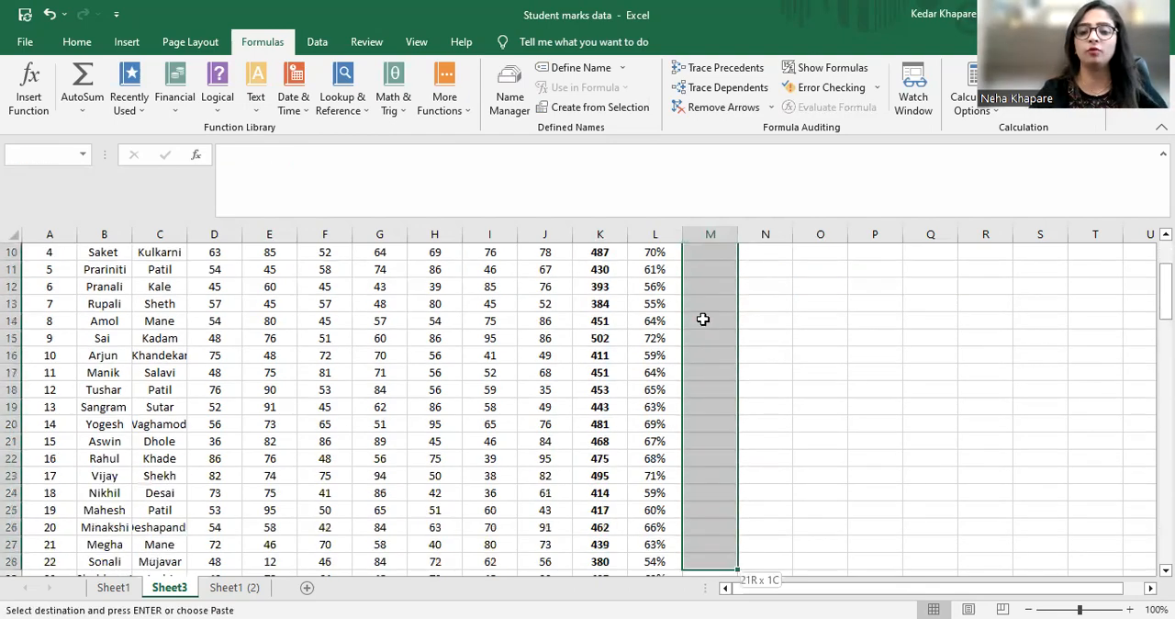
pyautogui.hotkey('shift', 'Down')
pyautogui.hotkey('shift', 'Down')
pyautogui.hotkey('shift', 'Down')
pyautogui.hotkey('shift', 'Down')
pyautogui.hotkey('shift', 'Down')
pyautogui.hotkey('shift', 'Down')
pyautogui.hotkey('shift', 'Down')
pyautogui.hotkey('shift', 'Down')
pyautogui.hotkey('shift', 'Down')
pyautogui.hotkey('shift', 'Down')
pyautogui.hotkey('shift', 'Down')
pyautogui.hotkey('shift', 'Down')
pyautogui.hotkey('shift', 'Down')
pyautogui.hotkey('shift', 'Down')
pyautogui.hotkey('shift', 'Down')
pyautogui.hotkey('shift', 'Down')
pyautogui.hotkey('shift', 'Down')
pyautogui.hotkey('shift', 'Down')
pyautogui.hotkey('shift', 'Down')
pyautogui.hotkey('shift', 'Down')
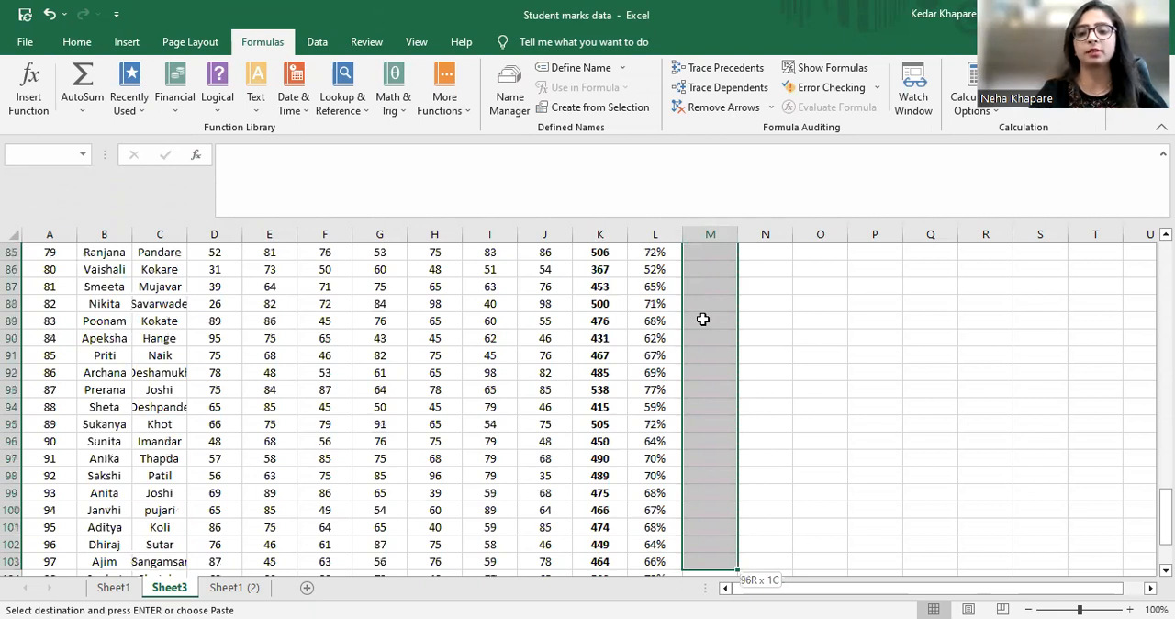
pyautogui.hotkey('ctrl', 'v')
pyautogui.scroll(20, 703, 318)
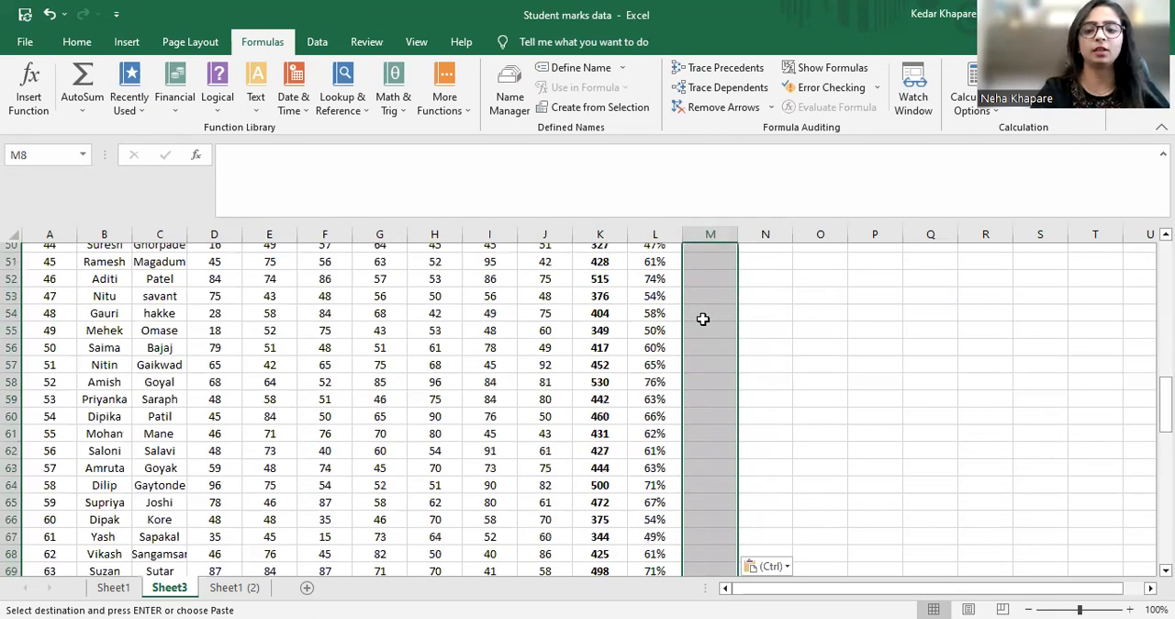
# Copy the MIN formula from N7 into N8:N106 for all remaining students
pyautogui.press('Right')
pyautogui.press('Up')
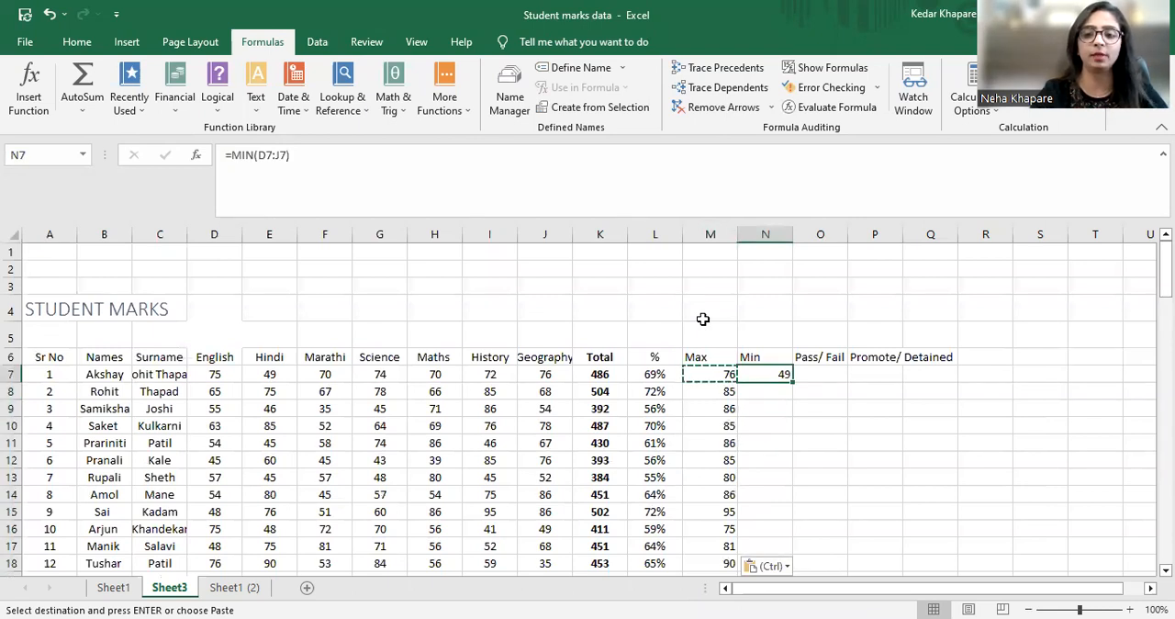
pyautogui.hotkey('ctrl', 'c')
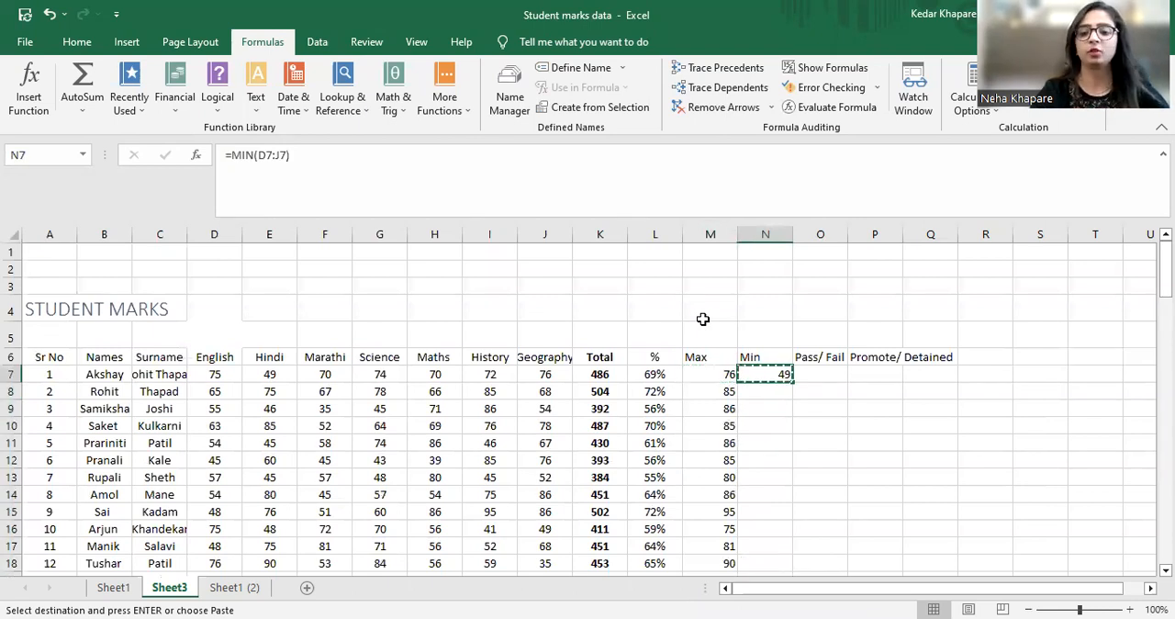
pyautogui.press('Down')
pyautogui.hotkey('shift', 'Down')
pyautogui.hotkey('shift', 'Down')
pyautogui.hotkey('shift', 'Down')
pyautogui.hotkey('shift', 'Down')
pyautogui.hotkey('shift', 'Down')
pyautogui.hotkey('shift', 'Down')
pyautogui.hotkey('shift', 'Down')
pyautogui.hotkey('shift', 'Down')
pyautogui.hotkey('shift', 'Down')
pyautogui.hotkey('shift', 'Down')
pyautogui.hotkey('shift', 'Down')
pyautogui.hotkey('shift', 'Down')
pyautogui.hotkey('shift', 'Down')
pyautogui.hotkey('shift', 'Down')
pyautogui.hotkey('shift', 'Down')
pyautogui.hotkey('shift', 'Down')
pyautogui.hotkey('shift', 'Down')
pyautogui.hotkey('shift', 'Down')
pyautogui.hotkey('shift', 'Down')
pyautogui.hotkey('shift', 'Down')
pyautogui.hotkey('shift', 'Down')
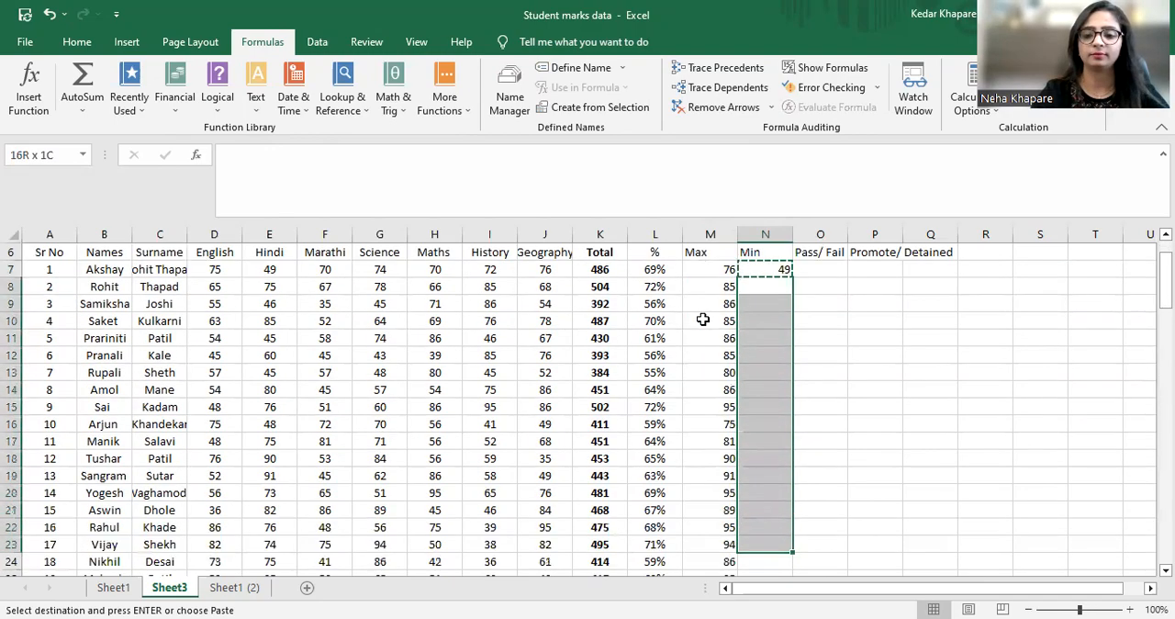
pyautogui.hotkey('shift', 'Down')
pyautogui.hotkey('shift', 'Down')
pyautogui.hotkey('shift', 'Down')
pyautogui.hotkey('shift', 'Down')
pyautogui.hotkey('shift', 'Down')
pyautogui.hotkey('shift', 'Down')
pyautogui.hotkey('shift', 'Down')
pyautogui.hotkey('shift', 'Down')
pyautogui.hotkey('shift', 'Down')
pyautogui.hotkey('shift', 'Down')
pyautogui.hotkey('shift', 'Down')
pyautogui.hotkey('shift', 'Down')
pyautogui.hotkey('shift', 'Down')
pyautogui.hotkey('shift', 'Down')
pyautogui.hotkey('shift', 'Down')
pyautogui.hotkey('shift', 'Down')
pyautogui.hotkey('shift', 'Down')
pyautogui.hotkey('shift', 'Down')
pyautogui.hotkey('shift', 'Down')
pyautogui.hotkey('shift', 'Down')
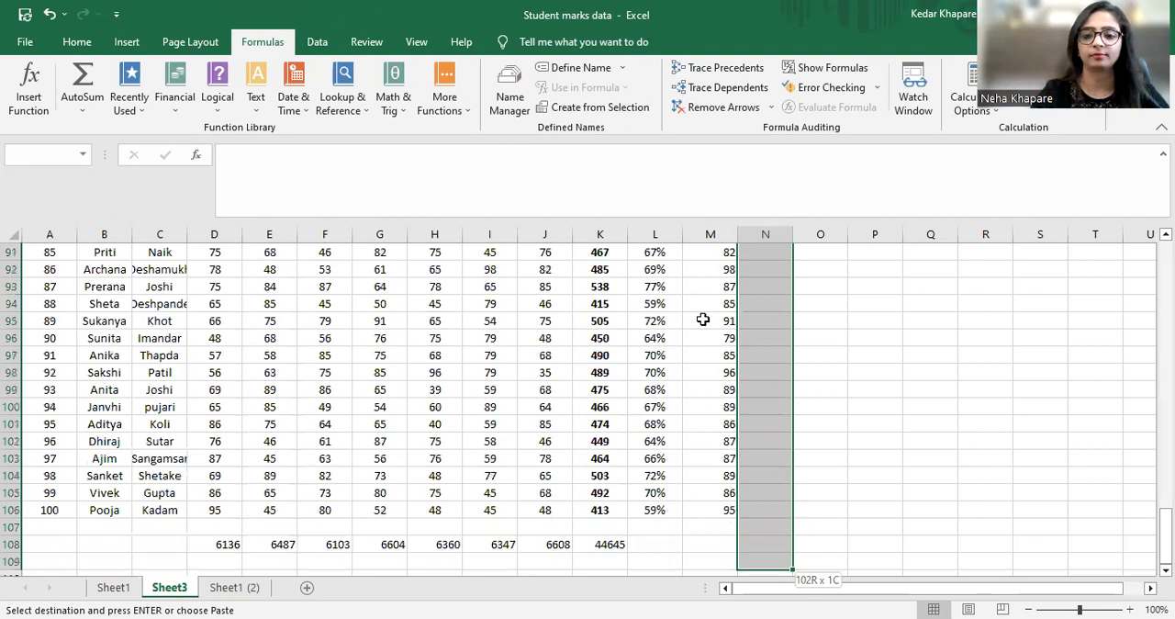
pyautogui.hotkey('ctrl', 'v')
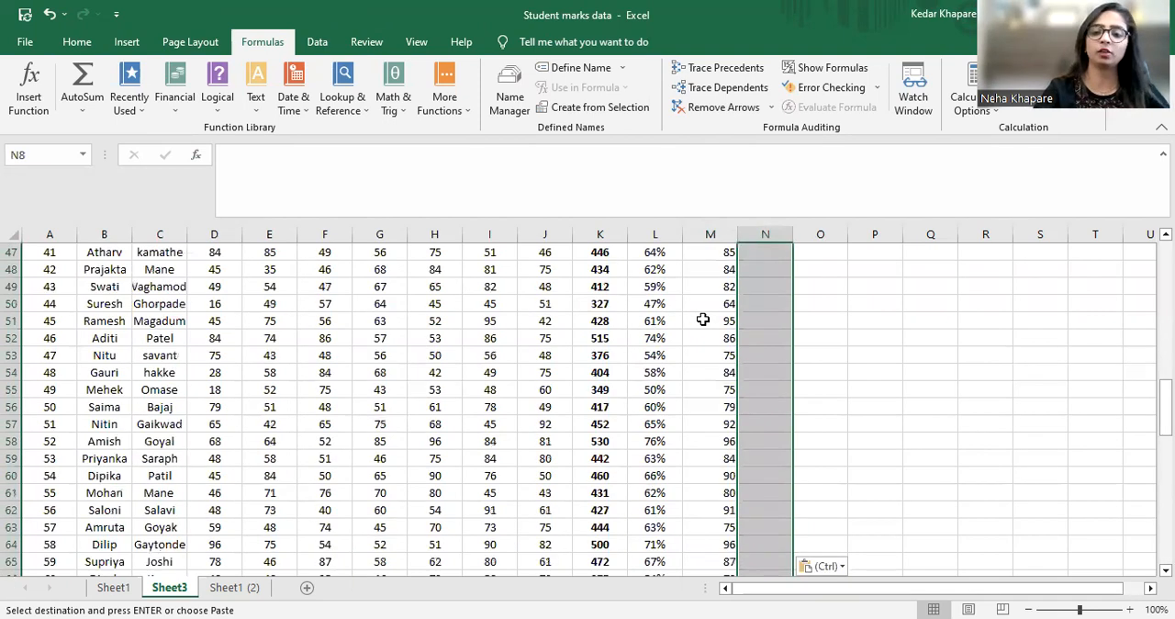
pyautogui.press('Down')
pyautogui.press('Down')
pyautogui.press('Down')
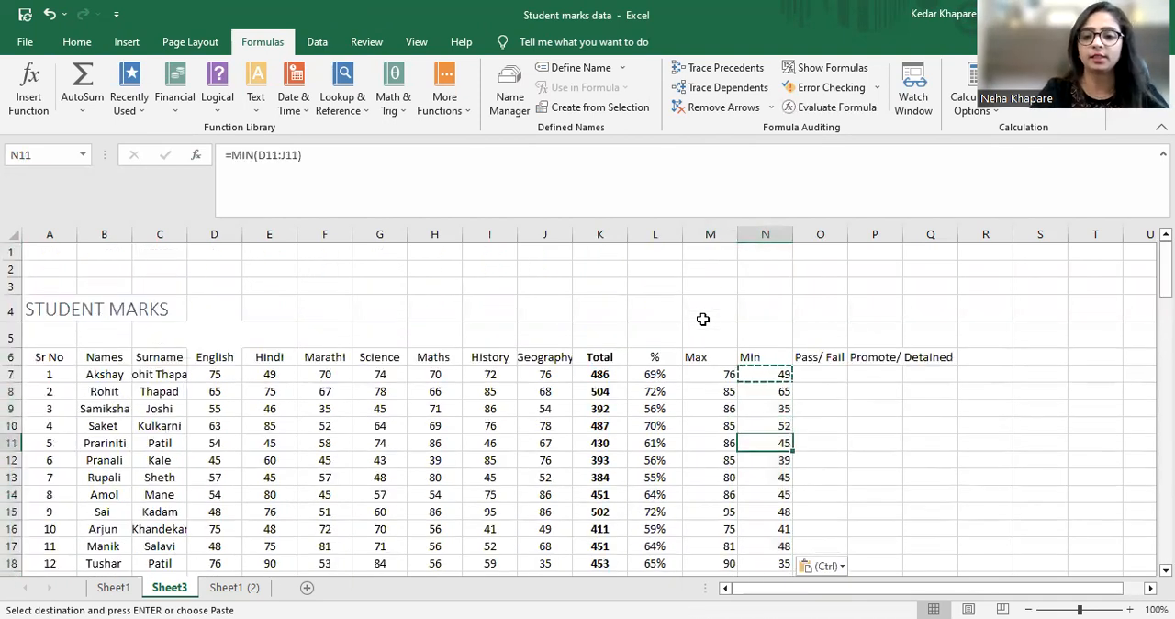
pyautogui.press('Escape')
# Inspect the maximum and minimum results of the first few students in columns M and N
pyautogui.press('Up')
pyautogui.press('Up')
pyautogui.press('Up')
pyautogui.press('Up')
pyautogui.press('Down')
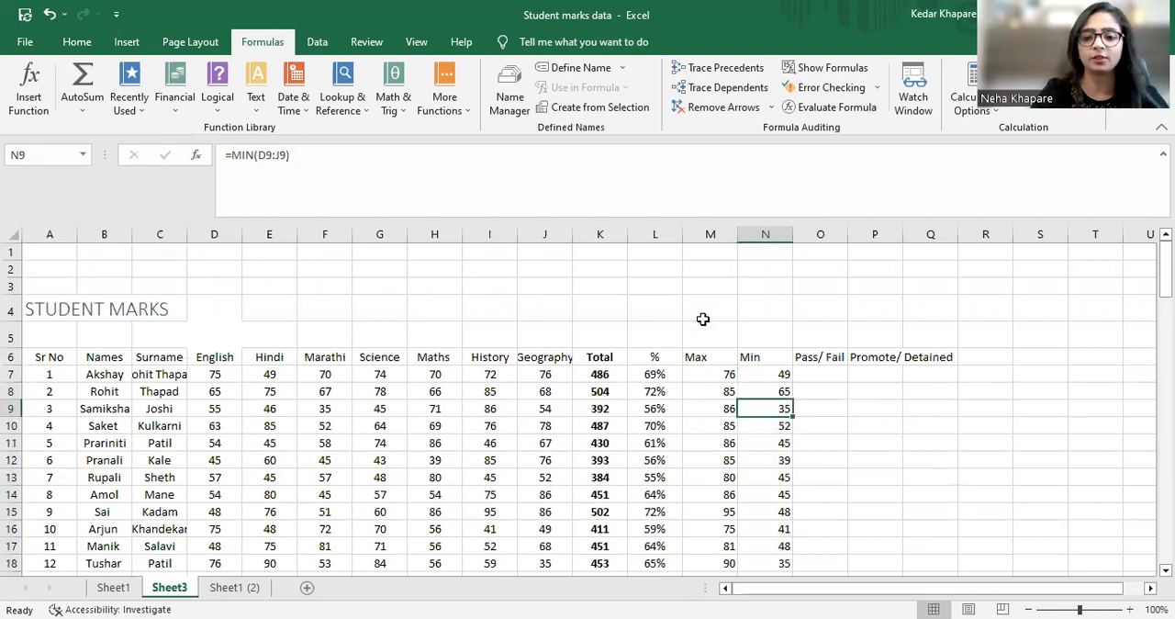
pyautogui.press('Down')
pyautogui.press('Left')
pyautogui.press('Left')
pyautogui.press('Right')
pyautogui.press('Right')
pyautogui.press('Right')
pyautogui.press('Up')
pyautogui.press('Up')
pyautogui.press('Left')
# Review the MIN results in column N from the first student down to the last one in row 106
pyautogui.press('Down')
pyautogui.press('Down')
pyautogui.press('Down')
pyautogui.press('Down')
pyautogui.press('Down')
pyautogui.press('Down')
pyautogui.press('Down')
pyautogui.press('Down')
pyautogui.press('Down')
pyautogui.press('Down')
pyautogui.press('Down')
pyautogui.press('Down')
pyautogui.press('Down')
pyautogui.press('Down')
pyautogui.press('Down')
pyautogui.press('Down')
pyautogui.press('Down')
pyautogui.press('Down')
pyautogui.press('Down')
pyautogui.press('Down')
pyautogui.press('Down')
pyautogui.press('Down')
pyautogui.press('Down')
pyautogui.press('Down')
pyautogui.press('Down')
pyautogui.press('Down')
pyautogui.press('Down')
pyautogui.press('Down')
pyautogui.press('Down')
pyautogui.press('Down')
pyautogui.press('Down')
pyautogui.press('Down')
pyautogui.press('Down')
pyautogui.press('Down')
pyautogui.press('Down')
pyautogui.press('Down')
pyautogui.press('Down')
pyautogui.press('Down')
pyautogui.press('Down')
pyautogui.press('Down')
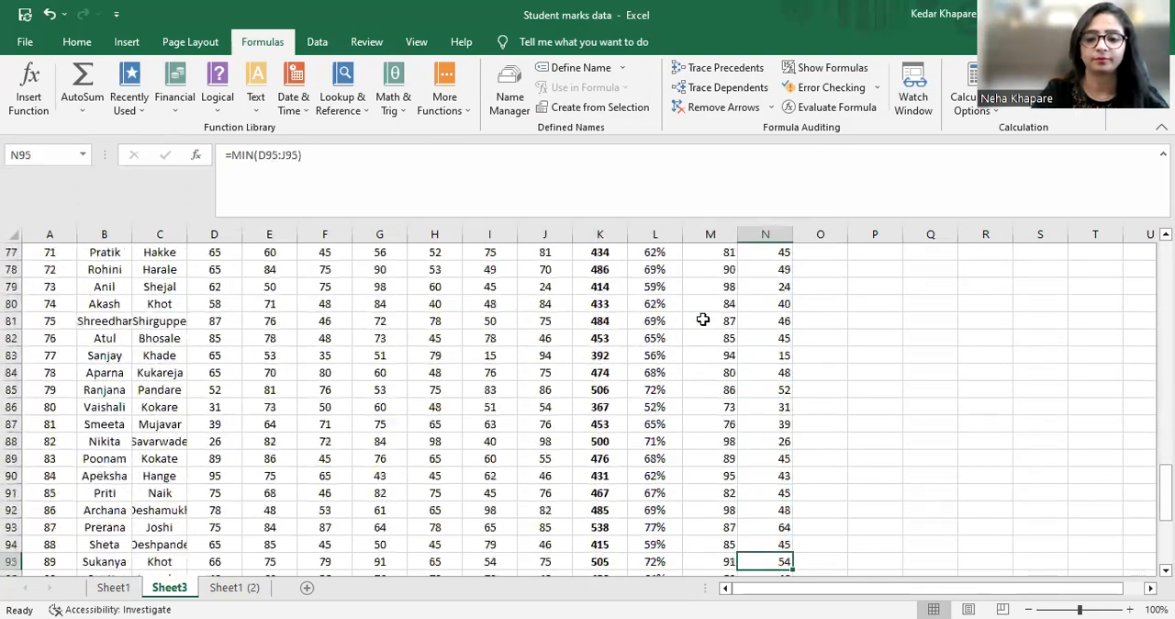
pyautogui.press('Down')
pyautogui.press('Down')
pyautogui.press('Down')
pyautogui.press('Down')
pyautogui.press('Down')
pyautogui.press('Down')
pyautogui.press('Down')
pyautogui.press('Down')
pyautogui.press('Down')
pyautogui.press('Down')
pyautogui.press('Down')
pyautogui.press('Down')
pyautogui.press('Down')
pyautogui.press('Down')
pyautogui.press('Down')
pyautogui.press('Down')
pyautogui.press('Down')
pyautogui.press('Down')
pyautogui.press('Down')
pyautogui.press('Down')
pyautogui.press('Up')
pyautogui.press('Up')
pyautogui.press('Up')
pyautogui.press('Up')
pyautogui.press('Up')
pyautogui.press('Up')
pyautogui.press('Up')
pyautogui.press('Up')
pyautogui.press('Up')
pyautogui.press('Up')
pyautogui.press('Up')
pyautogui.press('Up')
pyautogui.press('Up')
pyautogui.press('Up')
pyautogui.press('Up')
pyautogui.press('Up')
pyautogui.press('Up')
pyautogui.press('Up')
pyautogui.press('Up')
pyautogui.press('Up')
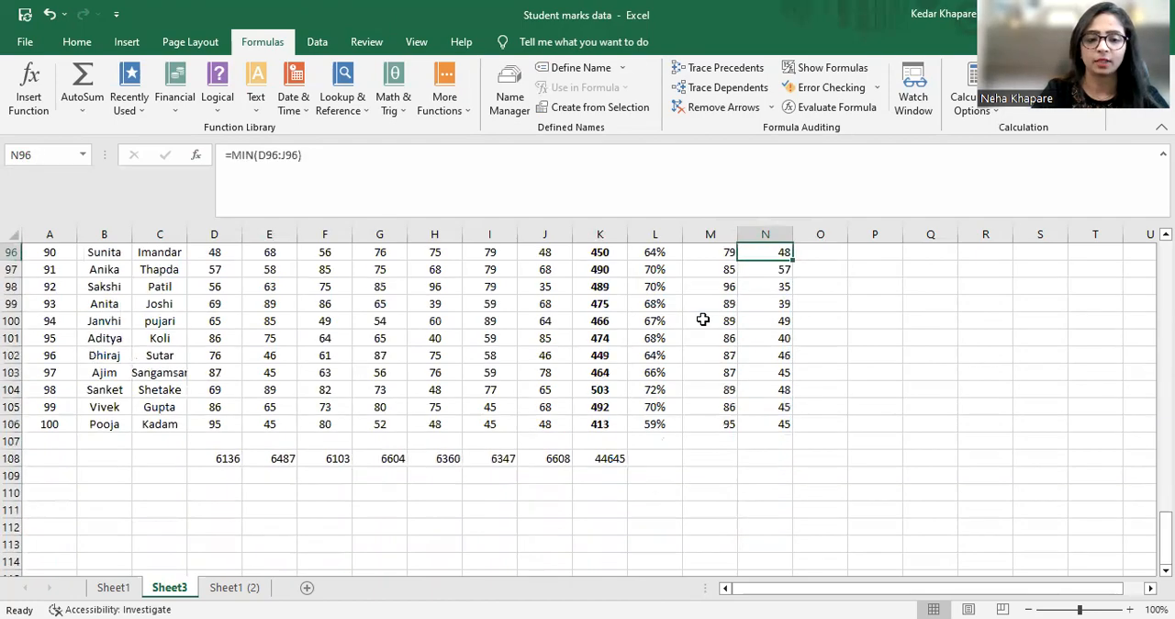
pyautogui.press('Up')
pyautogui.press('Up')
pyautogui.press('Up')
pyautogui.press('Up')
pyautogui.press('Up')
pyautogui.press('Up')
pyautogui.press('Up')
pyautogui.press('Up')
pyautogui.press('Up')
pyautogui.press('Up')
pyautogui.press('Up')
pyautogui.press('Up')
pyautogui.press('Up')
pyautogui.press('Up')
pyautogui.press('Up')
pyautogui.press('Up')
pyautogui.press('Up')
pyautogui.press('Up')
pyautogui.press('Up')
pyautogui.press('Up')
pyautogui.press('Up')
pyautogui.press('Up')
pyautogui.press('Up')
pyautogui.press('Up')
pyautogui.press('Up')
pyautogui.press('Up')
pyautogui.press('Up')
pyautogui.press('Up')
pyautogui.press('Up')
pyautogui.press('Up')
pyautogui.press('Up')
pyautogui.press('Up')
pyautogui.press('Up')
pyautogui.press('Up')
pyautogui.press('Up')
pyautogui.press('Up')
pyautogui.press('Up')
pyautogui.press('Up')
pyautogui.press('Up')
pyautogui.press('Up')
pyautogui.press('Down')
pyautogui.press('Down')
pyautogui.press('Down')
pyautogui.press('Down')
pyautogui.press('Down')
pyautogui.press('Down')
pyautogui.press('Left')
pyautogui.press('Left')
pyautogui.press('Left')
pyautogui.press('Left')
pyautogui.press('Left')
pyautogui.press('Left')
pyautogui.press('Left')
pyautogui.press('Left')
pyautogui.press('Left')
pyautogui.press('Left')
pyautogui.press('Left')
pyautogui.press('Left')
pyautogui.press('Left')
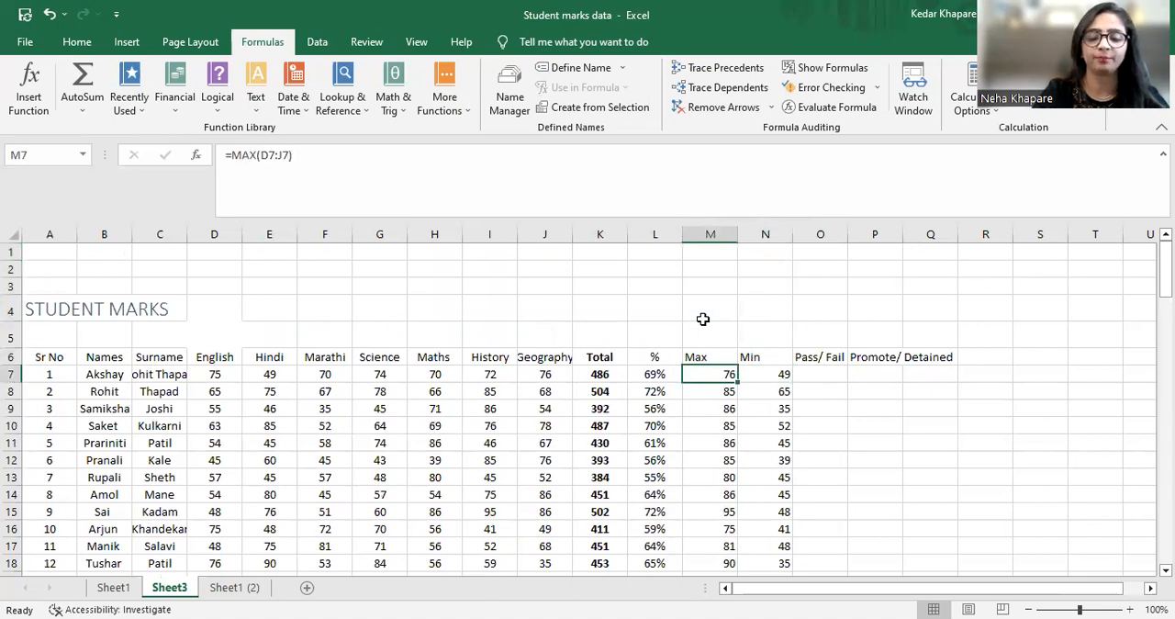
# Merge and center the STUDENT MARKS title across A4:P4
pyautogui.press('Up')
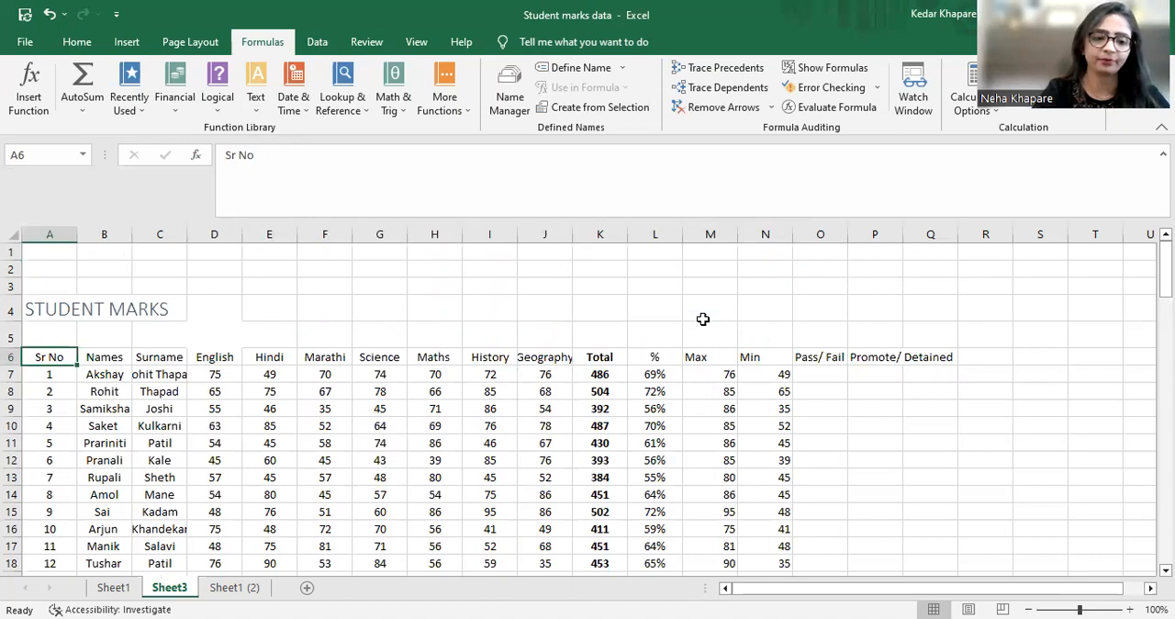
pyautogui.press('Up')
pyautogui.press('Up')
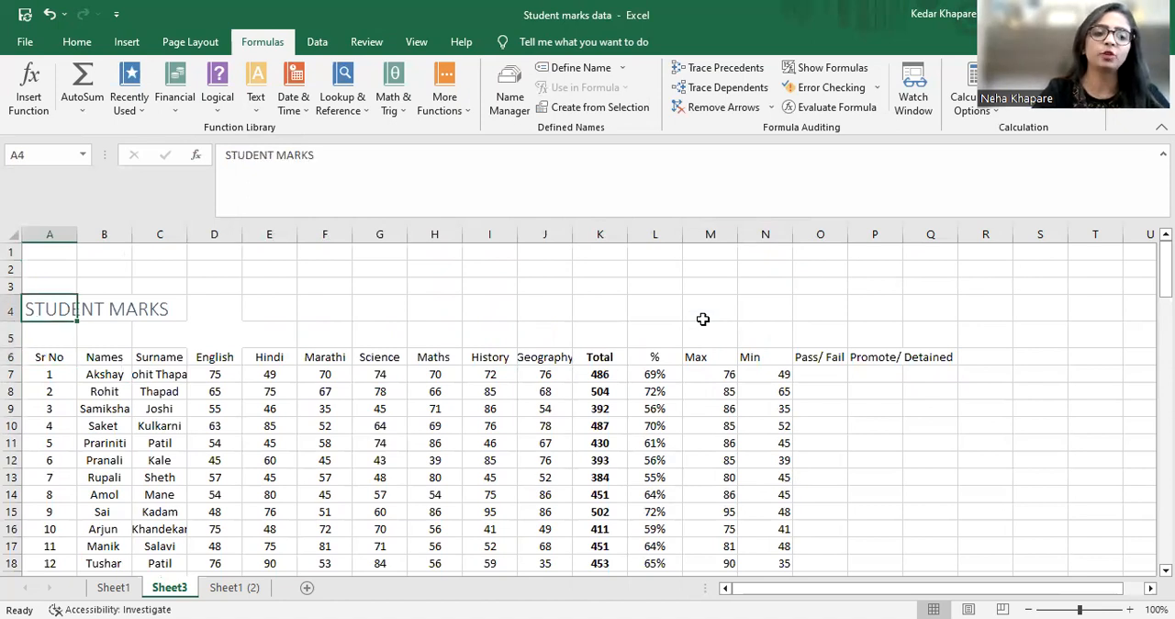
pyautogui.hotkey('shift', 'Right')
pyautogui.hotkey('shift', 'Right')
pyautogui.hotkey('shift', 'Right')
pyautogui.hotkey('shift', 'Right')
pyautogui.hotkey('shift', 'Right')
pyautogui.hotkey('shift', 'Right')
pyautogui.hotkey('shift', 'Right')
pyautogui.hotkey('shift', 'Right')
pyautogui.hotkey('shift', 'Right')
pyautogui.hotkey('shift', 'Right')
pyautogui.hotkey('shift', 'Right')
pyautogui.hotkey('shift', 'Right')
pyautogui.hotkey('shift', 'Right')
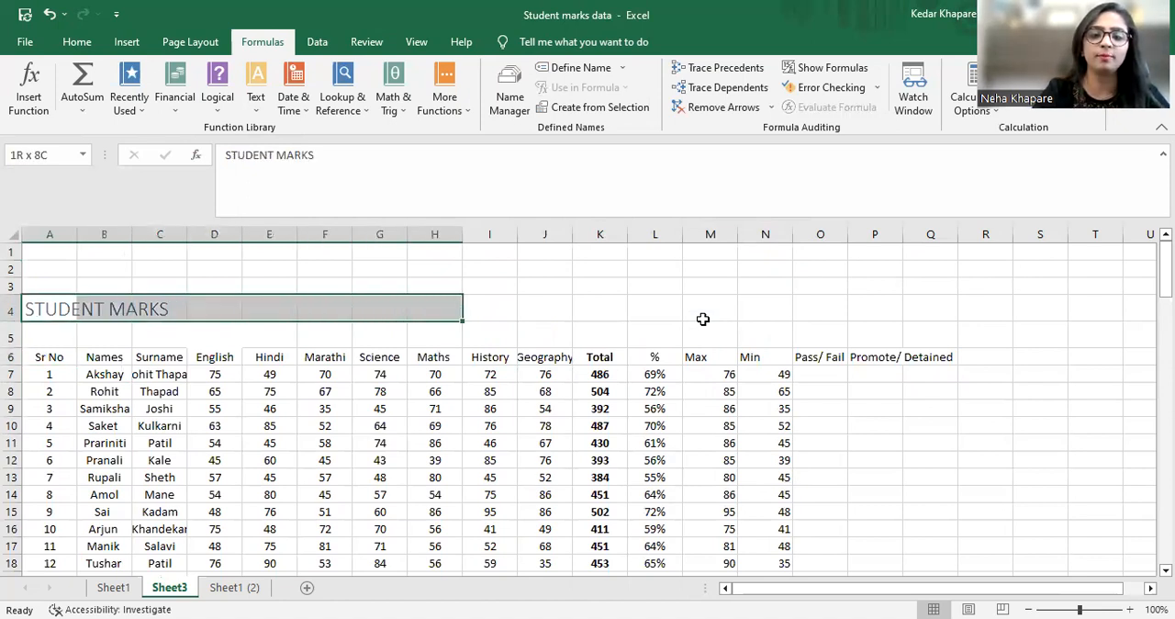
pyautogui.press('Left')
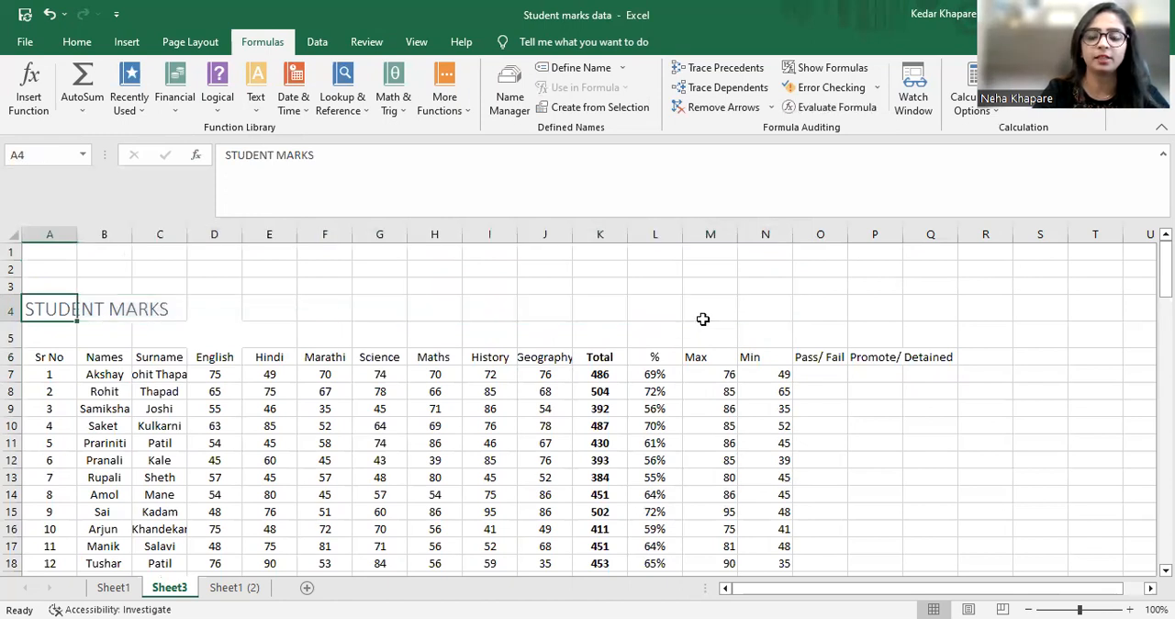
pyautogui.hotkey('shift', 'Right')
pyautogui.hotkey('shift', 'Right')
pyautogui.hotkey('shift', 'Right')
pyautogui.hotkey('shift', 'Right')
pyautogui.hotkey('shift', 'Right')
pyautogui.hotkey('shift', 'Right')
pyautogui.hotkey('shift', 'Right')
pyautogui.hotkey('shift', 'Right')
pyautogui.hotkey('shift', 'Right')
pyautogui.hotkey('shift', 'Right')
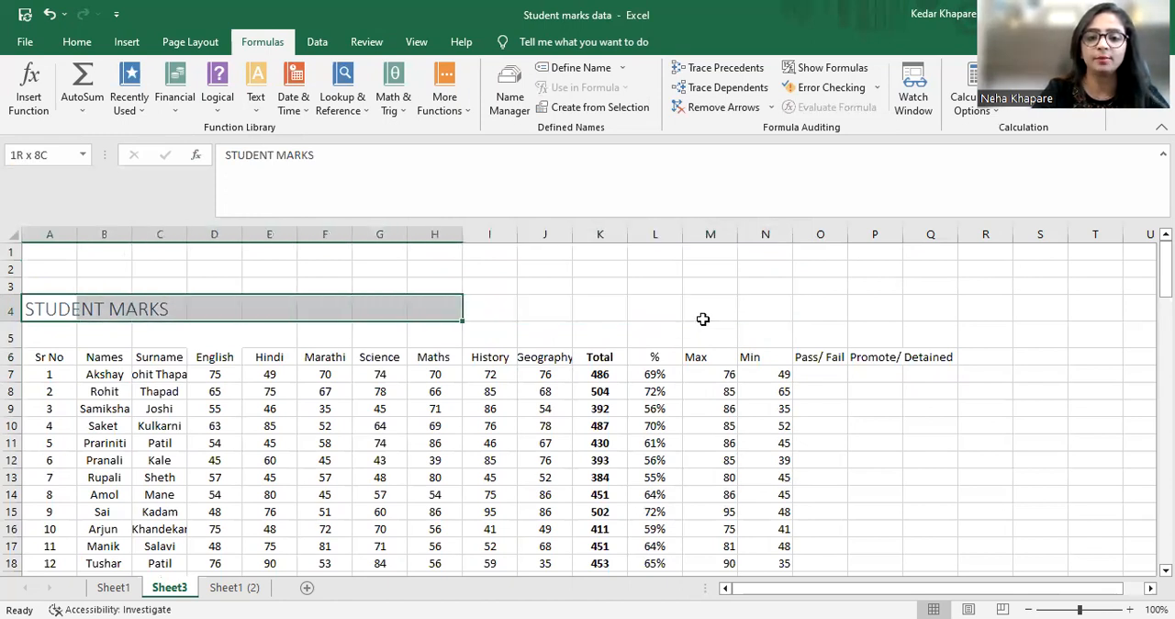
pyautogui.hotkey('shift', 'Right')
pyautogui.hotkey('shift', 'Right')
pyautogui.hotkey('shift', 'Right')
pyautogui.hotkey('shift', 'Right')
pyautogui.hotkey('shift', 'Right')
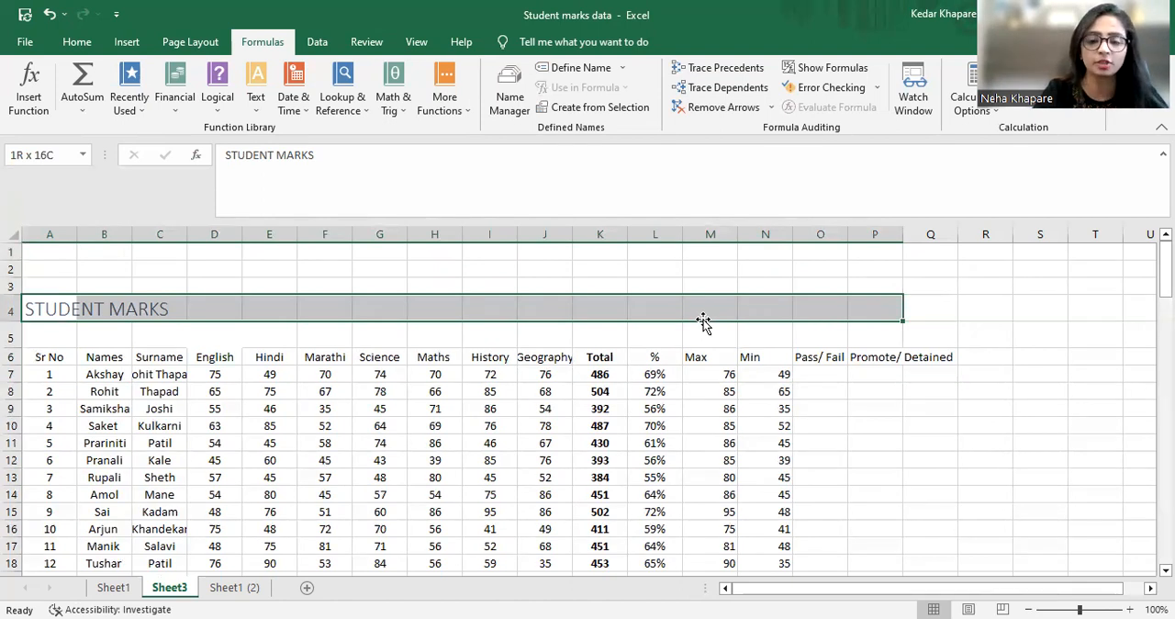
pyautogui.click(79, 46)
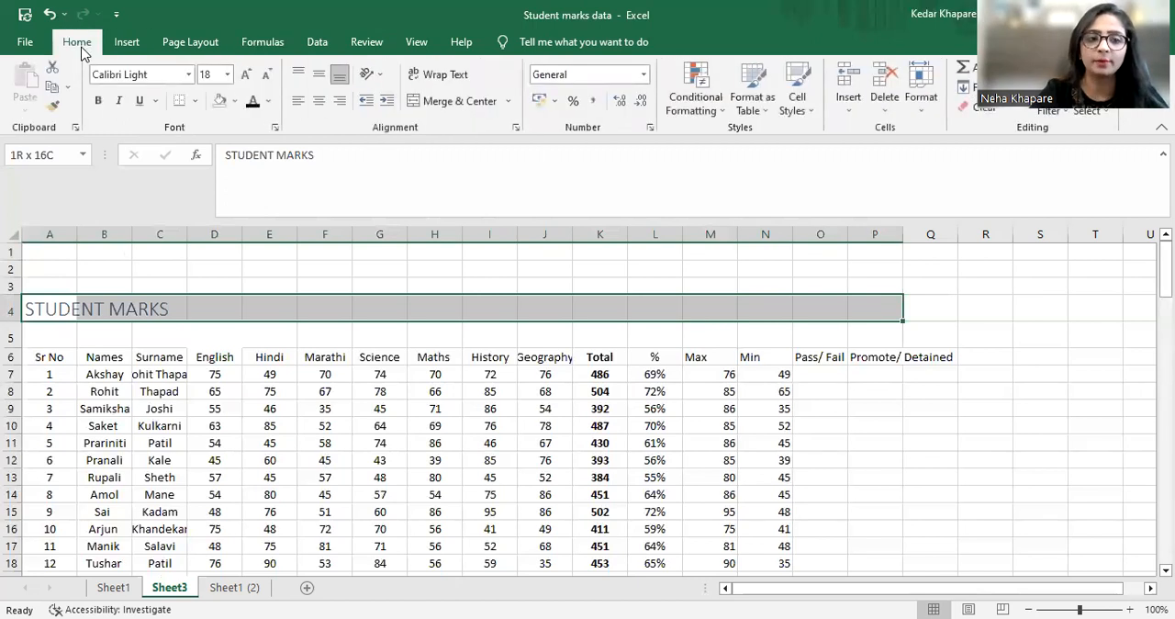
pyautogui.click(457, 103)
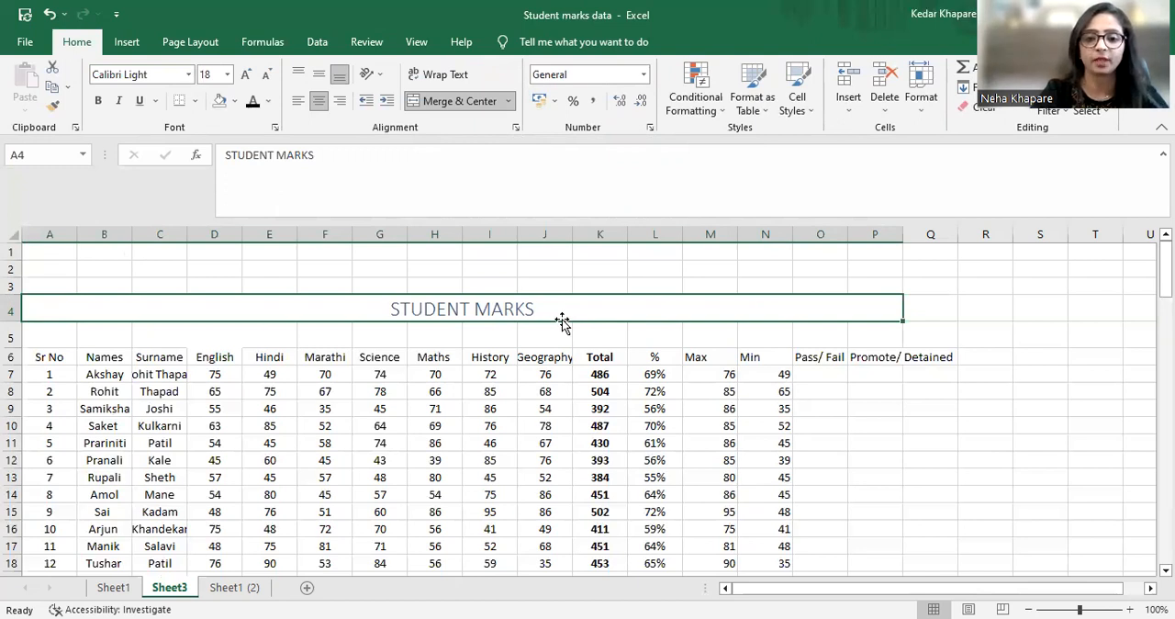
# Format the STUDENT MARKS title as bold, italic and underlined
pyautogui.click(98, 108)
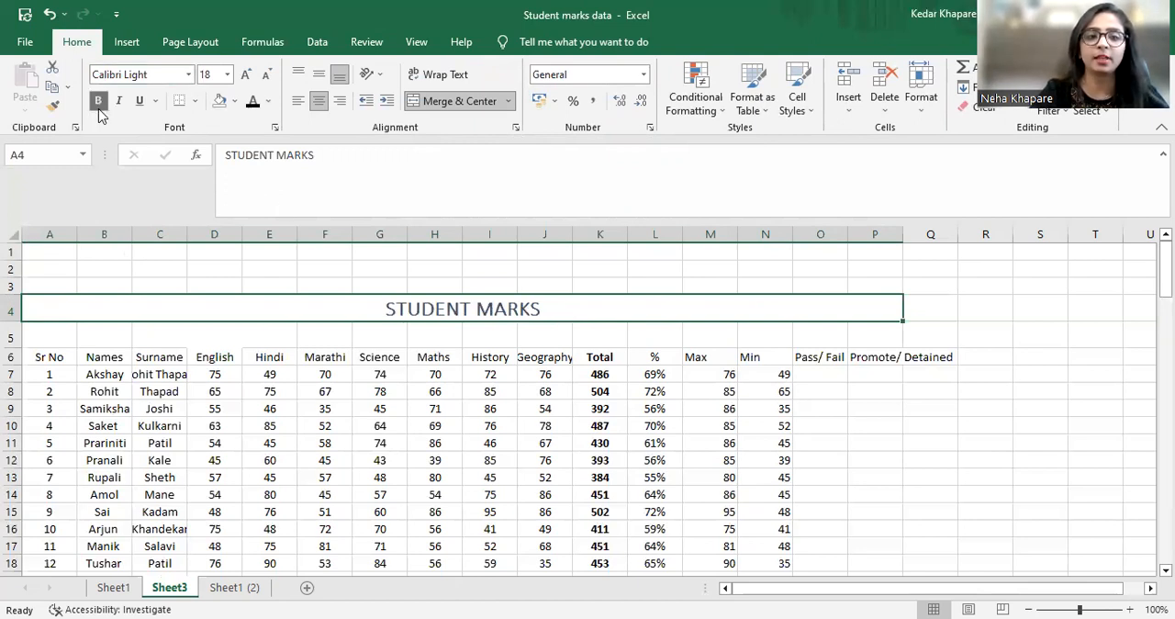
pyautogui.click(118, 101)
pyautogui.click(138, 103)
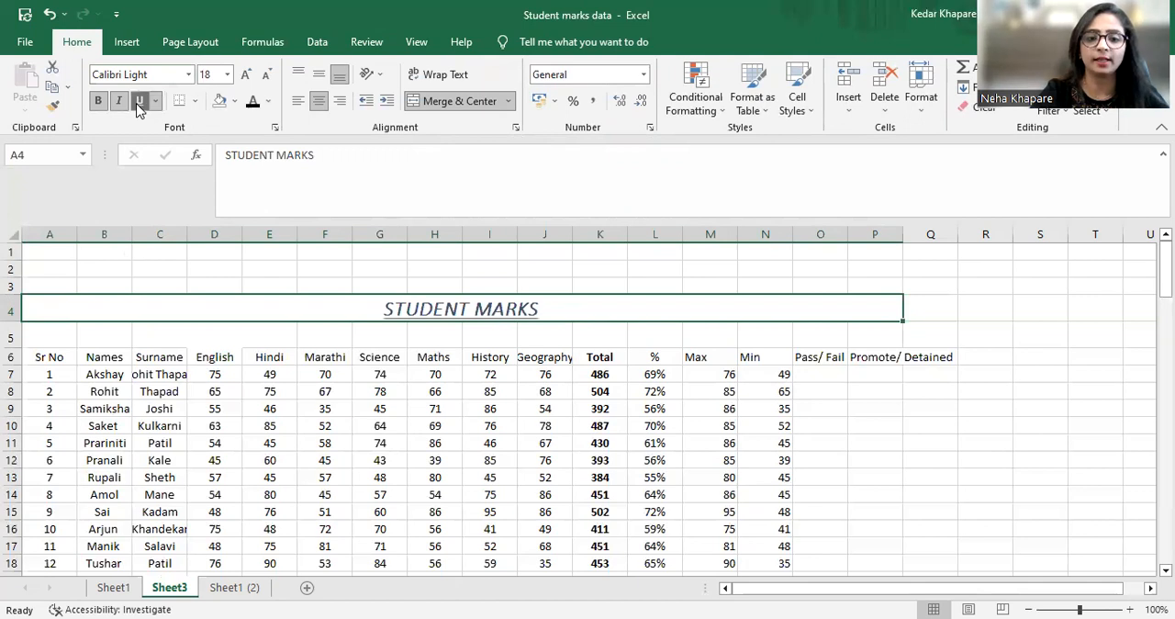
pyautogui.click(606, 280)
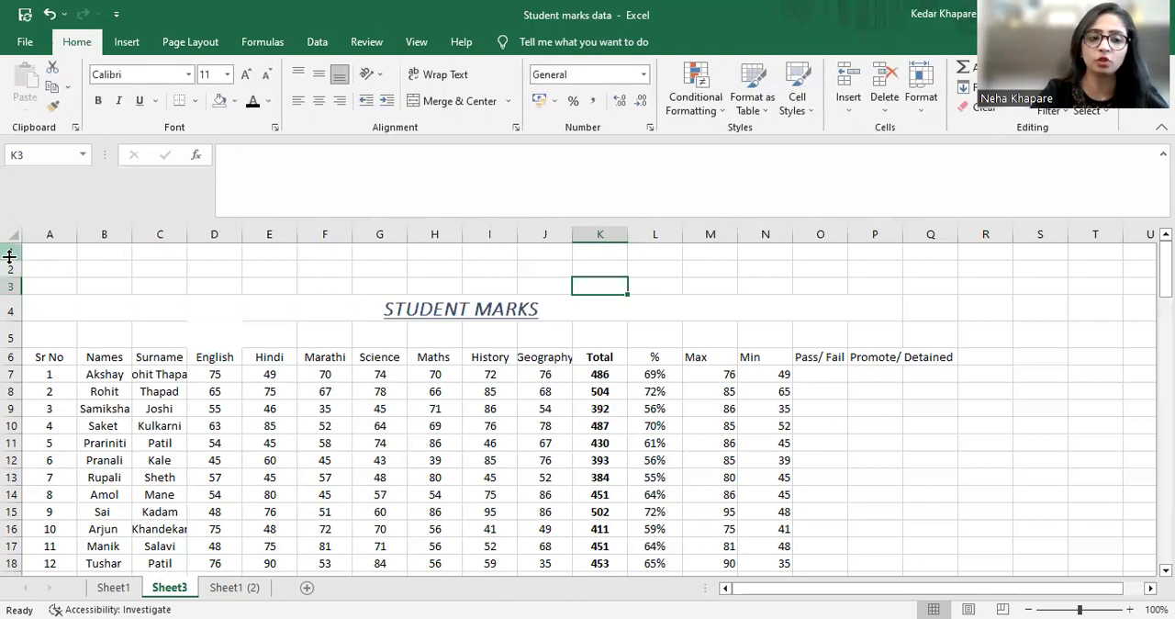
pyautogui.click(47, 299)
pyautogui.click(48, 292)
pyautogui.hotkey('shift', 'Right')
pyautogui.hotkey('shift', 'Right')
pyautogui.hotkey('shift', 'Right')
pyautogui.hotkey('shift', 'Right')
pyautogui.hotkey('shift', 'Right')
pyautogui.hotkey('shift', 'Right')
pyautogui.hotkey('shift', 'Right')
pyautogui.hotkey('shift', 'Right')
pyautogui.hotkey('shift', 'Right')
pyautogui.hotkey('shift', 'Right')
pyautogui.hotkey('shift', 'Right')
pyautogui.hotkey('shift', 'Right')
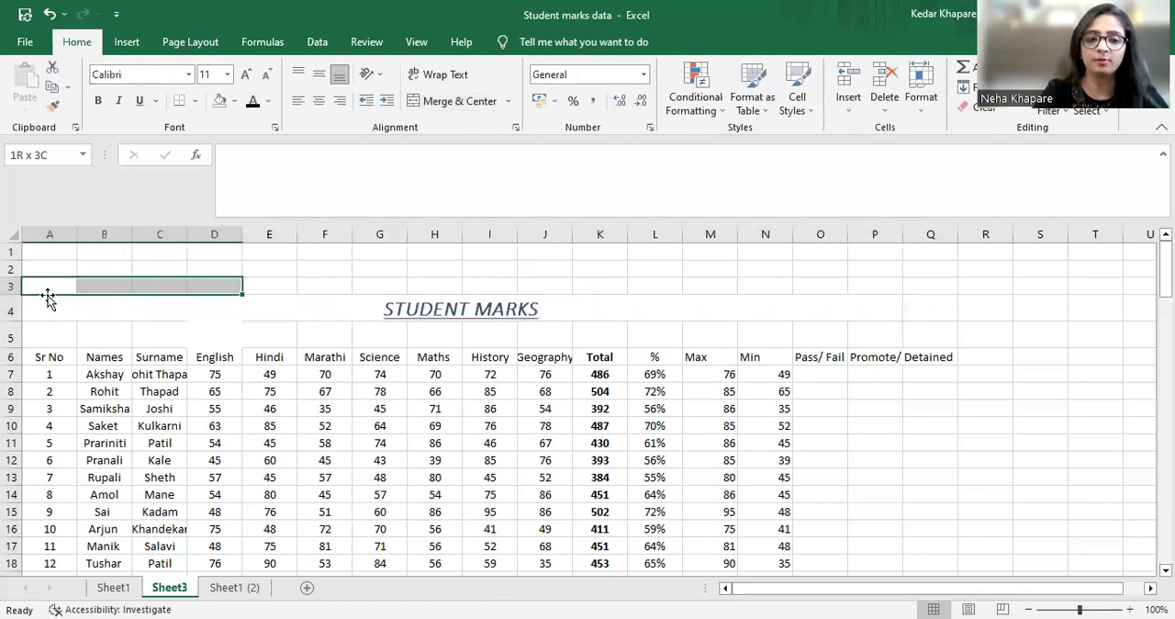
pyautogui.hotkey('shift', 'Up')
pyautogui.hotkey('shift', 'Up')
pyautogui.hotkey('shift', 'Right')
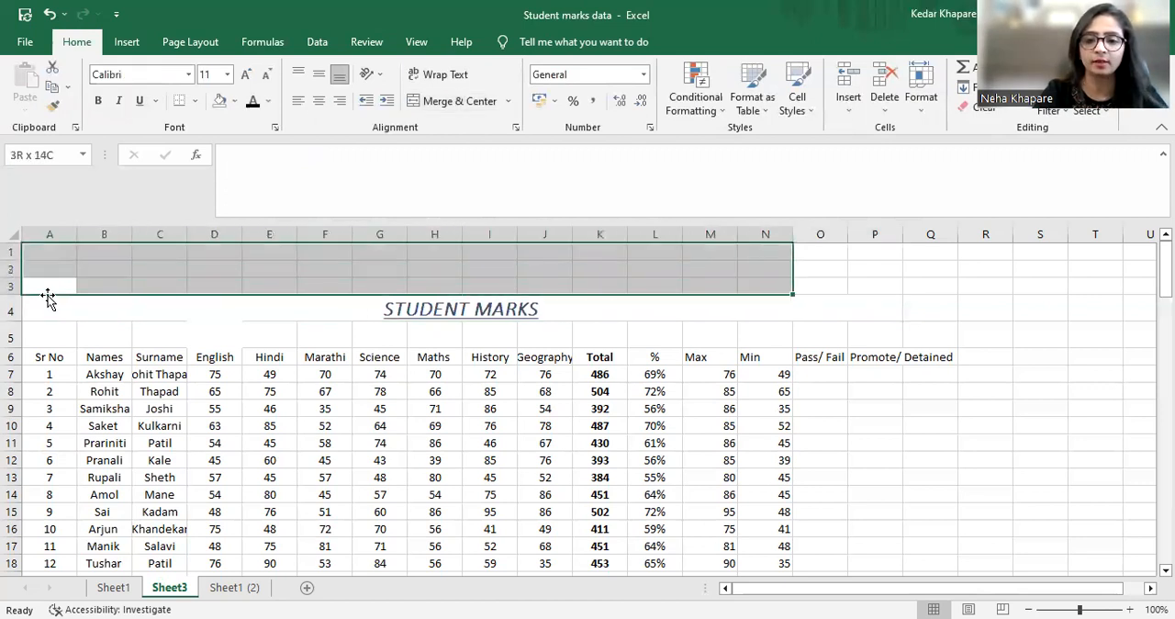
pyautogui.hotkey('shift', 'Right')
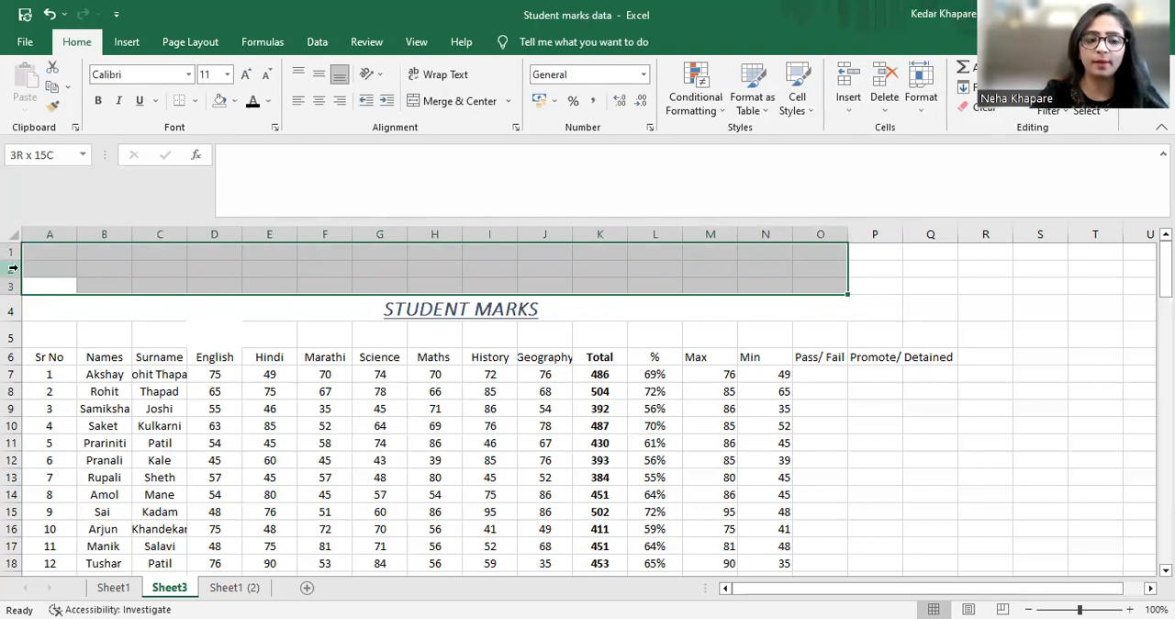
# Delete the three blank rows above the STUDENT MARKS title
pyautogui.rightClick(13, 267)
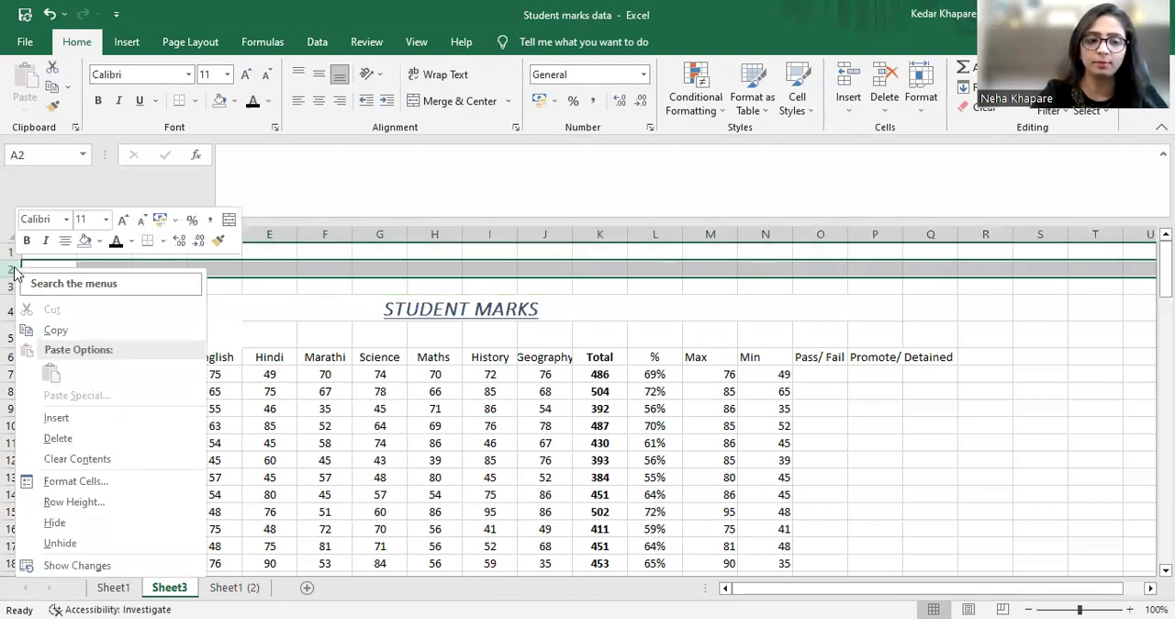
pyautogui.click(78, 440)
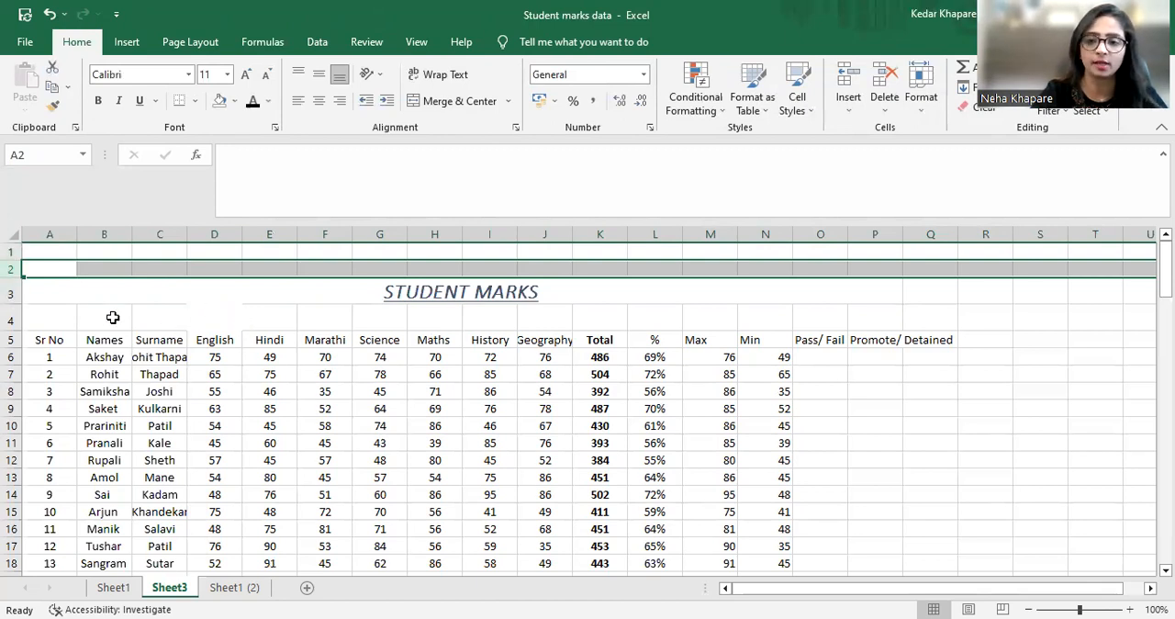
pyautogui.rightClick(12, 269)
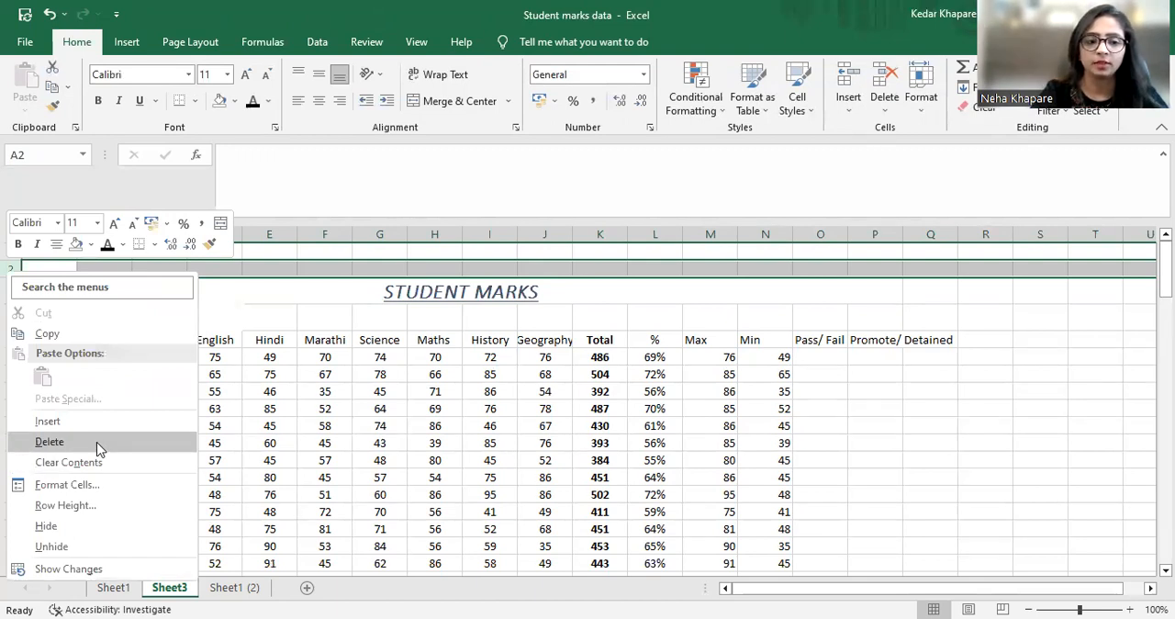
pyautogui.click(96, 442)
pyautogui.click(823, 363)
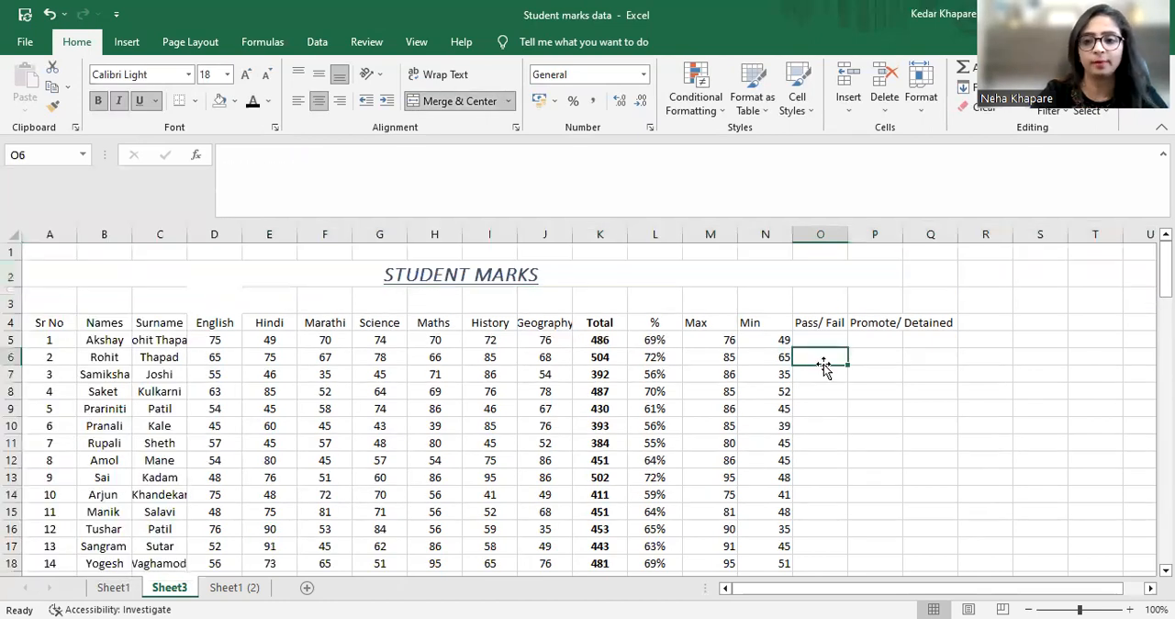
pyautogui.click(12, 250)
pyautogui.rightClick(13, 251)
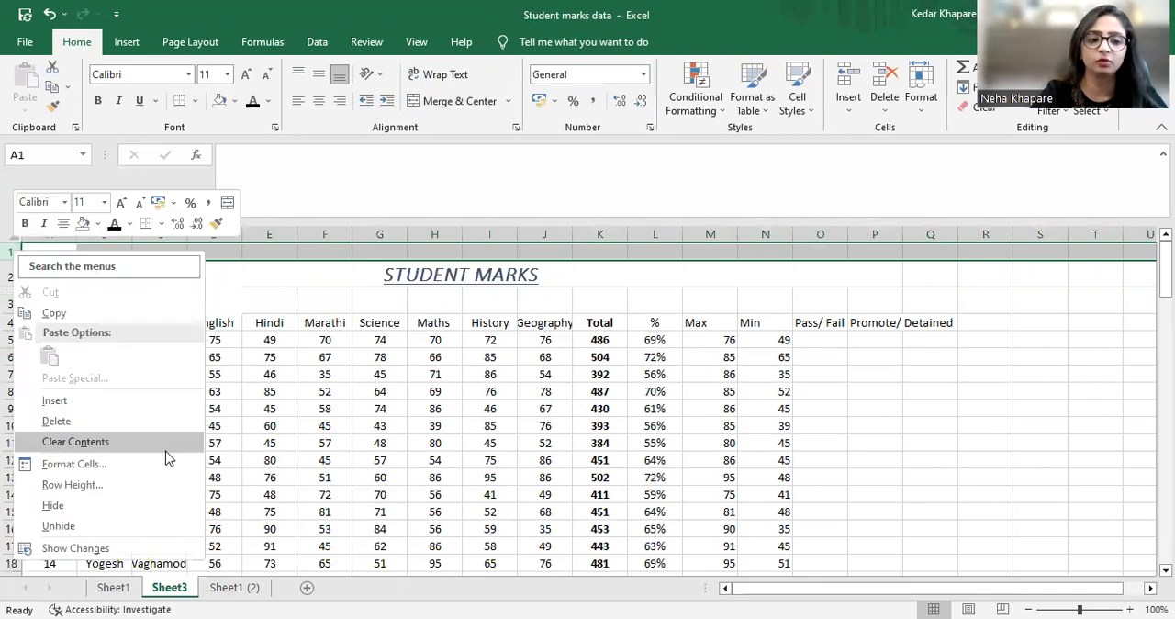
pyautogui.click(144, 424)
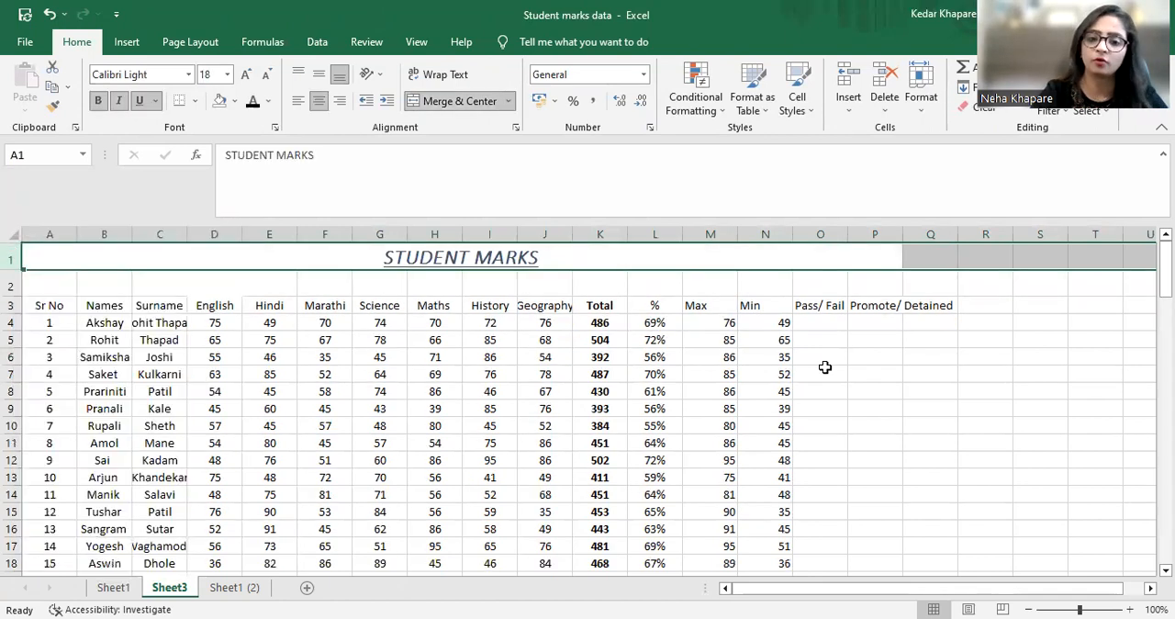
pyautogui.click(824, 371)
pyautogui.click(384, 258)
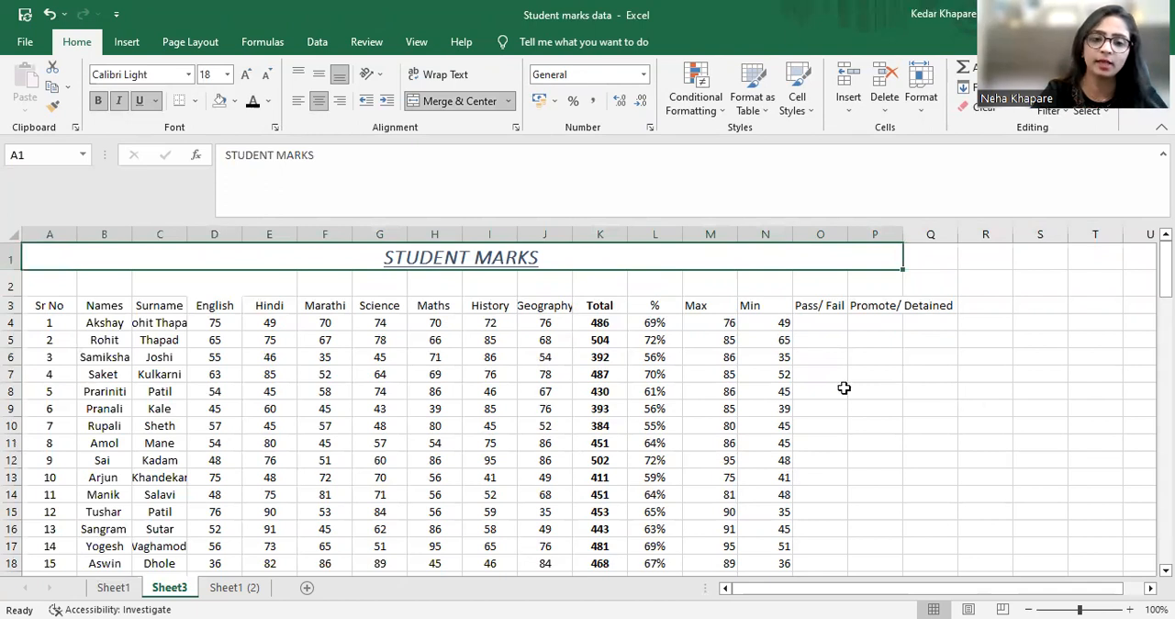
# Remove the extra first name from the first student's surname in cell C4, keeping only the surname
pyautogui.click(49, 306)
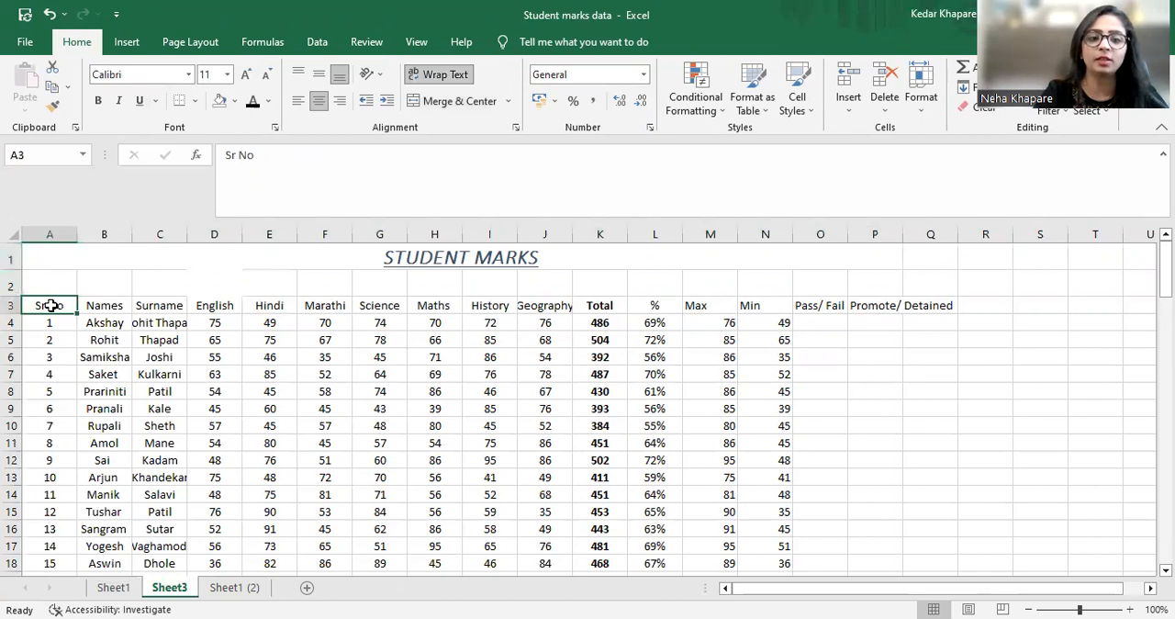
pyautogui.press('Right')
pyautogui.press('Down')
pyautogui.press('Down')
pyautogui.press('Right')
pyautogui.press('Up')
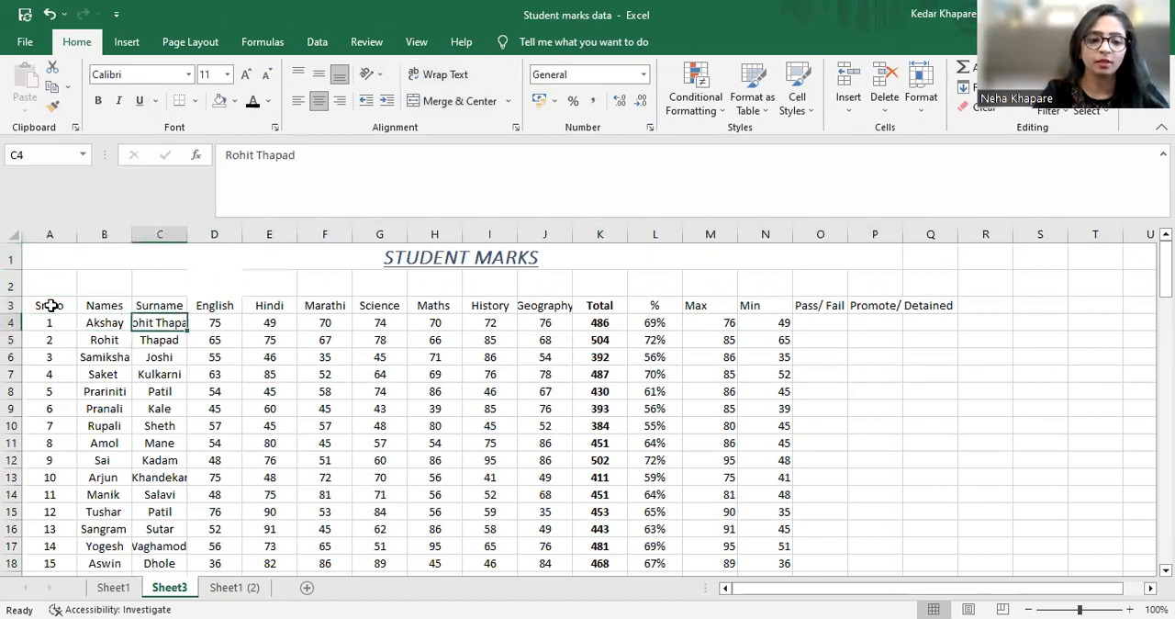
pyautogui.press('F2')
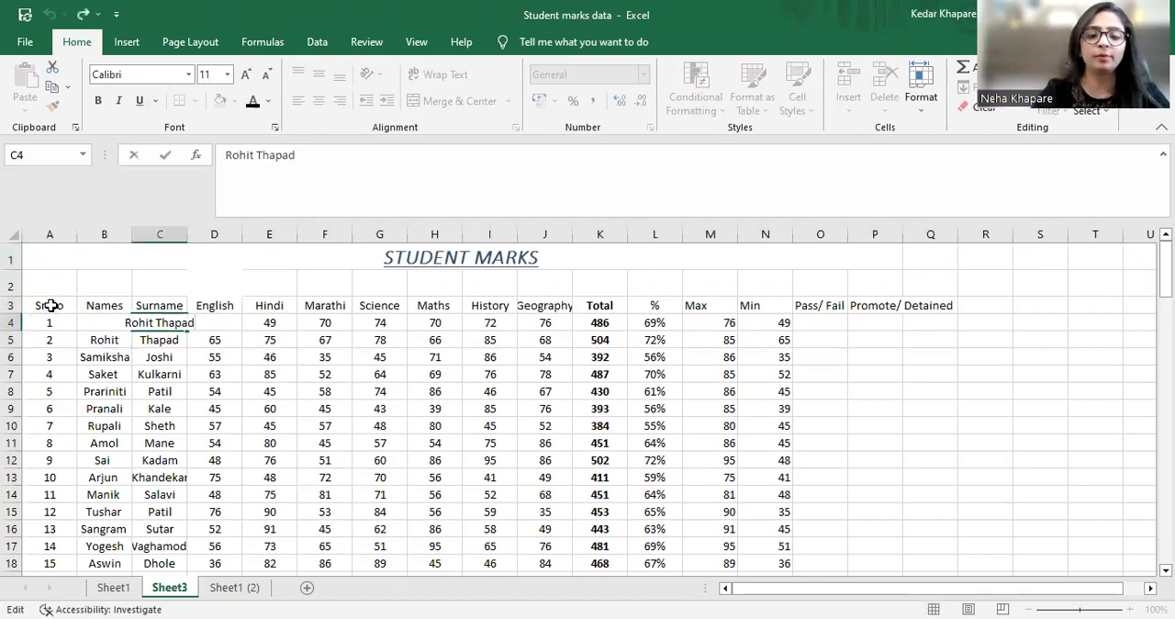
pyautogui.press('Left')
pyautogui.press('Left')
pyautogui.press('Left')
pyautogui.press('Left')
pyautogui.press('BackSpace')
pyautogui.press('BackSpace')
pyautogui.press('BackSpace')
pyautogui.press('BackSpace')
pyautogui.press('BackSpace')
pyautogui.press('BackSpace')
pyautogui.press('Return')
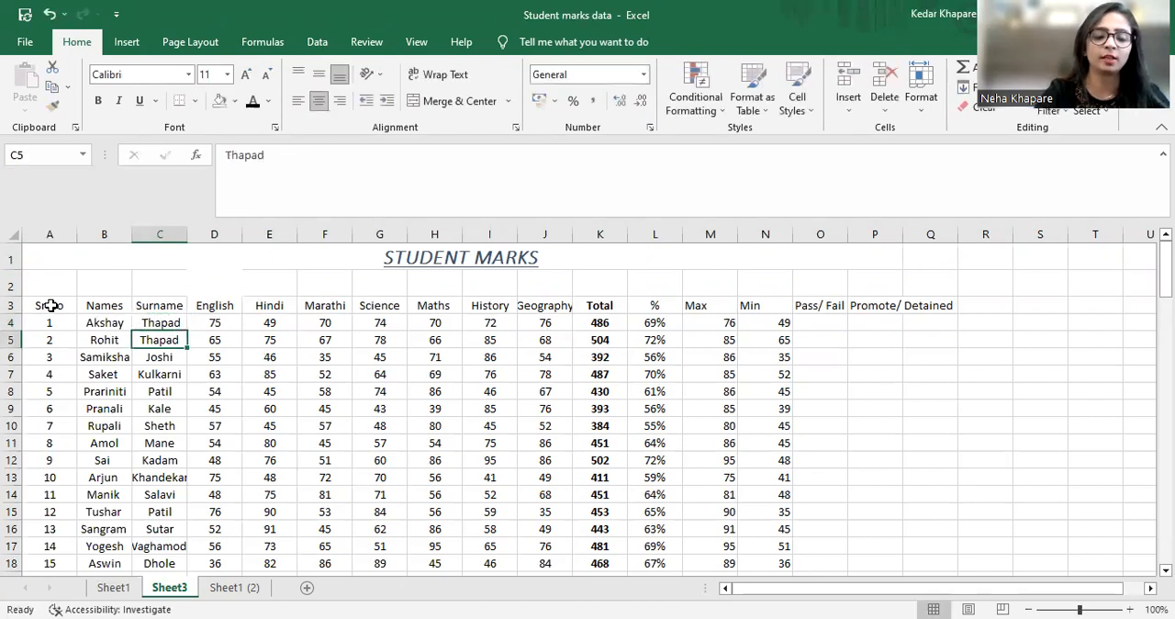
# Convert the range A3:P105 into a table, keeping row 3 as its headers
pyautogui.press('Up')
pyautogui.press('Up')
pyautogui.press('Left')
pyautogui.press('Left')
pyautogui.hotkey('shift', 'Right')
pyautogui.hotkey('shift', 'Right')
pyautogui.hotkey('shift', 'Right')
pyautogui.hotkey('shift', 'Right')
pyautogui.hotkey('shift', 'Right')
pyautogui.hotkey('shift', 'Right')
pyautogui.hotkey('shift', 'Right')
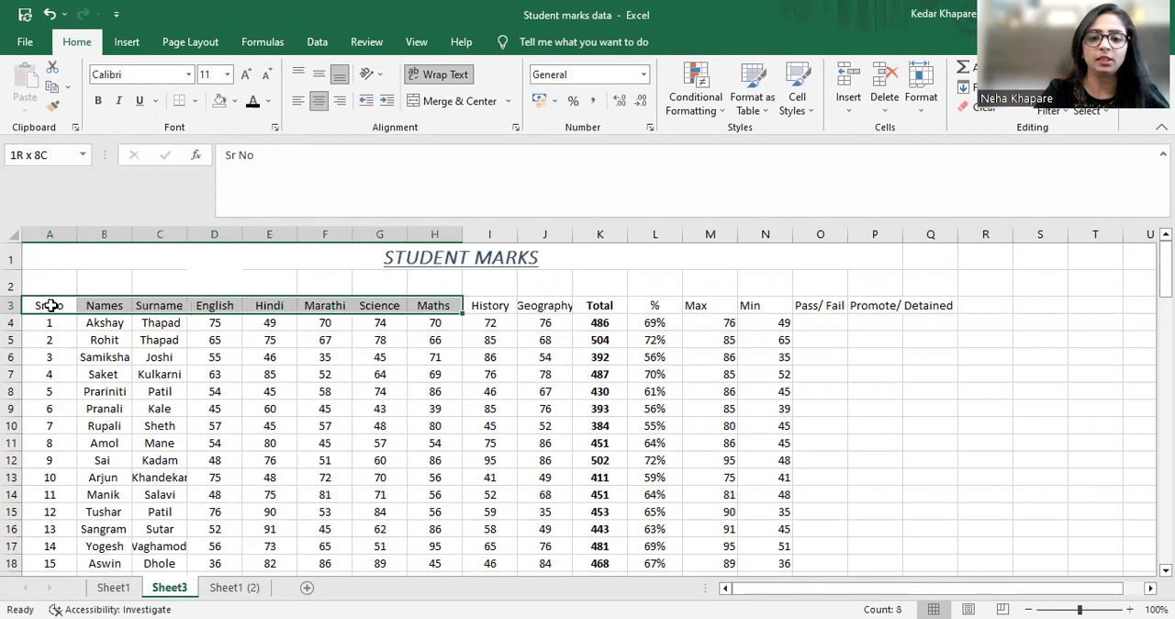
pyautogui.hotkey('shift', 'Right')
pyautogui.hotkey('shift', 'Right')
pyautogui.hotkey('shift', 'Right')
pyautogui.hotkey('shift', 'Right')
pyautogui.hotkey('shift', 'Right')
pyautogui.hotkey('shift', 'Right')
pyautogui.hotkey('shift', 'Right')
pyautogui.hotkey('shift', 'Right')
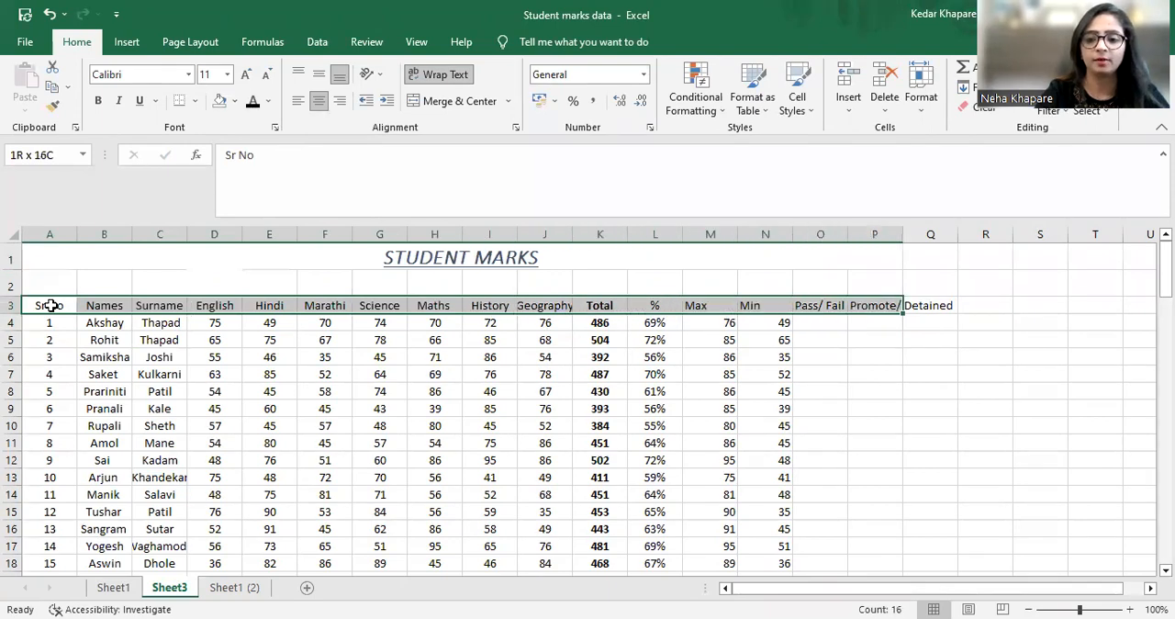
pyautogui.hotkey('shift', 'Down')
pyautogui.hotkey('shift', 'Down')
pyautogui.hotkey('shift', 'Down')
pyautogui.hotkey('shift', 'Down')
pyautogui.hotkey('shift', 'Down')
pyautogui.hotkey('shift', 'Down')
pyautogui.hotkey('shift', 'Down')
pyautogui.hotkey('shift', 'Down')
pyautogui.hotkey('shift', 'Down')
pyautogui.hotkey('shift', 'Down')
pyautogui.hotkey('shift', 'Down')
pyautogui.hotkey('shift', 'Down')
pyautogui.hotkey('shift', 'Down')
pyautogui.hotkey('shift', 'Down')
pyautogui.hotkey('shift', 'Down')
pyautogui.hotkey('shift', 'Down')
pyautogui.hotkey('shift', 'Down')
pyautogui.hotkey('shift', 'Down')
pyautogui.hotkey('shift', 'Down')
pyautogui.hotkey('shift', 'Down')
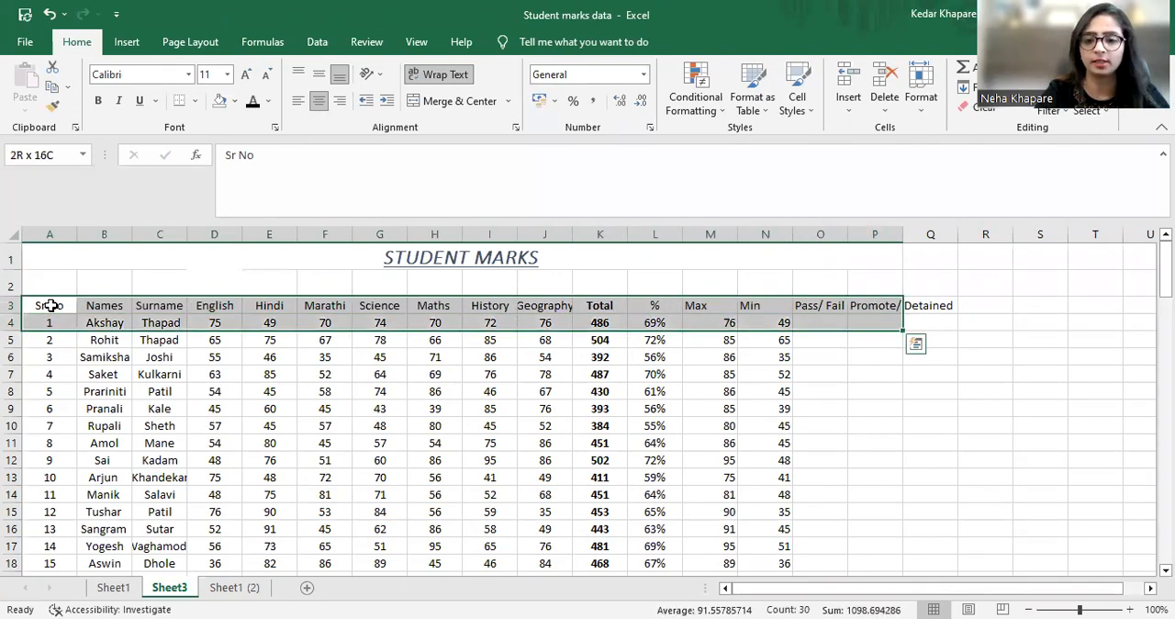
pyautogui.hotkey('shift', 'Down')
pyautogui.hotkey('shift', 'Down')
pyautogui.hotkey('shift', 'Down')
pyautogui.hotkey('shift', 'Down')
pyautogui.hotkey('shift', 'Down')
pyautogui.hotkey('shift', 'Down')
pyautogui.hotkey('shift', 'Down')
pyautogui.hotkey('shift', 'Down')
pyautogui.hotkey('shift', 'Down')
pyautogui.hotkey('shift', 'Down')
pyautogui.hotkey('shift', 'Down')
pyautogui.hotkey('shift', 'Down')
pyautogui.hotkey('shift', 'Down')
pyautogui.hotkey('shift', 'Down')
pyautogui.hotkey('shift', 'Down')
pyautogui.hotkey('shift', 'Down')
pyautogui.hotkey('shift', 'Down')
pyautogui.hotkey('shift', 'Down')
pyautogui.hotkey('shift', 'Down')
pyautogui.hotkey('shift', 'Down')
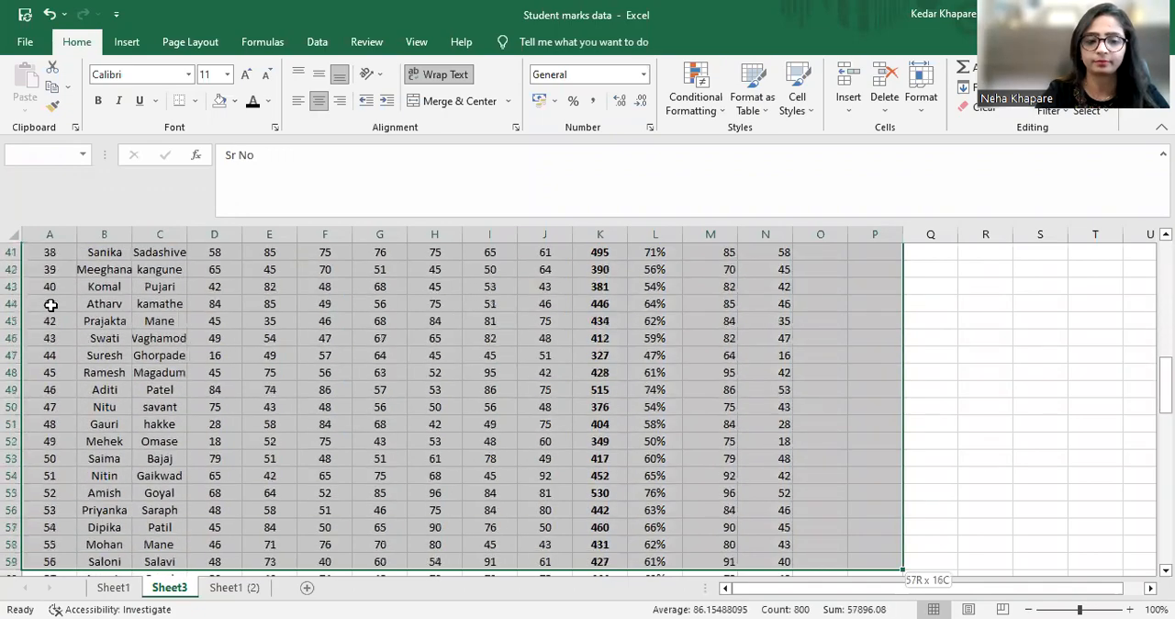
pyautogui.hotkey('shift', 'Down')
pyautogui.hotkey('shift', 'Down')
pyautogui.hotkey('shift', 'Down')
pyautogui.hotkey('shift', 'Down')
pyautogui.hotkey('shift', 'Down')
pyautogui.hotkey('shift', 'Down')
pyautogui.hotkey('shift', 'Down')
pyautogui.hotkey('shift', 'Down')
pyautogui.hotkey('shift', 'Down')
pyautogui.hotkey('shift', 'Down')
pyautogui.hotkey('shift', 'Down')
pyautogui.hotkey('shift', 'Down')
pyautogui.hotkey('shift', 'Down')
pyautogui.hotkey('shift', 'Down')
pyautogui.hotkey('shift', 'Down')
pyautogui.hotkey('shift', 'Down')
pyautogui.hotkey('shift', 'Down')
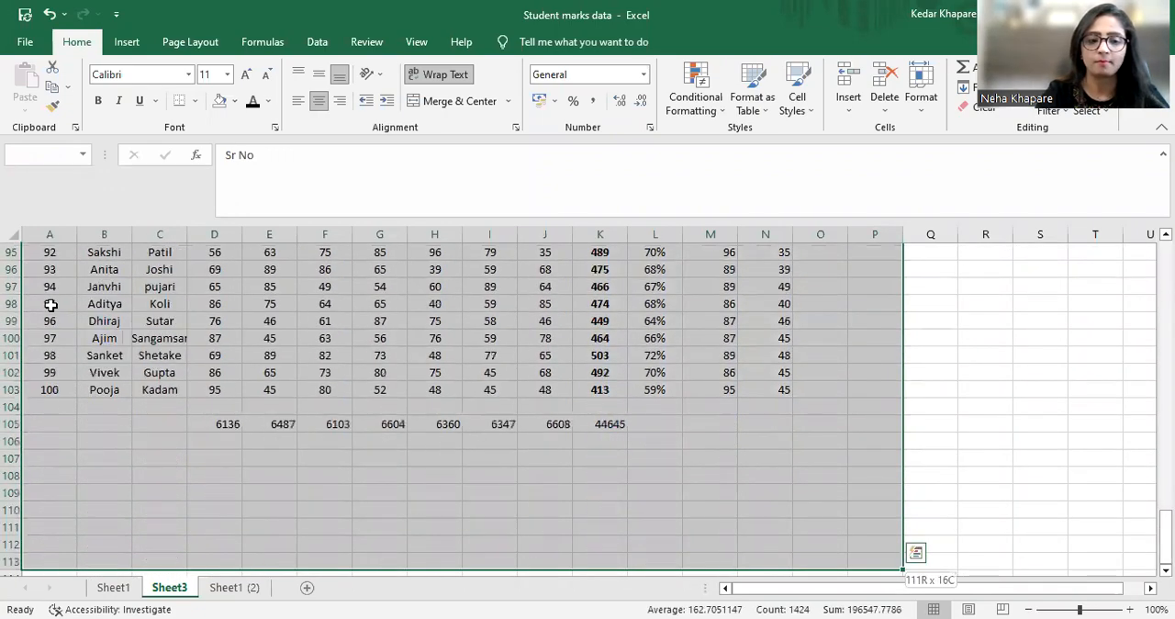
pyautogui.hotkey('shift', 'Up')
pyautogui.hotkey('shift', 'Up')
pyautogui.hotkey('shift', 'Up')
pyautogui.hotkey('shift', 'Up')
pyautogui.hotkey('shift', 'Up')
pyautogui.hotkey('shift', 'Up')
pyautogui.hotkey('shift', 'Up')
pyautogui.hotkey('shift', 'Up')
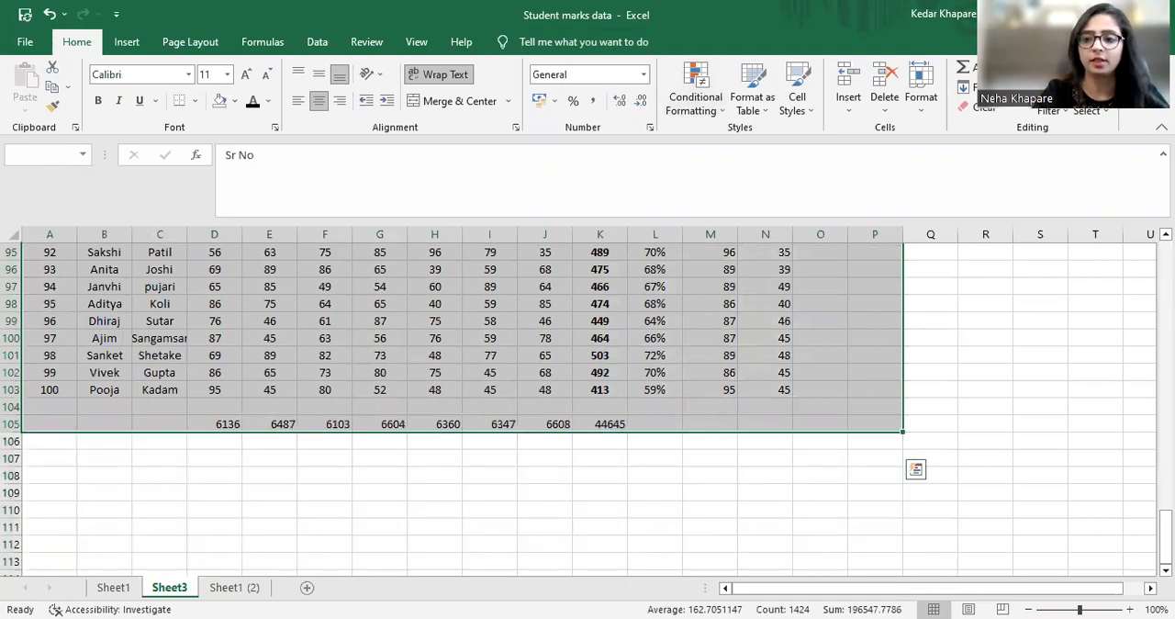
pyautogui.scroll(20, 588, 404)
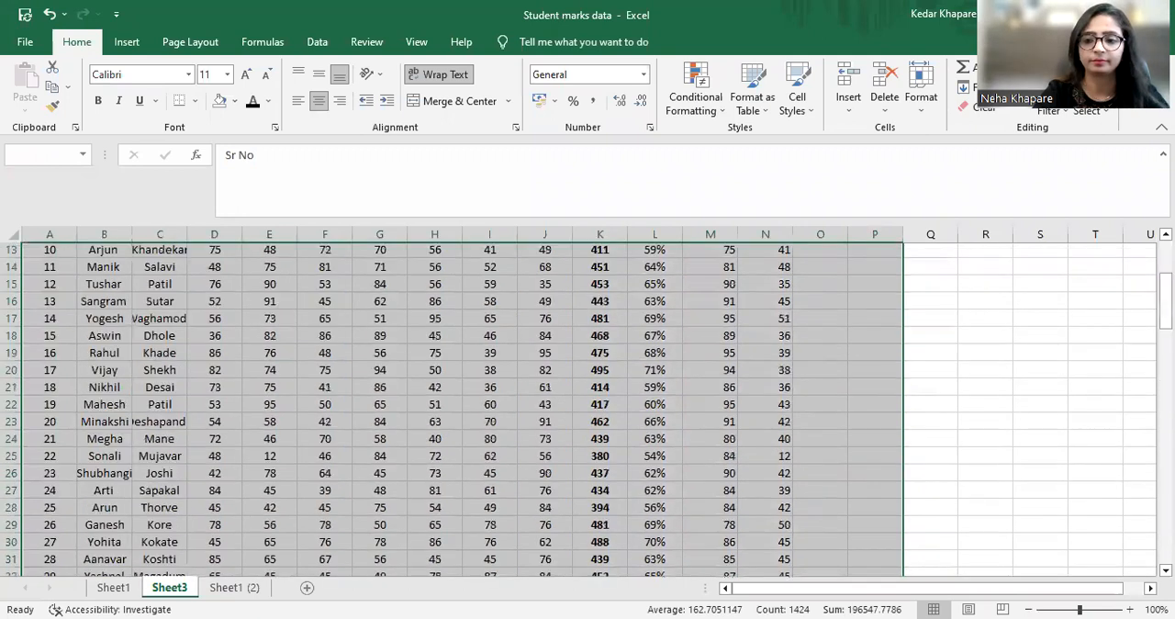
pyautogui.scroll(4, 889, 315)
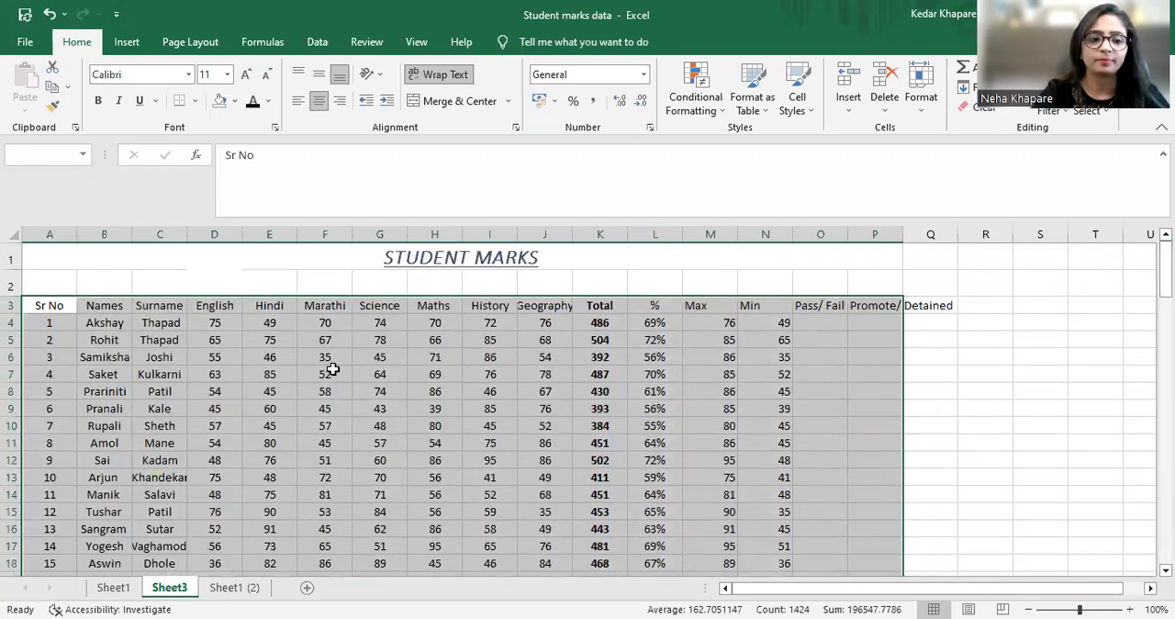
pyautogui.click(129, 42)
pyautogui.click(149, 87)
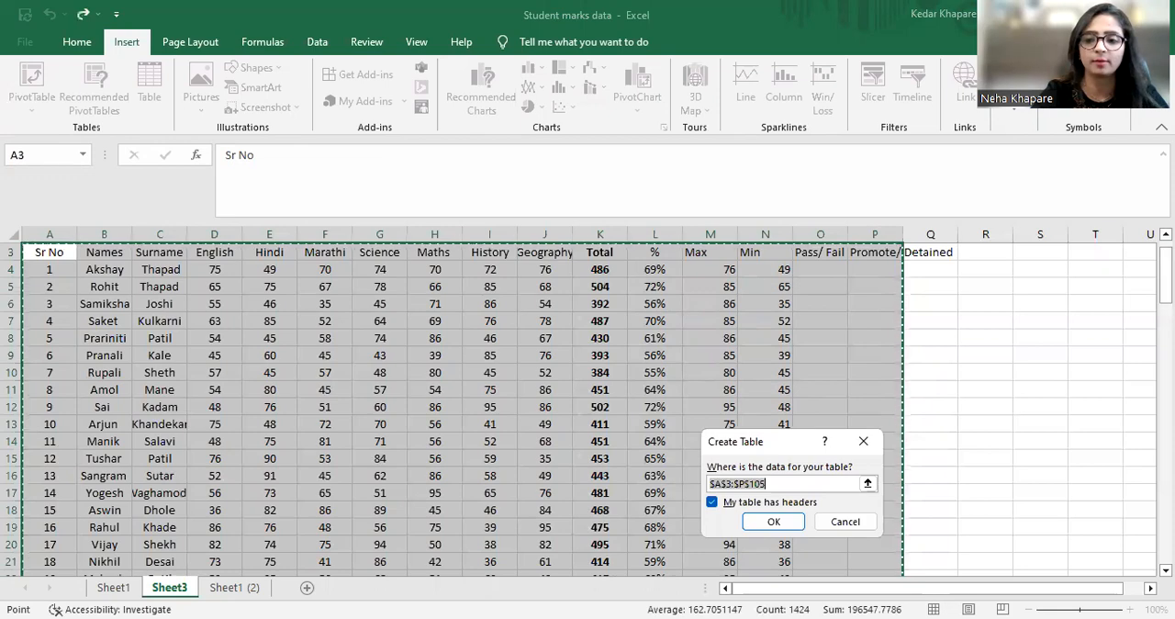
pyautogui.scroll(-6, 459, 404)
pyautogui.moveTo(1165, 331); pyautogui.dragTo(1165, 516)
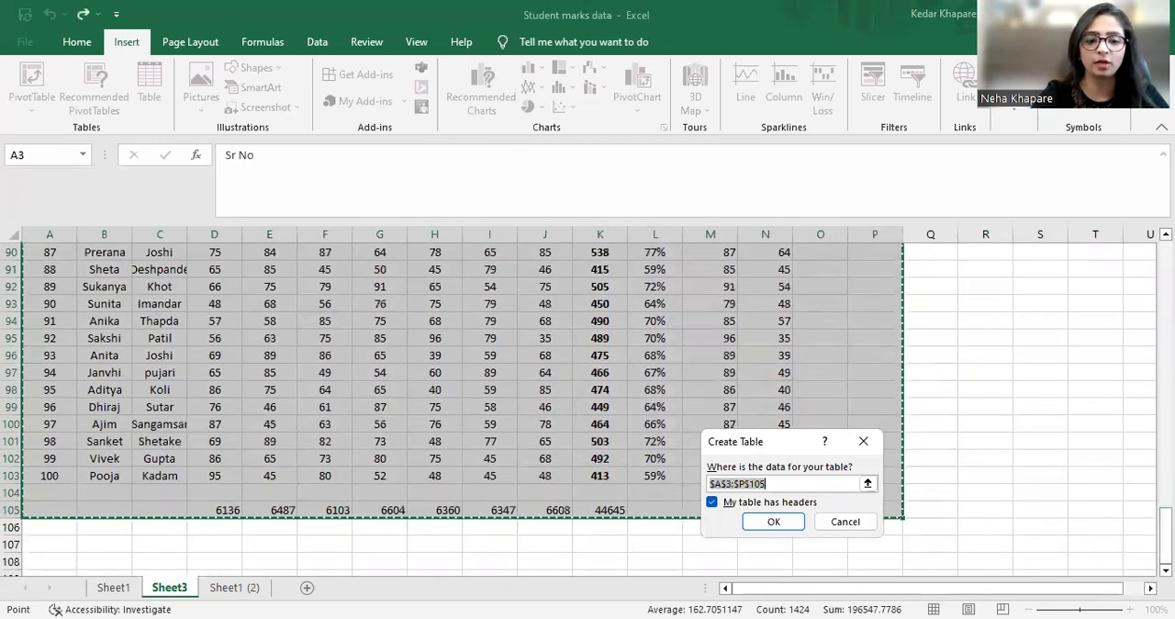
pyautogui.click(782, 521)
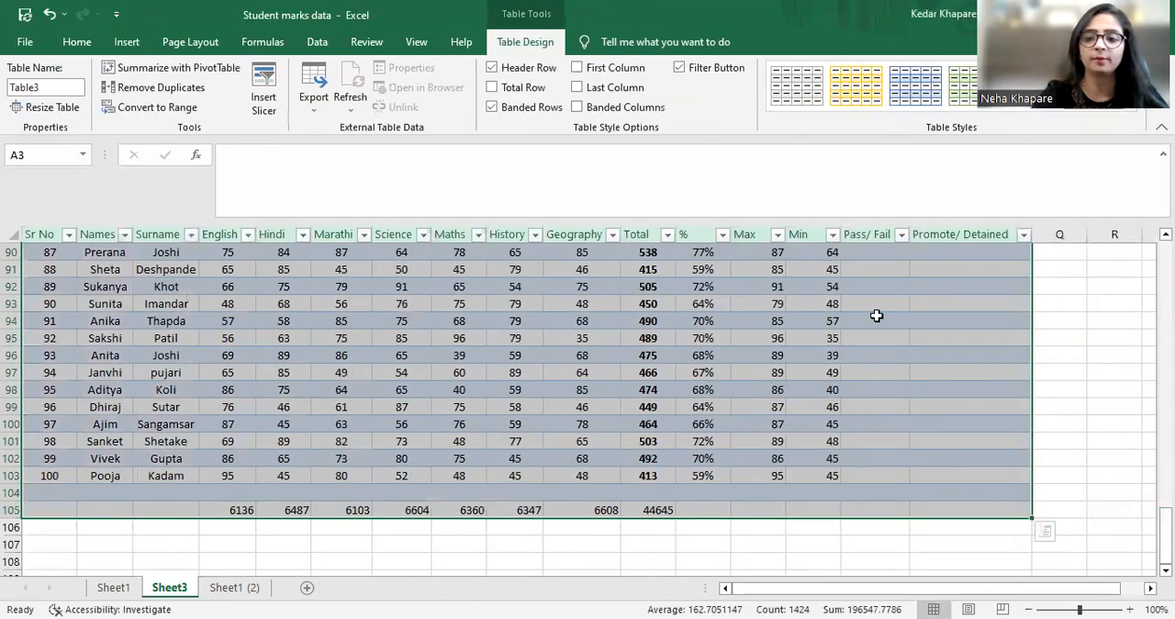
# Apply the medium table style with a black header, grey banded rows and full gridlines to the student marks table
pyautogui.moveTo(1166, 535); pyautogui.dragTo(1166, 266)
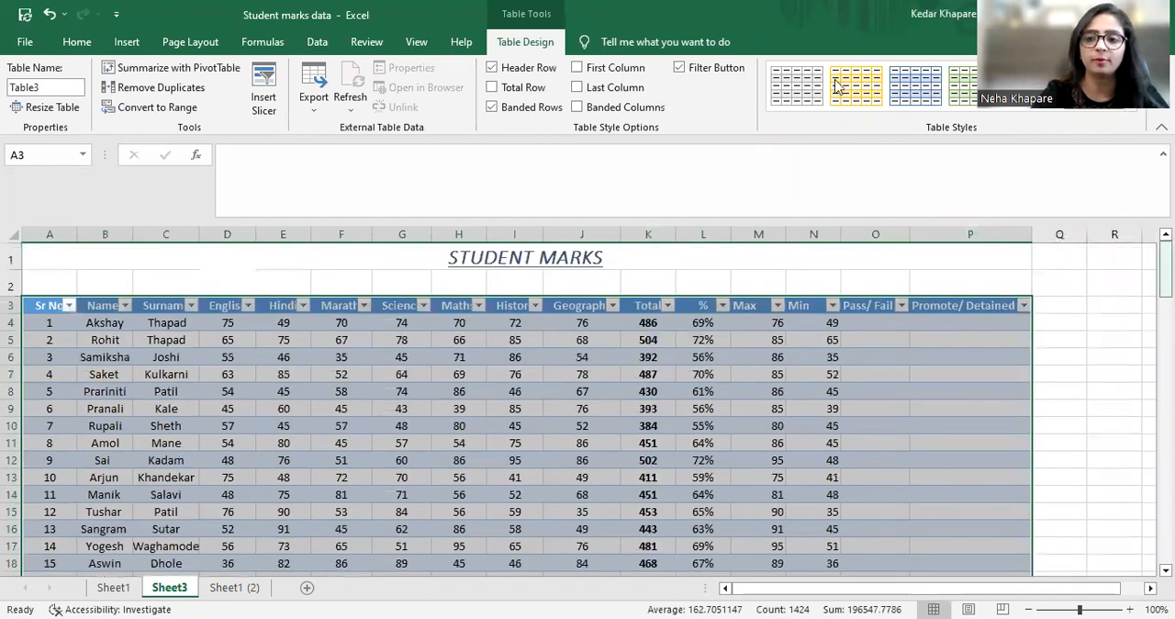
pyautogui.click(1130, 112)
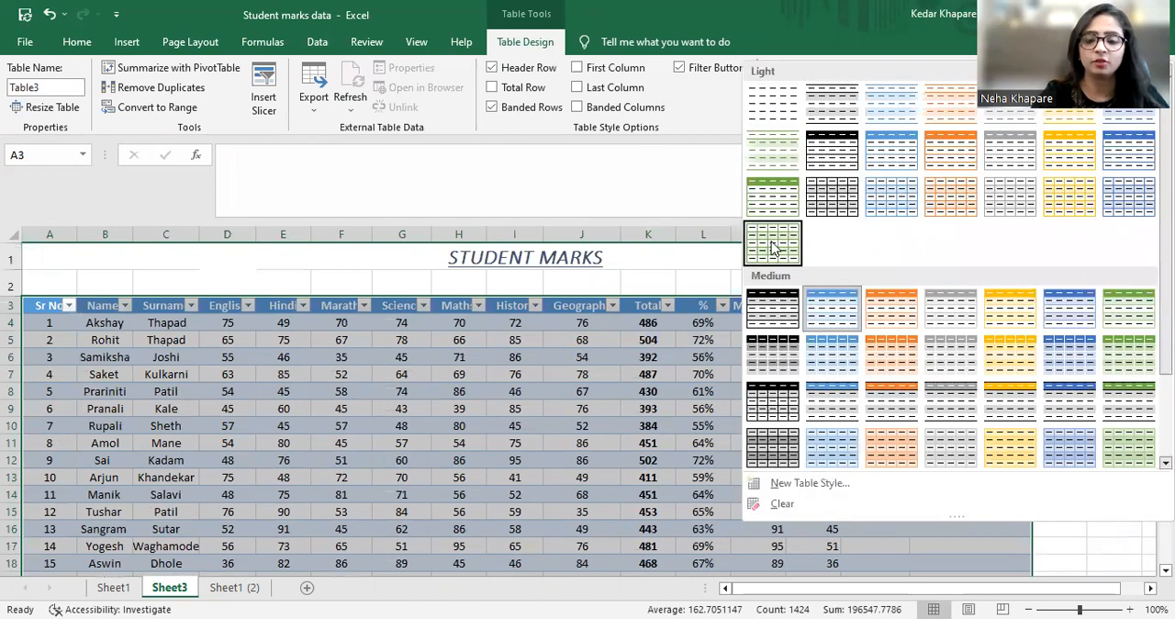
pyautogui.click(778, 312)
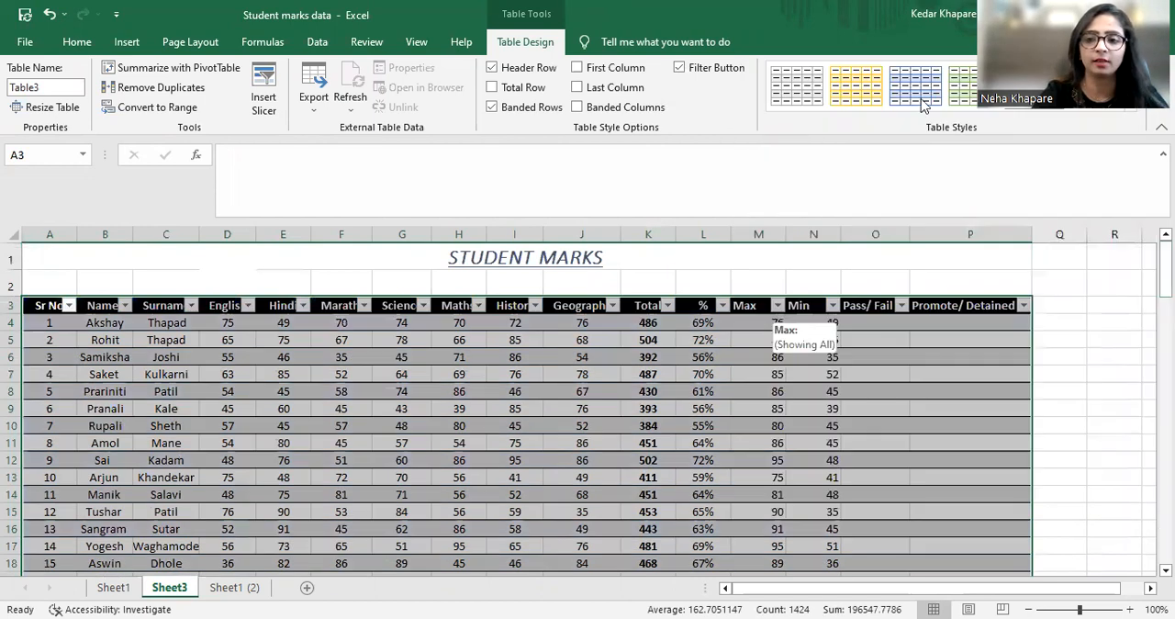
pyautogui.click(1131, 111)
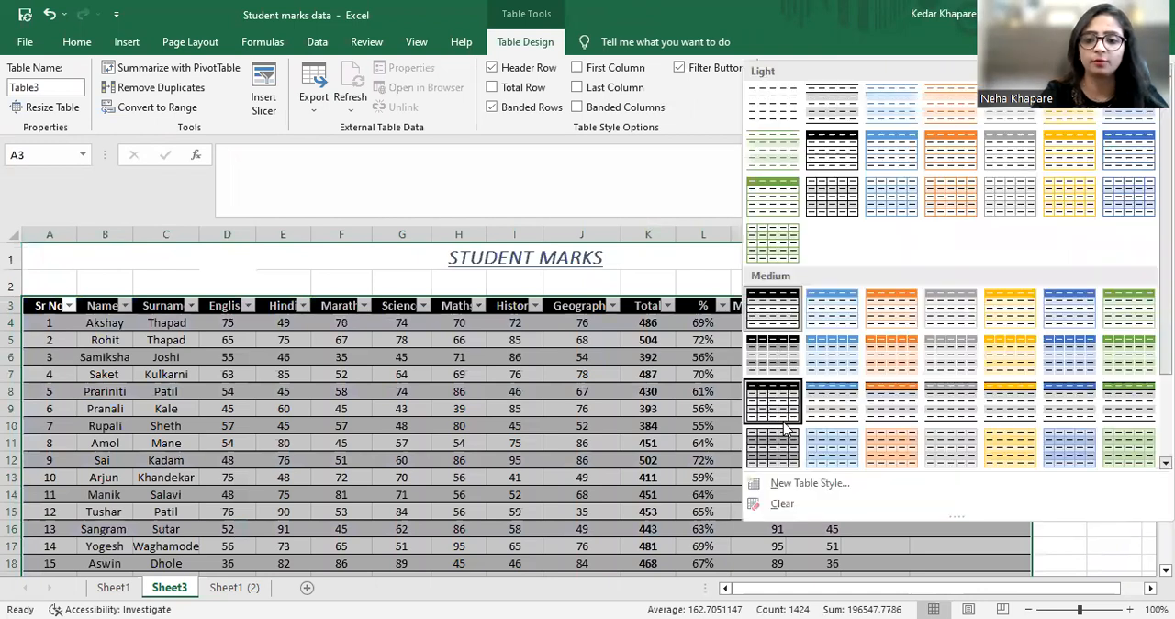
pyautogui.click(587, 505)
pyautogui.click(587, 505)
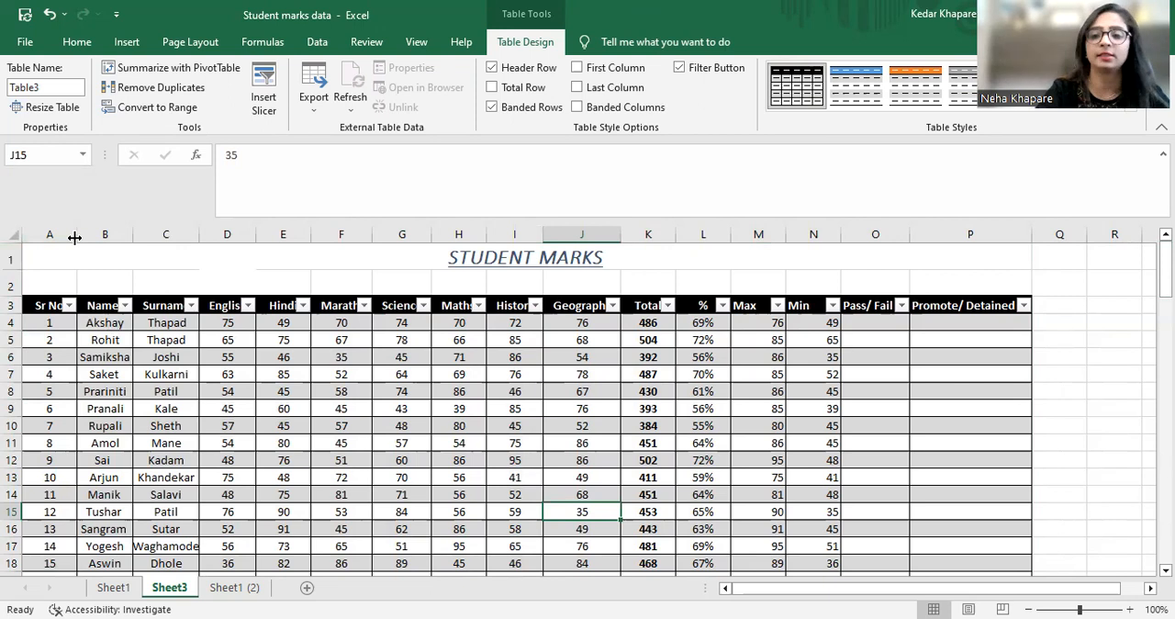
# Narrow the Sr No column to about half its width
pyautogui.moveTo(75, 238)
pyautogui.mouseDown()
pyautogui.moveTo(58, 243)
pyautogui.moveTo(75, 243)
pyautogui.mouseUp()
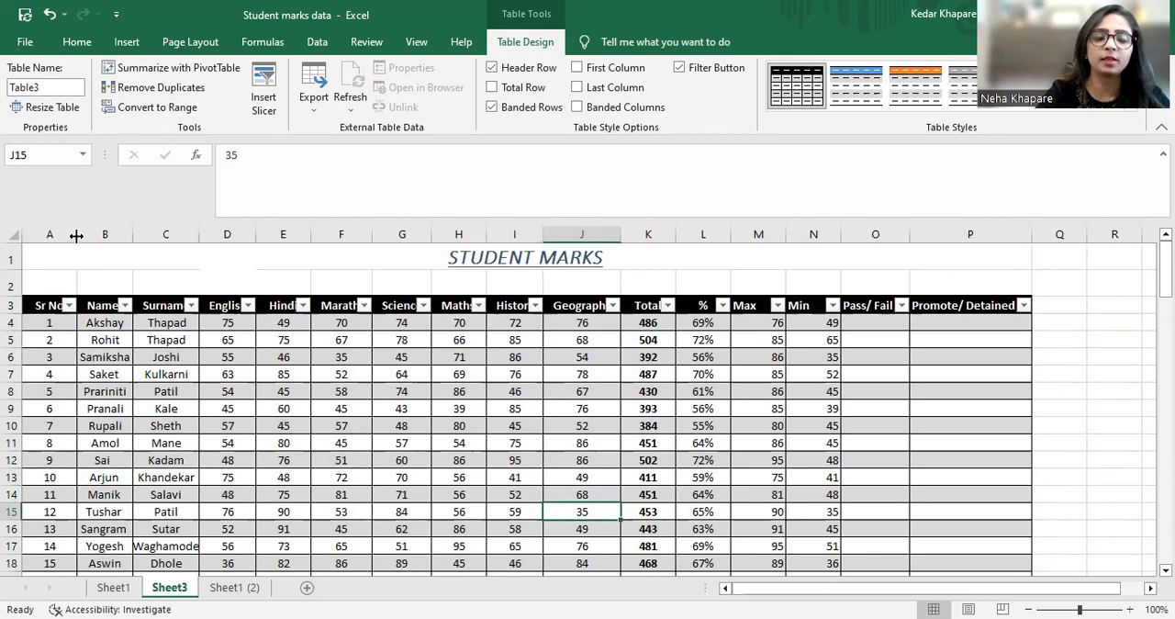
pyautogui.moveTo(77, 236); pyautogui.dragTo(49, 241)
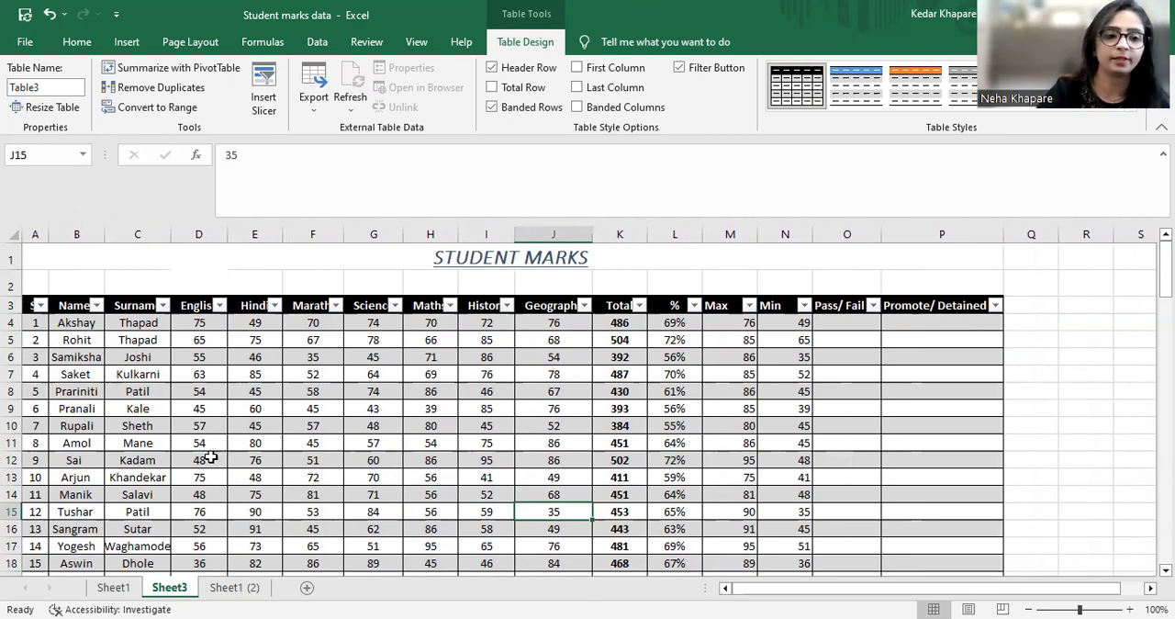
# Turn off text wrapping for the Sr No header in cell A3
pyautogui.click(30, 304)
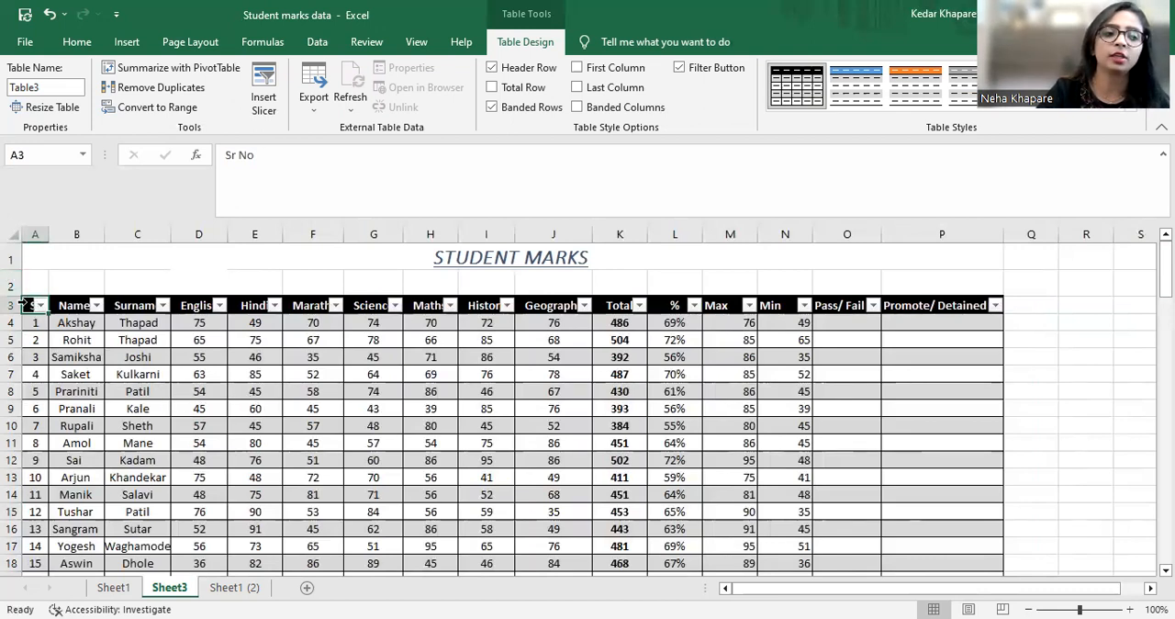
pyautogui.click(78, 41)
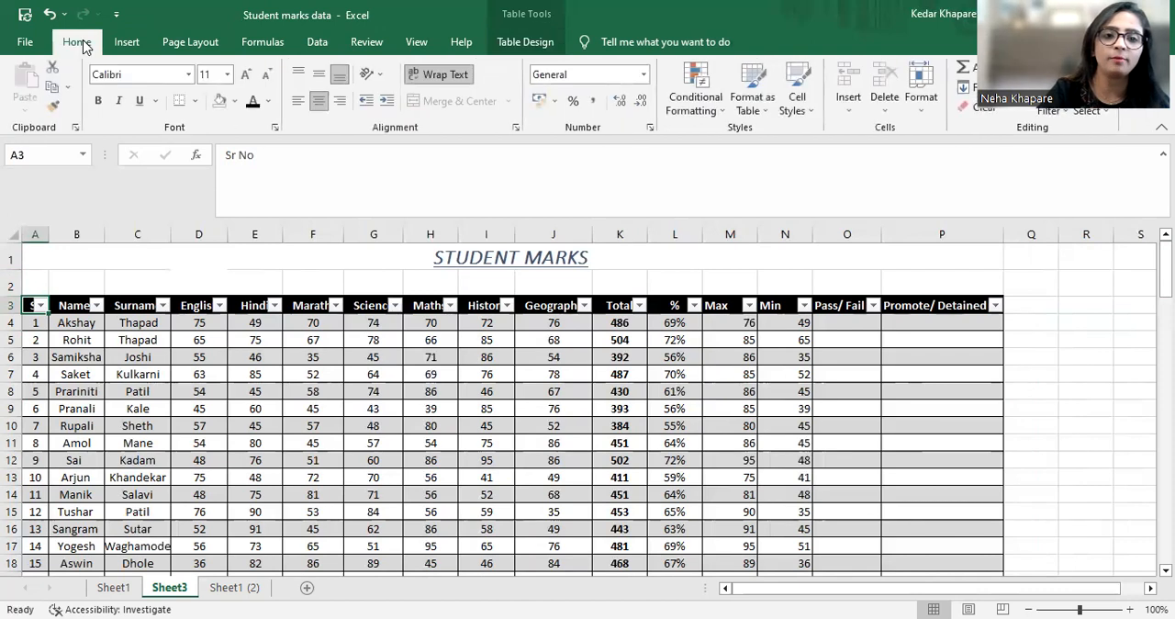
pyautogui.click(459, 83)
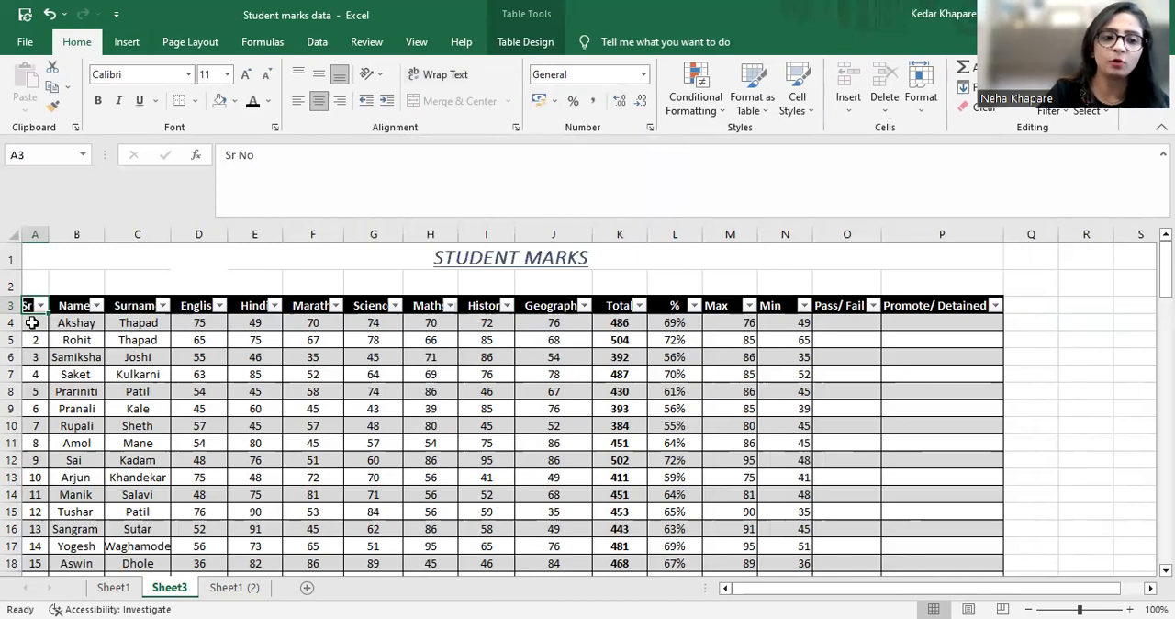
# Remove the filter buttons from the table's header row
pyautogui.click(317, 42)
pyautogui.click(440, 87)
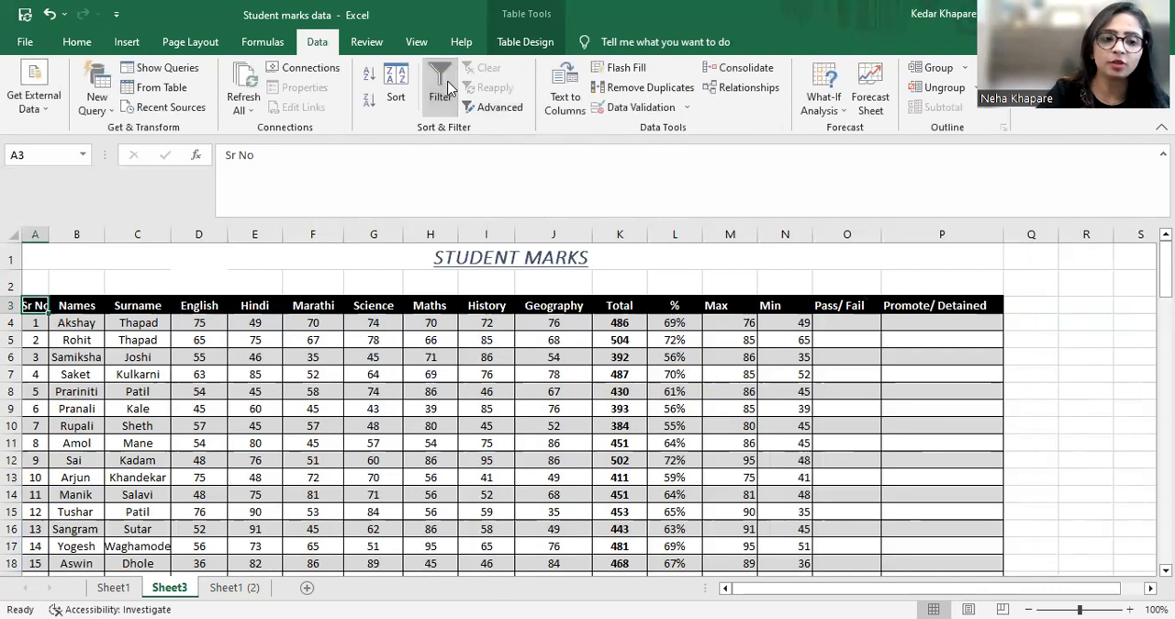
pyautogui.click(374, 460)
# Wrap the Sr No header text in cell A3 so it fits the narrow column
pyautogui.click(27, 309)
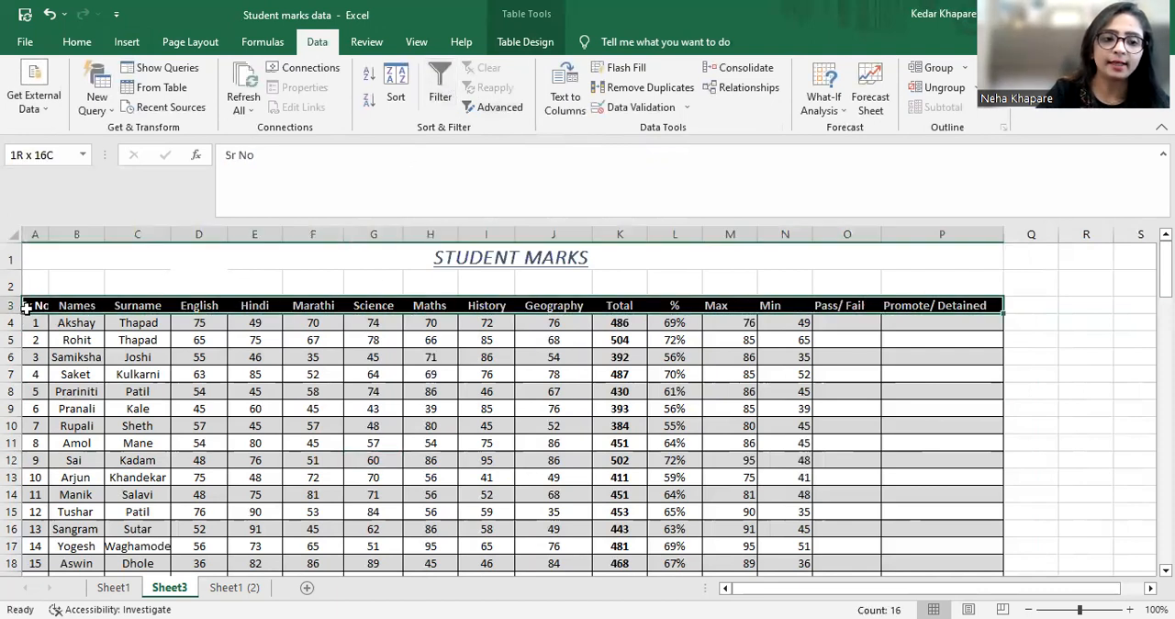
pyautogui.click(30, 308)
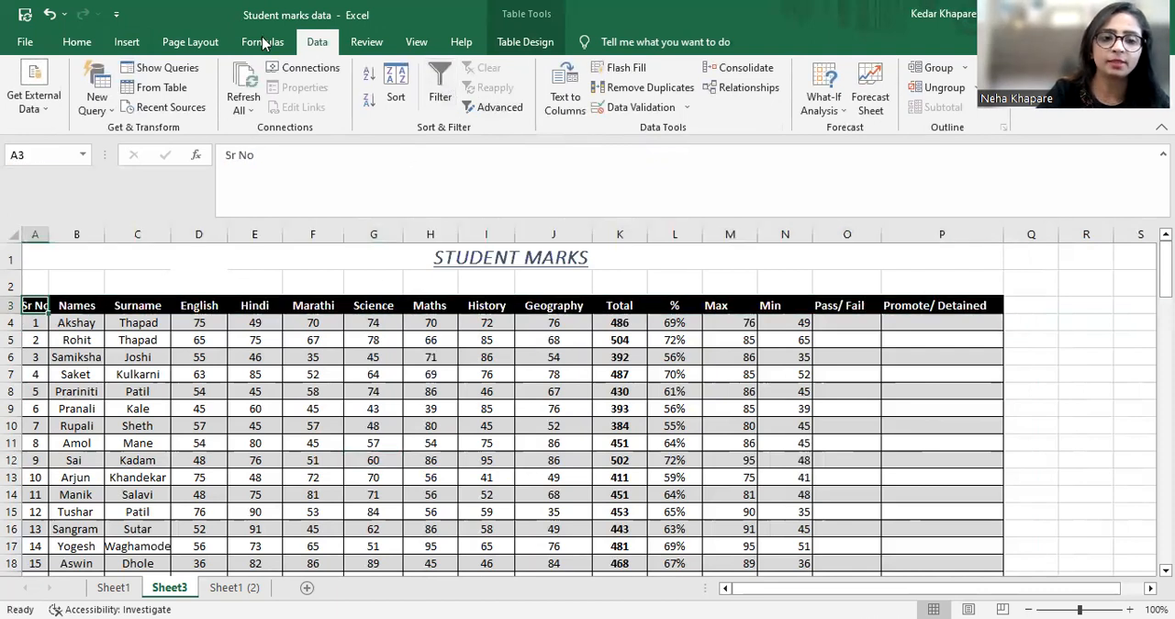
pyautogui.click(77, 43)
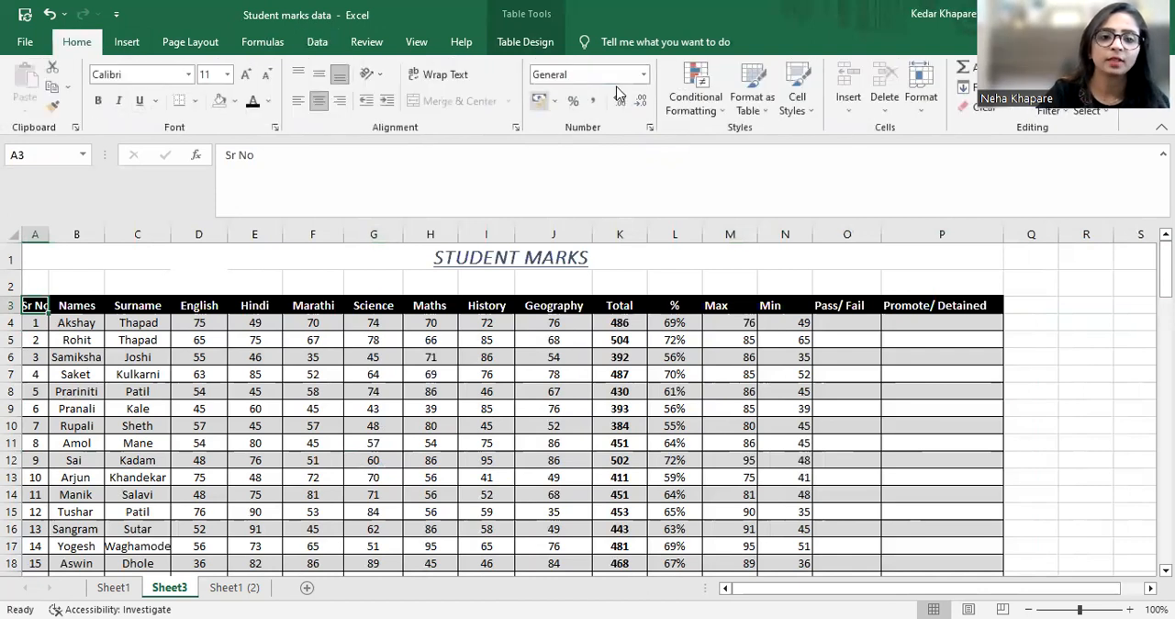
pyautogui.click(460, 76)
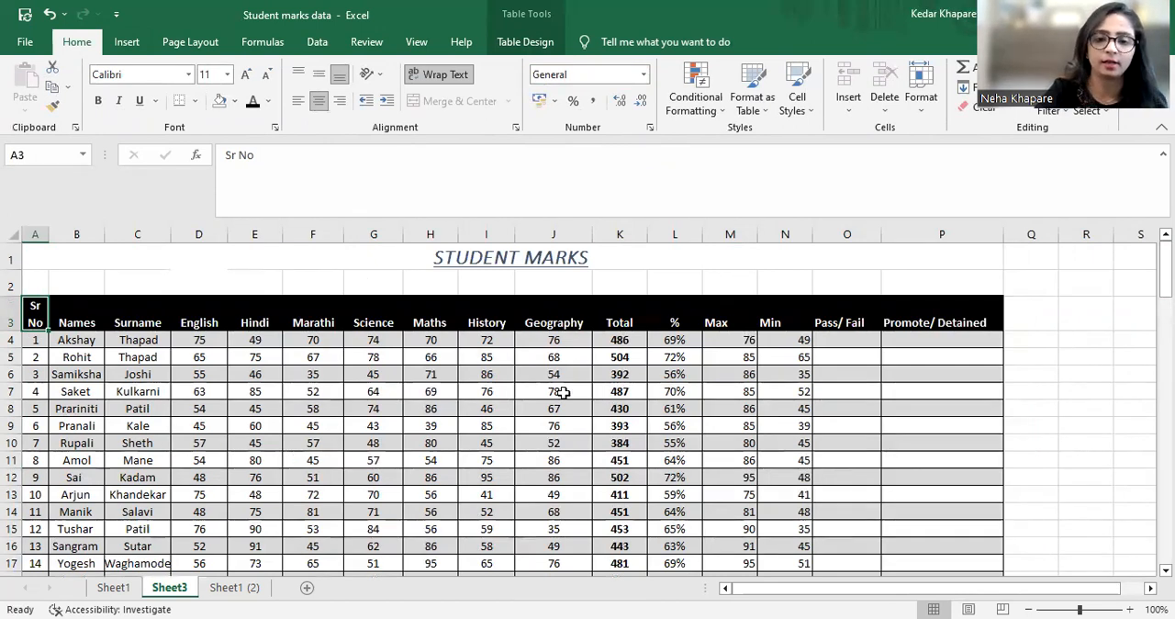
# Left-align the Sr No, Names and Surname columns in the range A3:C105
pyautogui.click(613, 473)
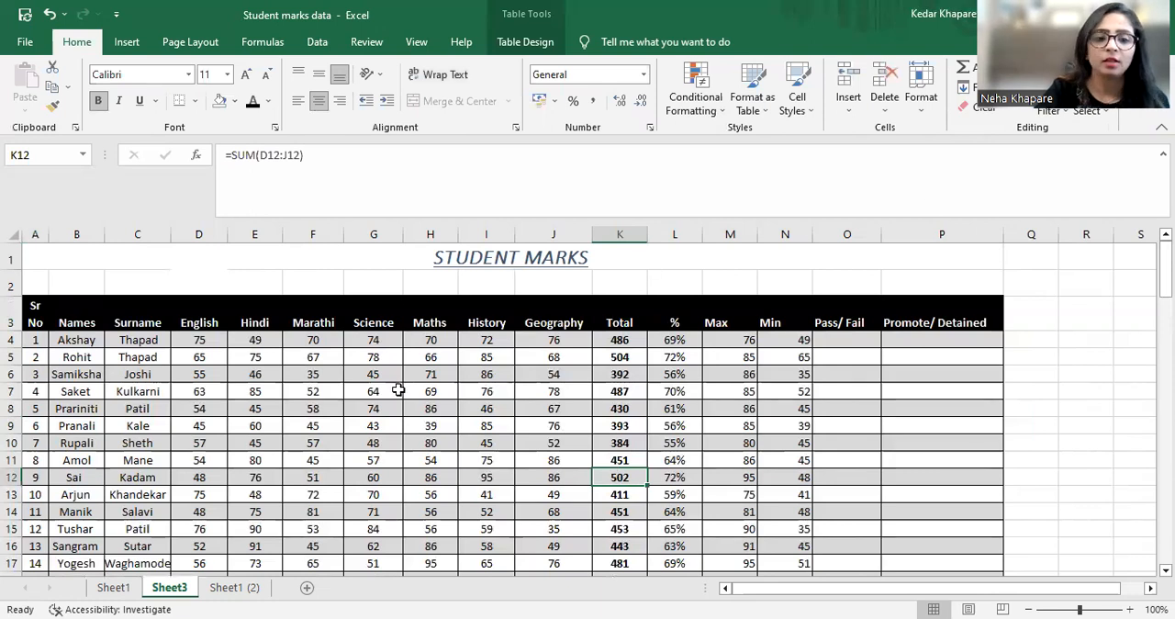
pyautogui.click(35, 408)
pyautogui.click(28, 314)
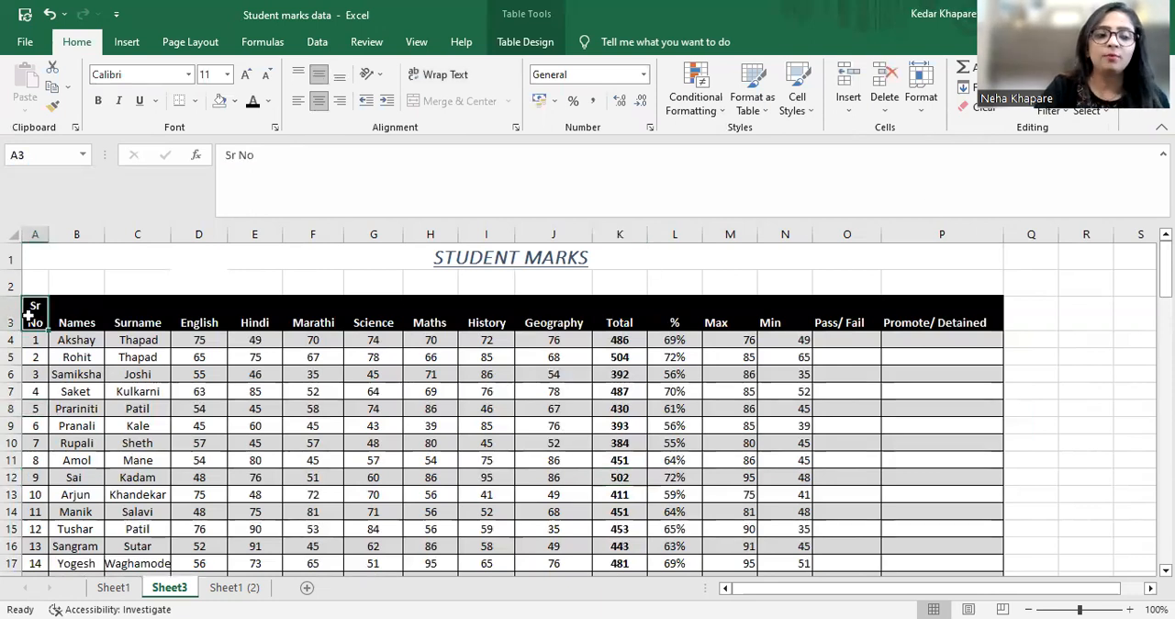
pyautogui.hotkey('shift', 'Right')
pyautogui.hotkey('shift', 'Right')
pyautogui.hotkey('shift', 'Right')
pyautogui.hotkey('shift', 'Right')
pyautogui.hotkey('shift', 'Right')
pyautogui.hotkey('shift', 'Right')
pyautogui.hotkey('shift', 'Right')
pyautogui.hotkey('shift', 'Right')
pyautogui.hotkey('shift', 'Right')
pyautogui.hotkey('shift', 'Right')
pyautogui.hotkey('shift', 'Right')
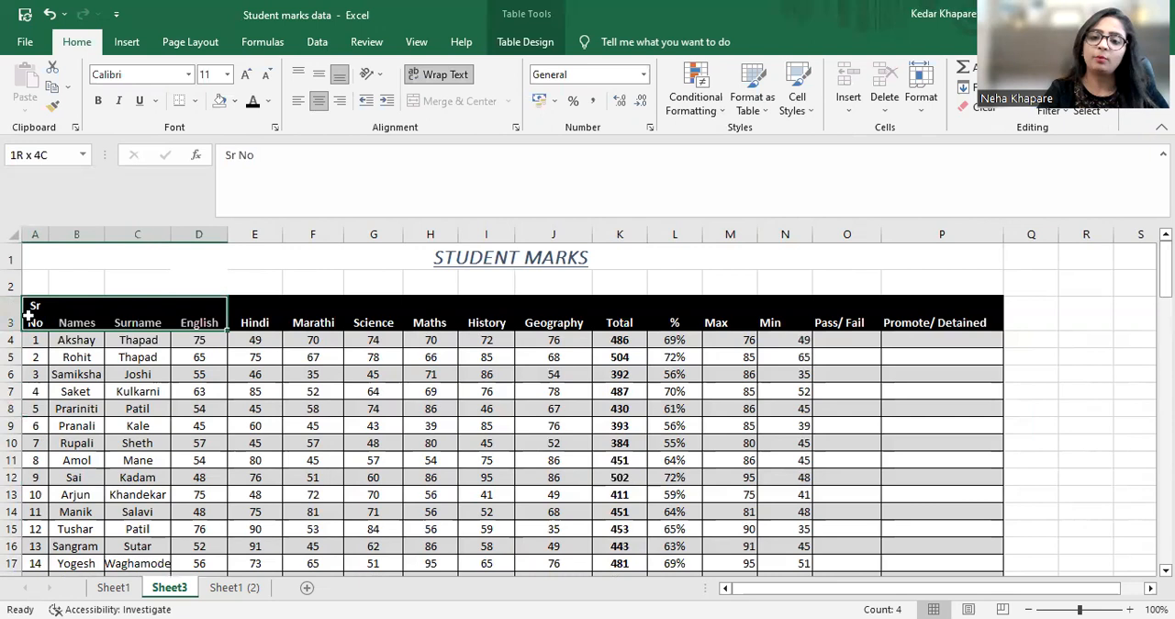
pyautogui.hotkey('shift', 'Left')
pyautogui.hotkey('shift', 'Left')
pyautogui.hotkey('shift', 'Left')
pyautogui.hotkey('shift', 'Left')
pyautogui.hotkey('shift', 'Left')
pyautogui.hotkey('shift', 'Left')
pyautogui.hotkey('shift', 'Left')
pyautogui.hotkey('shift', 'Left')
pyautogui.hotkey('shift', 'Left')
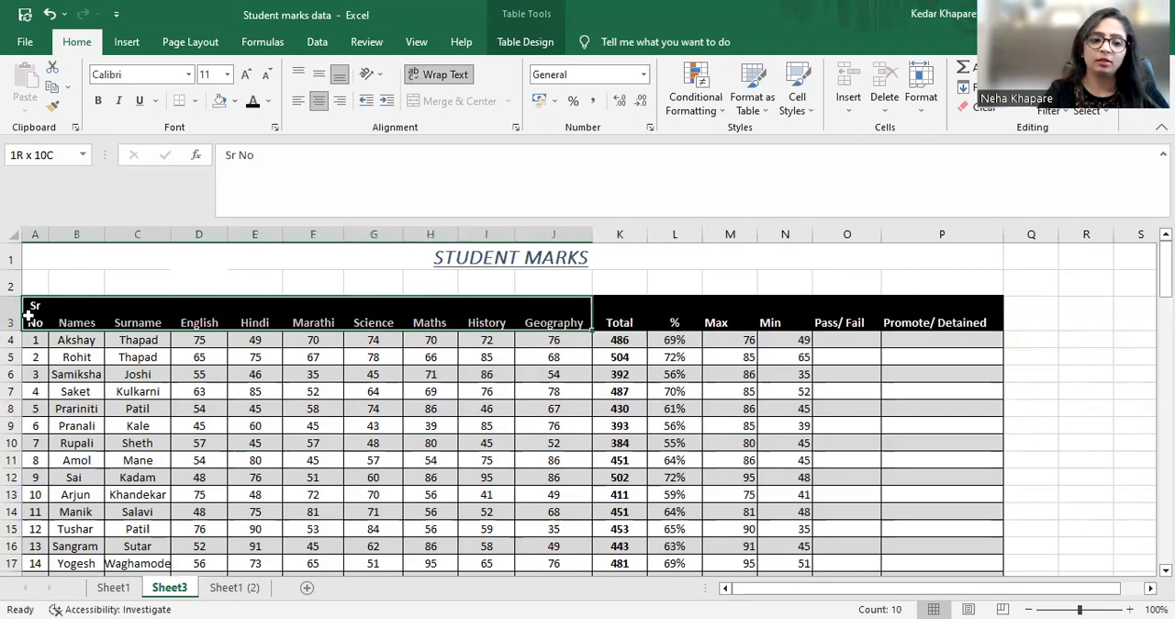
pyautogui.hotkey('shift', 'Down')
pyautogui.hotkey('shift', 'Down')
pyautogui.hotkey('shift', 'Down')
pyautogui.hotkey('shift', 'Down')
pyautogui.hotkey('shift', 'Down')
pyautogui.hotkey('shift', 'Down')
pyautogui.hotkey('shift', 'Down')
pyautogui.hotkey('shift', 'Down')
pyautogui.hotkey('shift', 'Down')
pyautogui.hotkey('shift', 'Down')
pyautogui.hotkey('shift', 'Down')
pyautogui.hotkey('shift', 'Down')
pyautogui.hotkey('shift', 'Down')
pyautogui.hotkey('shift', 'Down')
pyautogui.hotkey('shift', 'Down')
pyautogui.hotkey('shift', 'Down')
pyautogui.hotkey('shift', 'Down')
pyautogui.hotkey('shift', 'Down')
pyautogui.hotkey('shift', 'Down')
pyautogui.hotkey('shift', 'Down')
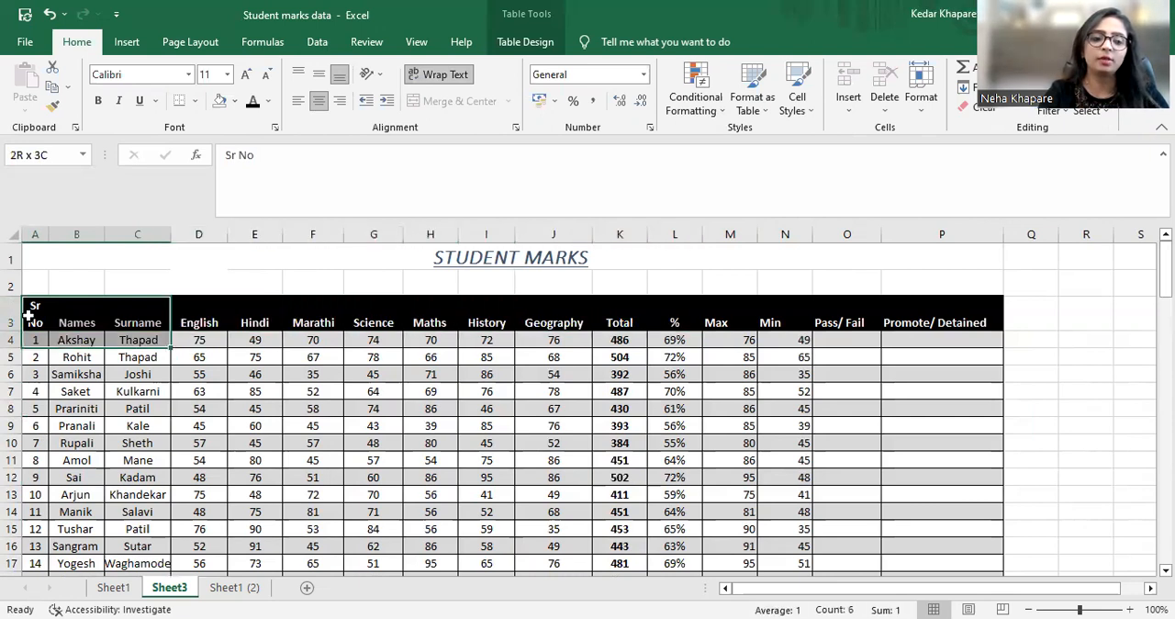
pyautogui.hotkey('shift', 'Down')
pyautogui.hotkey('shift', 'Down')
pyautogui.hotkey('shift', 'Down')
pyautogui.hotkey('shift', 'Down')
pyautogui.hotkey('shift', 'Down')
pyautogui.hotkey('shift', 'Down')
pyautogui.hotkey('shift', 'Down')
pyautogui.hotkey('shift', 'Down')
pyautogui.hotkey('shift', 'Down')
pyautogui.hotkey('shift', 'Down')
pyautogui.hotkey('shift', 'Down')
pyautogui.hotkey('shift', 'Down')
pyautogui.hotkey('shift', 'Down')
pyautogui.hotkey('shift', 'Down')
pyautogui.hotkey('shift', 'Down')
pyautogui.hotkey('shift', 'Down')
pyautogui.hotkey('shift', 'Down')
pyautogui.hotkey('shift', 'Down')
pyautogui.hotkey('shift', 'Down')
pyautogui.hotkey('shift', 'Down')
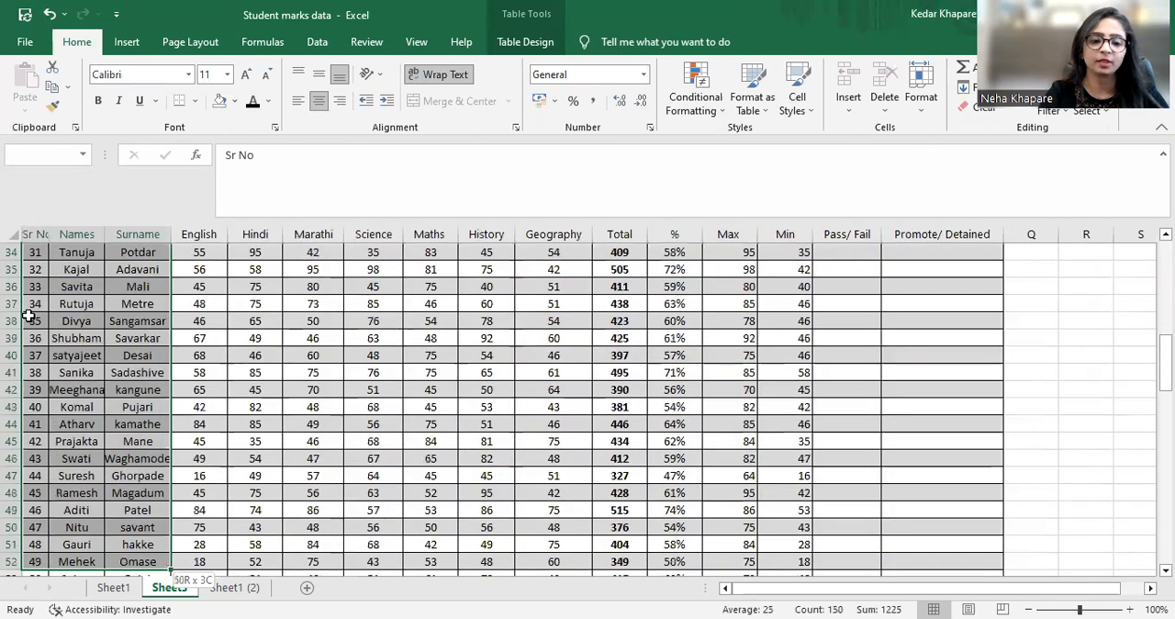
pyautogui.hotkey('shift', 'Down')
pyautogui.hotkey('shift', 'Down')
pyautogui.hotkey('shift', 'Down')
pyautogui.hotkey('shift', 'Down')
pyautogui.hotkey('shift', 'Down')
pyautogui.hotkey('shift', 'Down')
pyautogui.hotkey('shift', 'Down')
pyautogui.hotkey('shift', 'Down')
pyautogui.hotkey('shift', 'Down')
pyautogui.hotkey('shift', 'Down')
pyautogui.hotkey('shift', 'Down')
pyautogui.hotkey('shift', 'Down')
pyautogui.hotkey('shift', 'Down')
pyautogui.hotkey('shift', 'Down')
pyautogui.hotkey('shift', 'Down')
pyautogui.hotkey('shift', 'Down')
pyautogui.hotkey('shift', 'Down')
pyautogui.hotkey('shift', 'Down')
pyautogui.hotkey('shift', 'Down')
pyautogui.hotkey('shift', 'Down')
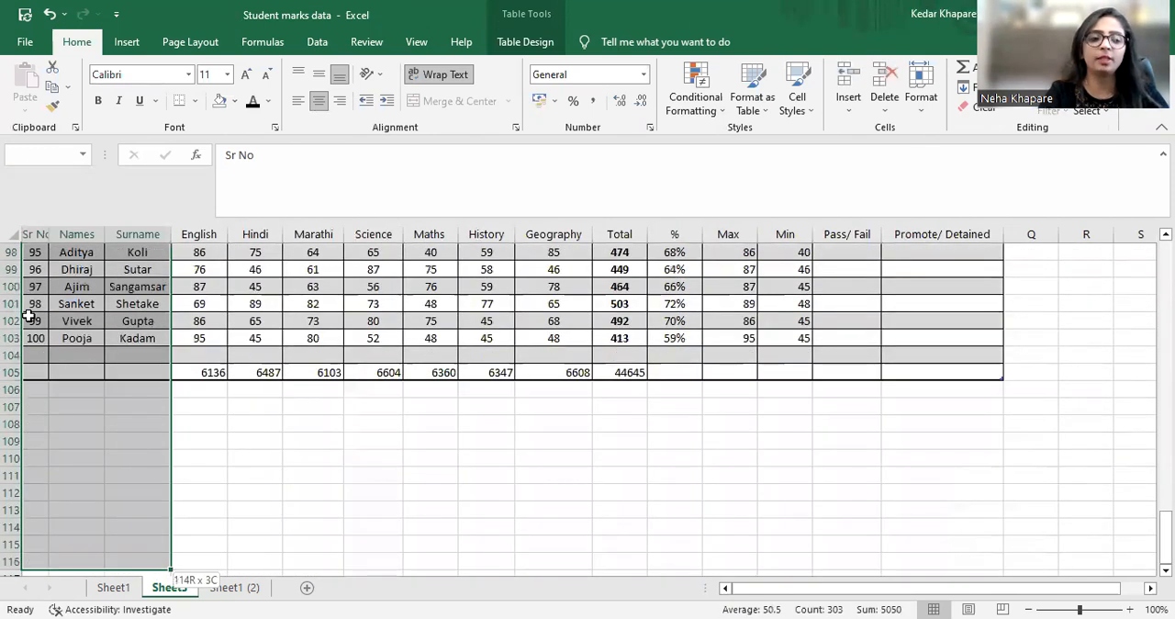
pyautogui.hotkey('shift', 'Down')
pyautogui.hotkey('shift', 'Up')
pyautogui.hotkey('shift', 'Up')
pyautogui.hotkey('shift', 'Up')
pyautogui.hotkey('shift', 'Up')
pyautogui.hotkey('shift', 'Up')
pyautogui.hotkey('shift', 'Up')
pyautogui.hotkey('shift', 'Up')
pyautogui.hotkey('shift', 'Up')
pyautogui.hotkey('shift', 'Up')
pyautogui.hotkey('shift', 'Up')
pyautogui.hotkey('shift', 'Up')
pyautogui.hotkey('shift', 'Up')
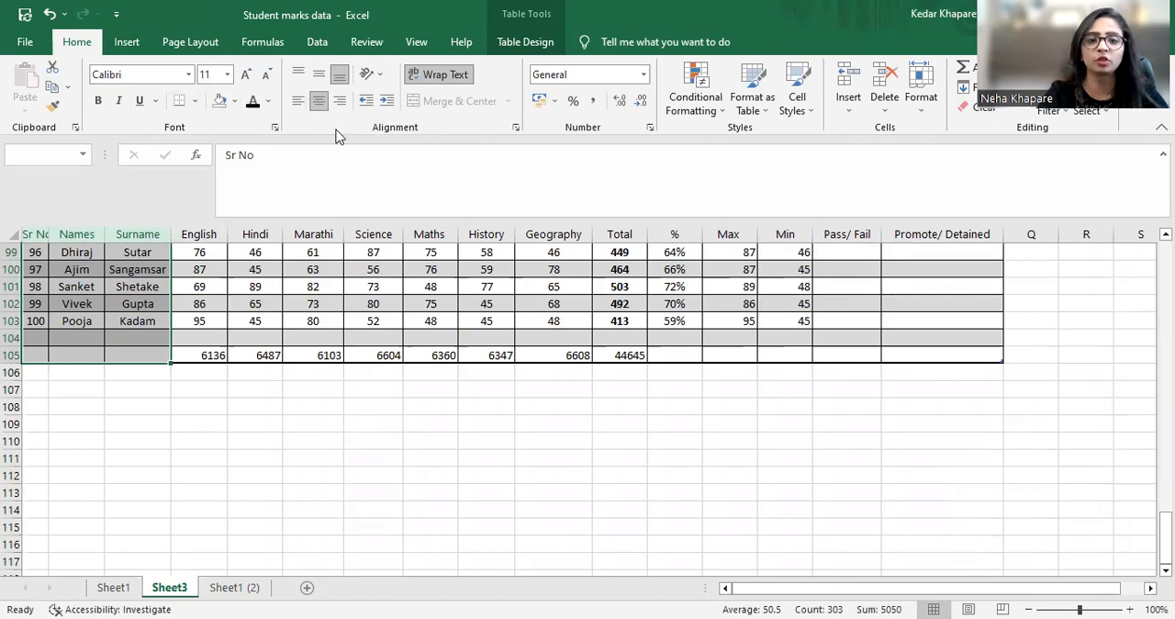
pyautogui.click(298, 103)
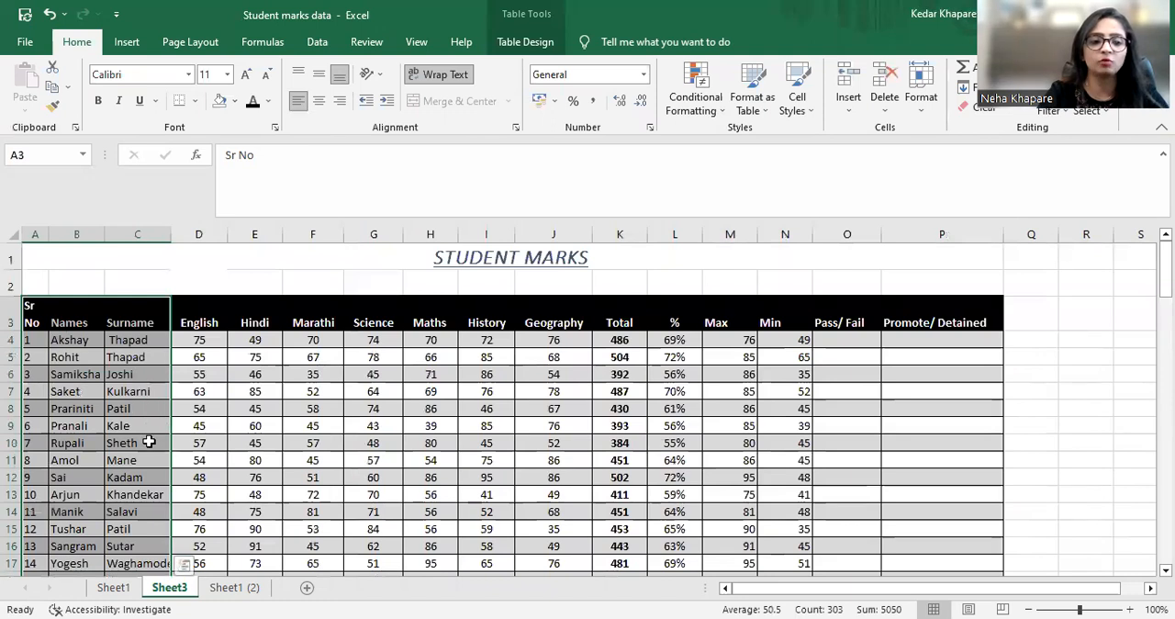
pyautogui.click(149, 442)
pyautogui.press('Left')
pyautogui.press('Down')
pyautogui.press('Down')
pyautogui.press('Down')
pyautogui.press('Down')
pyautogui.press('Down')
pyautogui.press('Down')
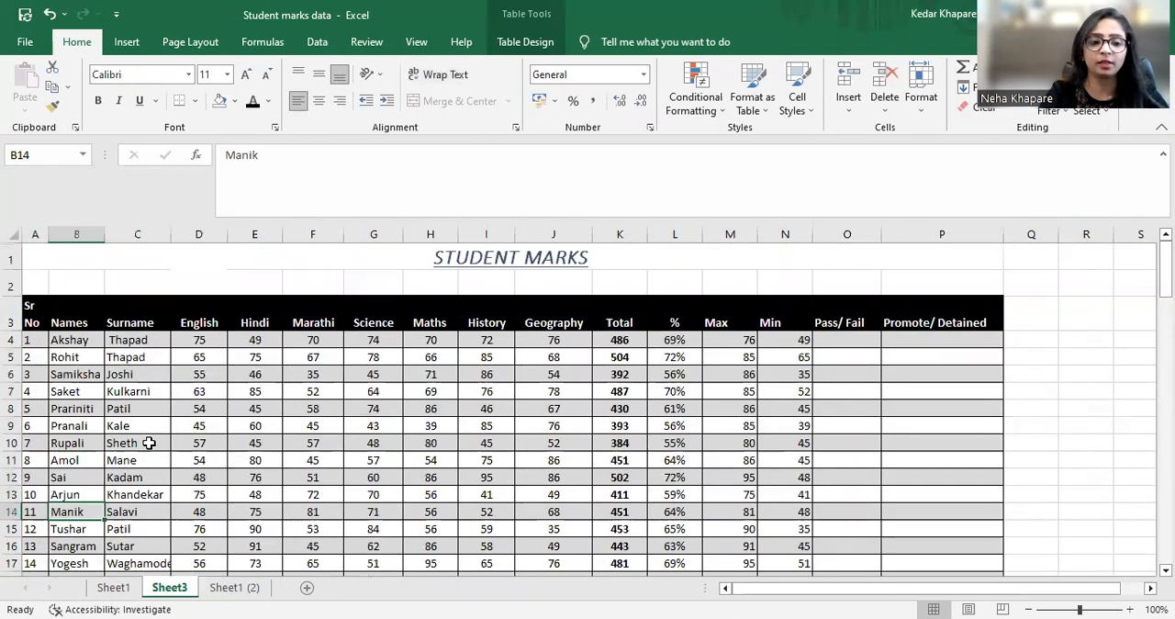
pyautogui.press('Right')
pyautogui.press('Right')
pyautogui.press('Right')
pyautogui.press('Up')
pyautogui.press('Up')
pyautogui.press('Up')
pyautogui.press('Up')
pyautogui.press('Up')
pyautogui.press('Up')
pyautogui.press('Up')
pyautogui.press('Up')
pyautogui.press('Up')
pyautogui.press('Up')
pyautogui.press('Up')
pyautogui.press('Up')
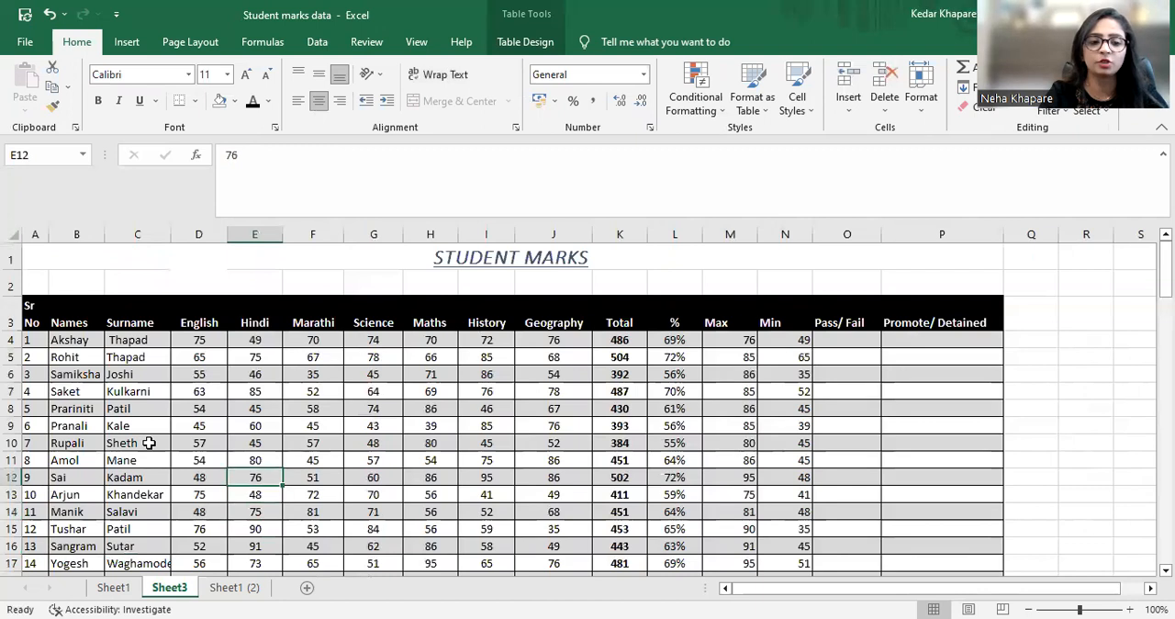
pyautogui.press('Left')
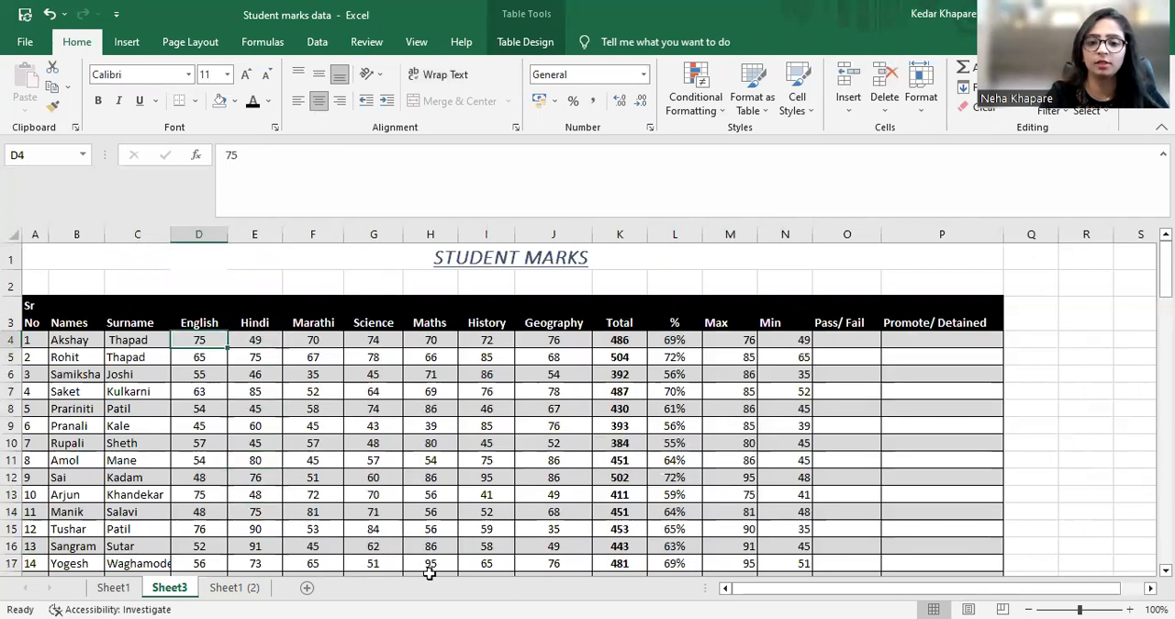
# Centre-align the Max and Min values in the range M4:N105
pyautogui.press('Right')
pyautogui.press('Right')
pyautogui.press('Right')
pyautogui.press('Right')
pyautogui.press('Right')
pyautogui.press('Right')
pyautogui.press('Right')
pyautogui.press('Right')
pyautogui.press('Right')
pyautogui.press('Right')
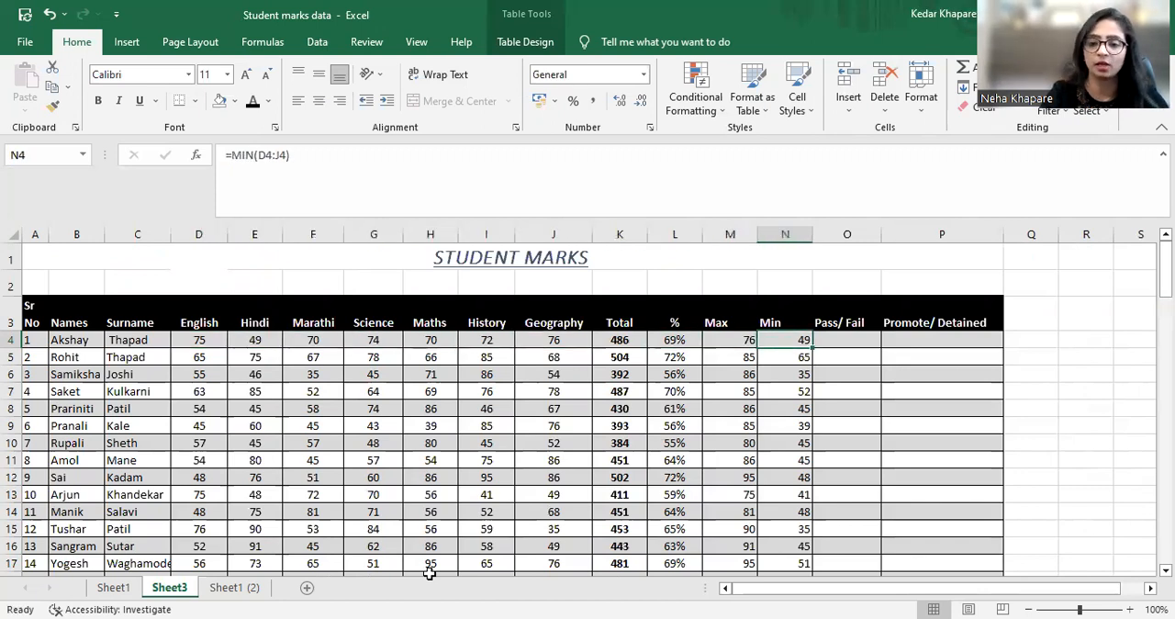
pyautogui.press('Left')
pyautogui.press('Right')
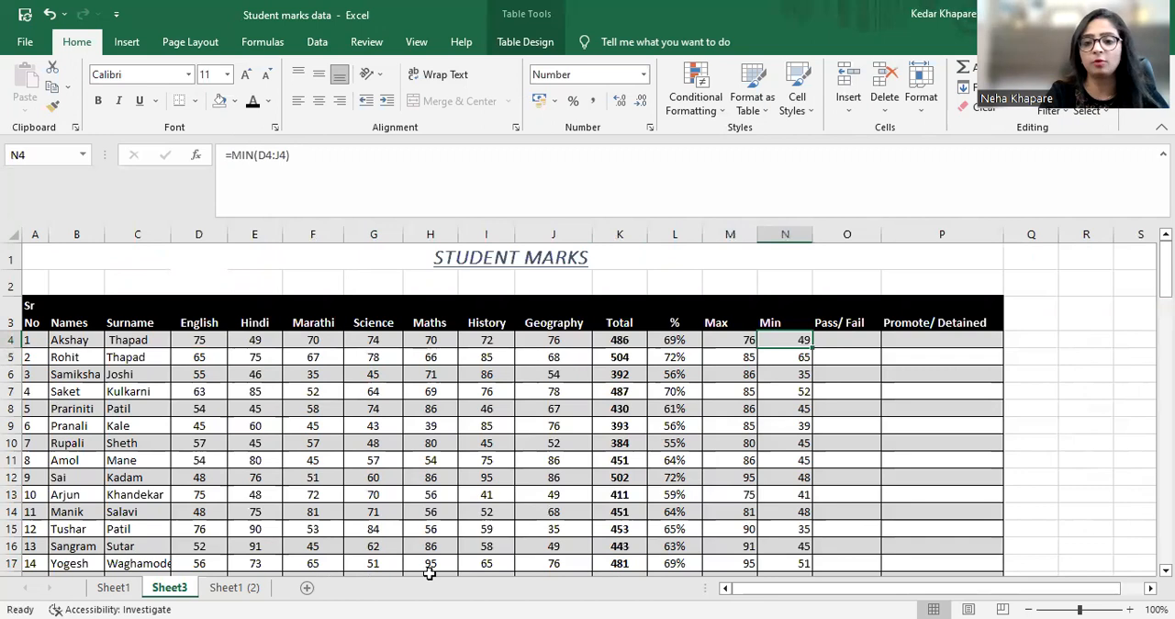
pyautogui.press('Left')
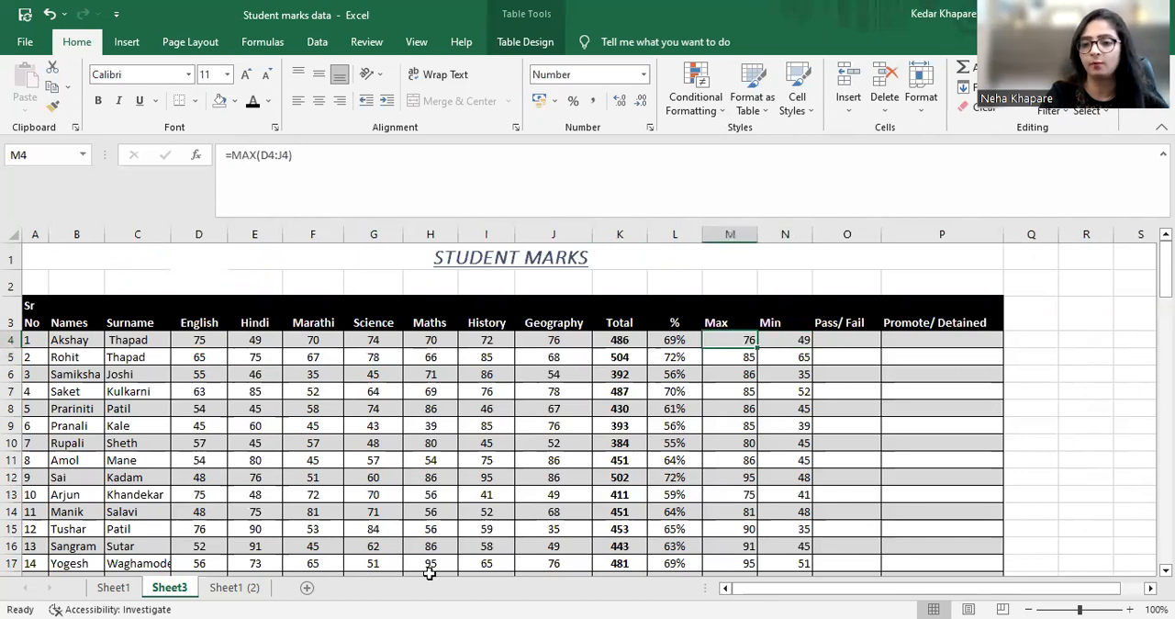
pyautogui.hotkey('shift', 'Right')
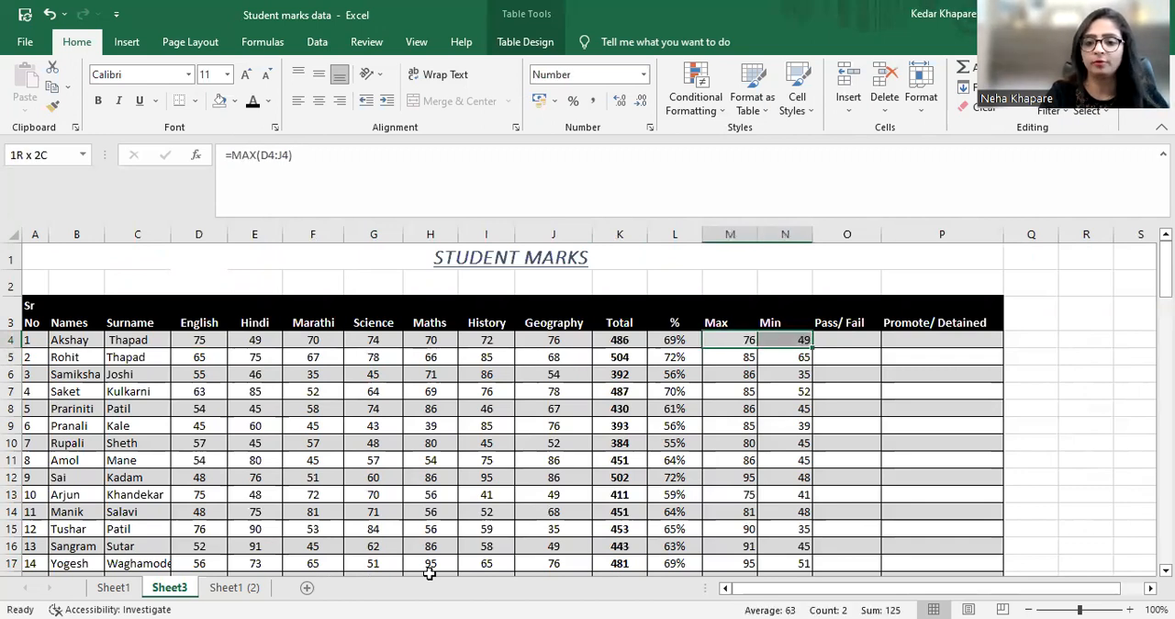
pyautogui.hotkey('shift', 'Down')
pyautogui.hotkey('shift', 'Down')
pyautogui.hotkey('shift', 'Down')
pyautogui.hotkey('shift', 'Down')
pyautogui.hotkey('shift', 'Down')
pyautogui.hotkey('shift', 'Down')
pyautogui.hotkey('shift', 'Down')
pyautogui.hotkey('shift', 'Down')
pyautogui.hotkey('shift', 'Down')
pyautogui.hotkey('shift', 'Down')
pyautogui.hotkey('shift', 'Down')
pyautogui.hotkey('shift', 'Down')
pyautogui.hotkey('shift', 'Down')
pyautogui.hotkey('shift', 'Down')
pyautogui.hotkey('shift', 'Down')
pyautogui.hotkey('shift', 'Down')
pyautogui.hotkey('shift', 'Down')
pyautogui.hotkey('shift', 'Down')
pyautogui.hotkey('shift', 'Down')
pyautogui.hotkey('shift', 'Down')
pyautogui.hotkey('shift', 'Down')
pyautogui.hotkey('shift', 'Down')
pyautogui.hotkey('shift', 'Down')
pyautogui.hotkey('shift', 'Down')
pyautogui.hotkey('shift', 'Down')
pyautogui.hotkey('shift', 'Down')
pyautogui.hotkey('shift', 'Down')
pyautogui.hotkey('shift', 'Down')
pyautogui.hotkey('shift', 'Down')
pyautogui.hotkey('shift', 'Down')
pyautogui.hotkey('shift', 'Down')
pyautogui.hotkey('shift', 'Down')
pyautogui.hotkey('shift', 'Down')
pyautogui.hotkey('shift', 'Down')
pyautogui.hotkey('shift', 'Down')
pyautogui.hotkey('shift', 'Down')
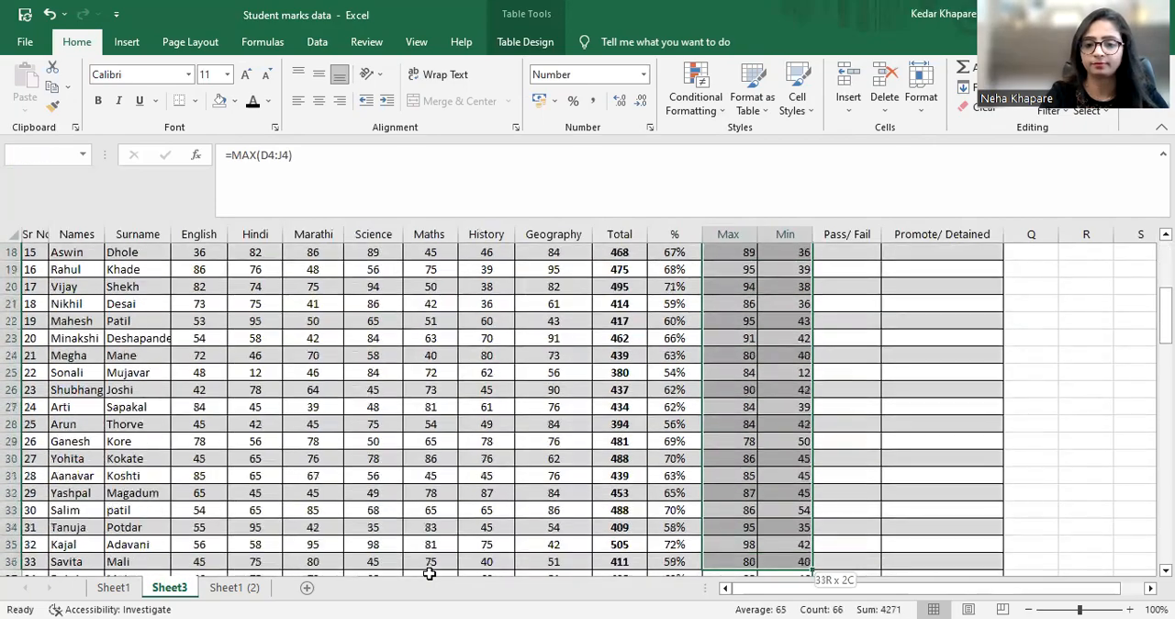
pyautogui.hotkey('shift', 'Down')
pyautogui.hotkey('shift', 'Down')
pyautogui.hotkey('shift', 'Down')
pyautogui.hotkey('shift', 'Down')
pyautogui.hotkey('shift', 'Down')
pyautogui.hotkey('shift', 'Down')
pyautogui.hotkey('shift', 'Down')
pyautogui.hotkey('shift', 'Down')
pyautogui.hotkey('shift', 'Down')
pyautogui.hotkey('shift', 'Down')
pyautogui.hotkey('shift', 'Down')
pyautogui.hotkey('shift', 'Down')
pyautogui.hotkey('shift', 'Down')
pyautogui.hotkey('shift', 'Down')
pyautogui.hotkey('shift', 'Down')
pyautogui.hotkey('shift', 'Down')
pyautogui.hotkey('shift', 'Down')
pyautogui.hotkey('shift', 'Down')
pyautogui.hotkey('shift', 'Down')
pyautogui.hotkey('shift', 'Down')
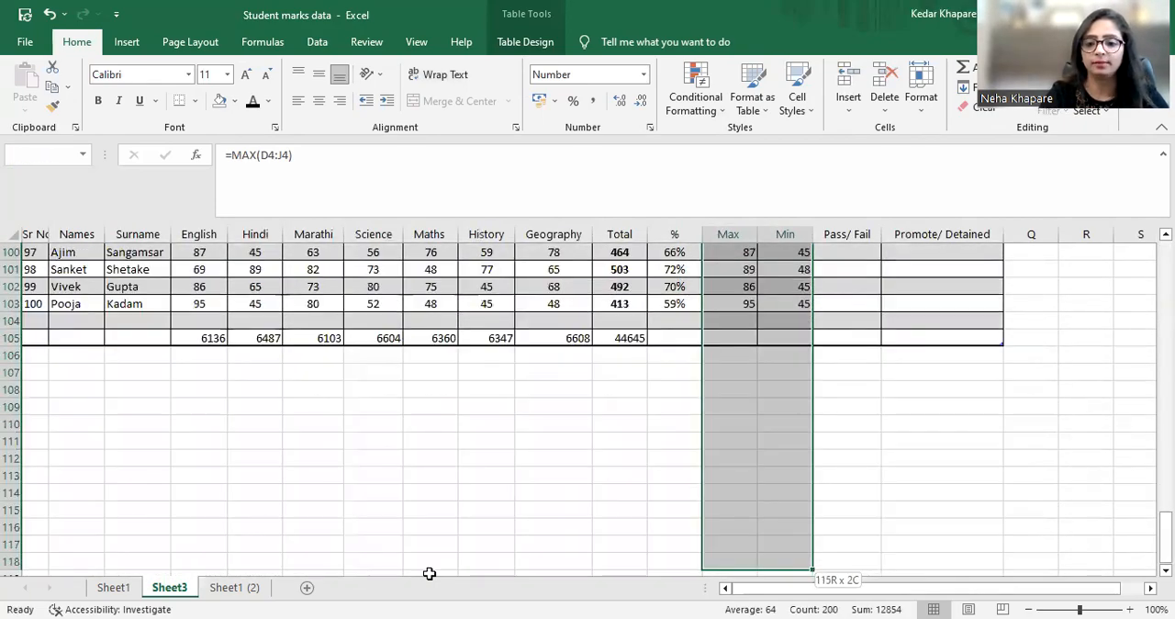
pyautogui.hotkey('shift', 'Up')
pyautogui.hotkey('shift', 'Up')
pyautogui.hotkey('shift', 'Up')
pyautogui.hotkey('shift', 'Up')
pyautogui.hotkey('shift', 'Up')
pyautogui.hotkey('shift', 'Up')
pyautogui.hotkey('shift', 'Up')
pyautogui.hotkey('shift', 'Up')
pyautogui.hotkey('shift', 'Up')
pyautogui.hotkey('shift', 'Up')
pyautogui.hotkey('shift', 'Up')
pyautogui.hotkey('shift', 'Up')
pyautogui.hotkey('shift', 'Up')
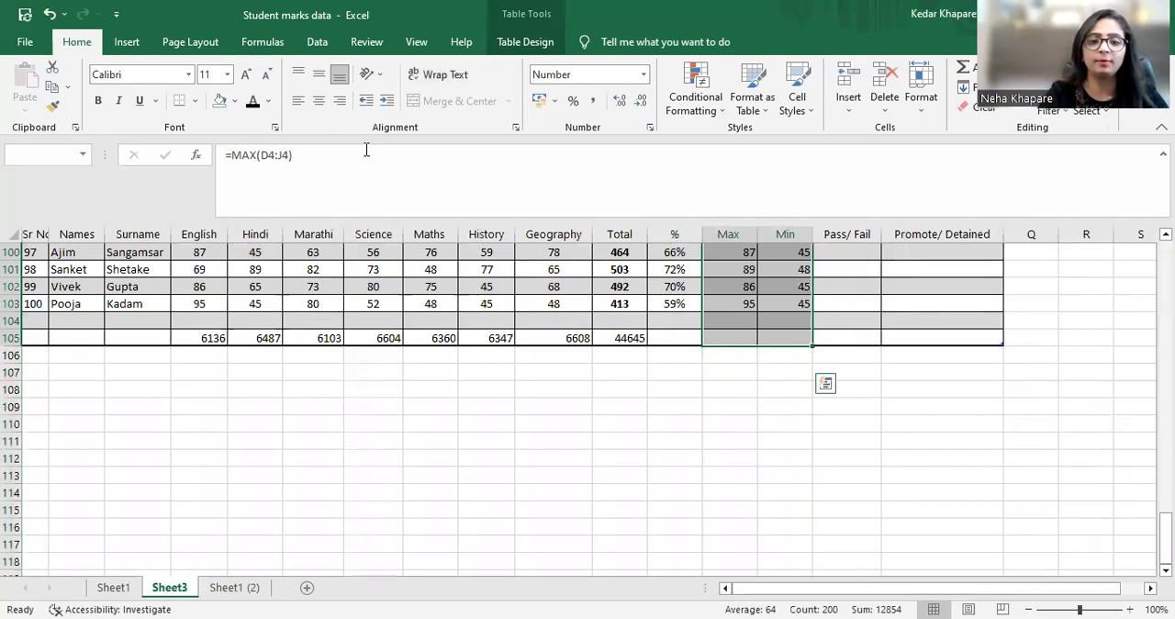
pyautogui.click(318, 107)
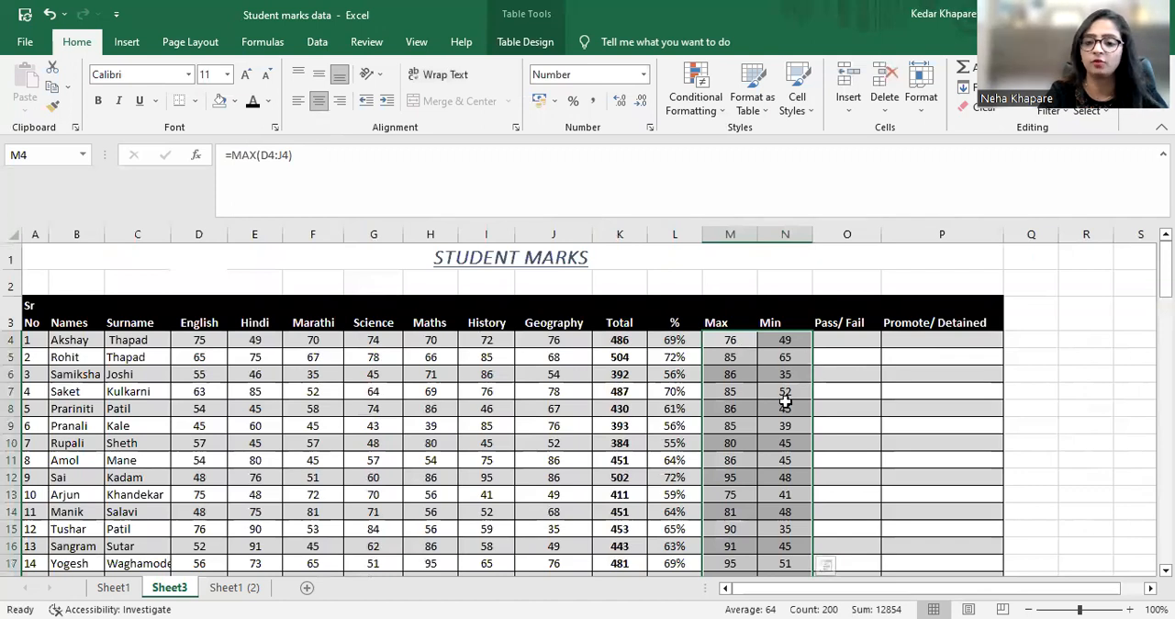
# Angle the Names header text in cell B3 counterclockwise
pyautogui.press('Right')
pyautogui.press('Right')
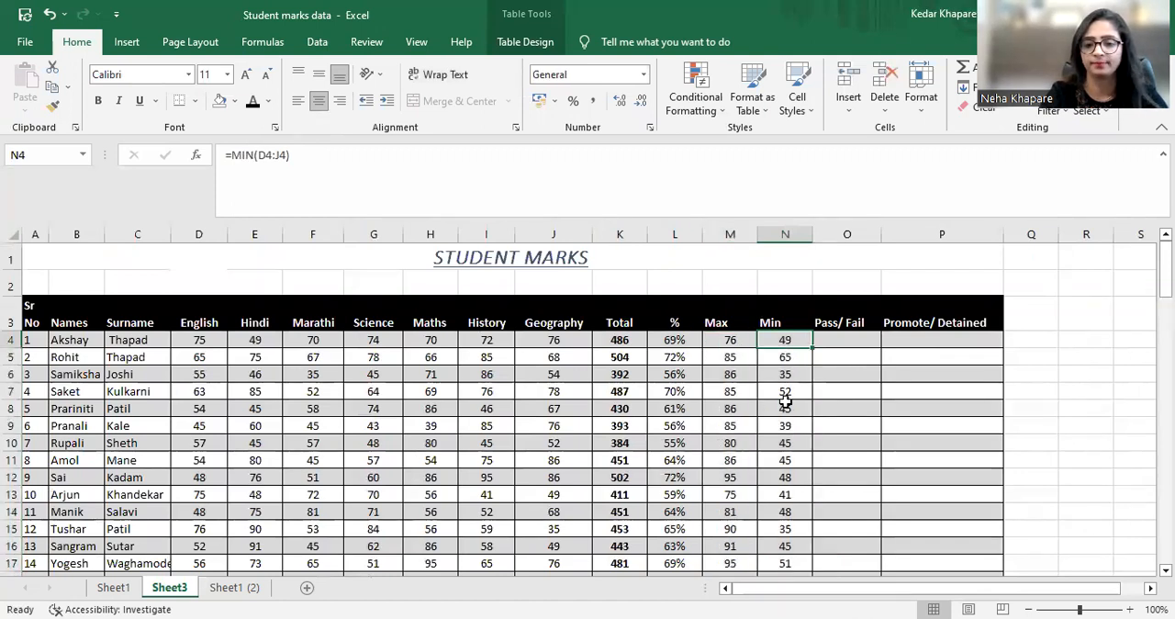
pyautogui.press('Left')
pyautogui.press('Left')
pyautogui.press('Left')
pyautogui.press('Left')
pyautogui.press('Left')
pyautogui.press('Left')
pyautogui.press('Left')
pyautogui.press('Left')
pyautogui.press('Left')
pyautogui.press('Left')
pyautogui.press('Left')
pyautogui.press('Left')
pyautogui.press('Left')
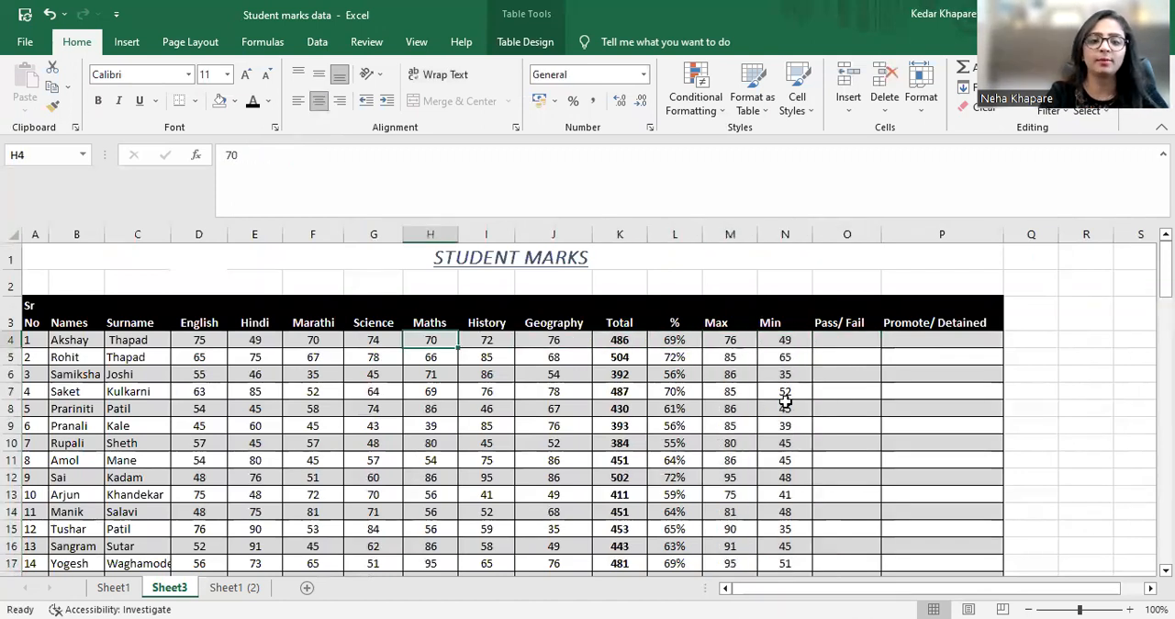
pyautogui.press('Up')
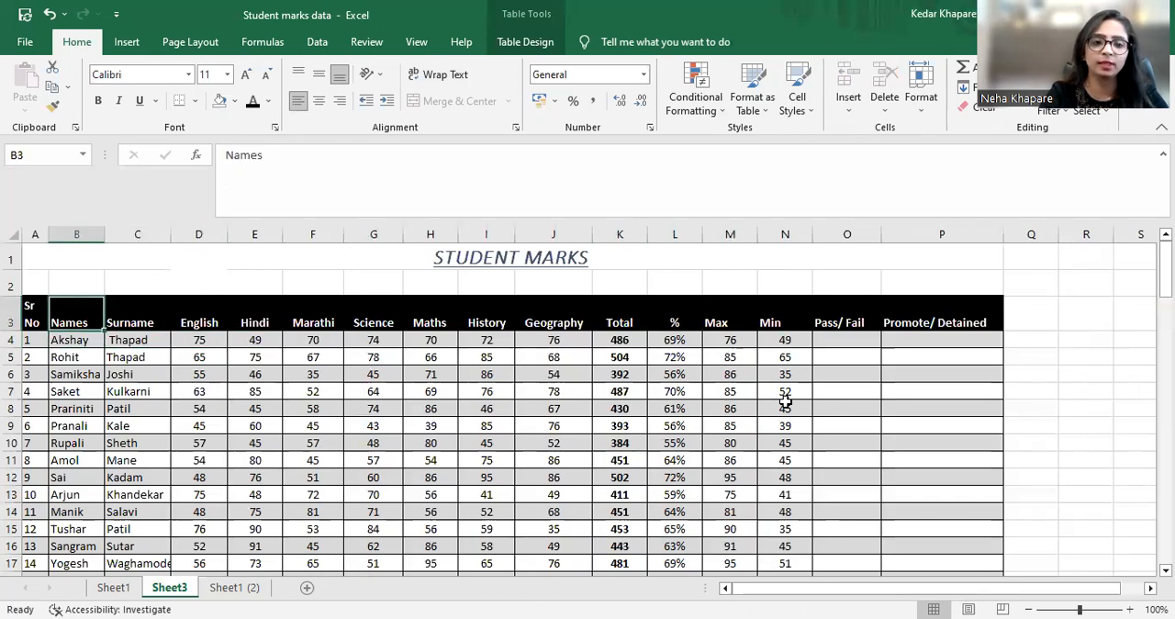
pyautogui.click(375, 79)
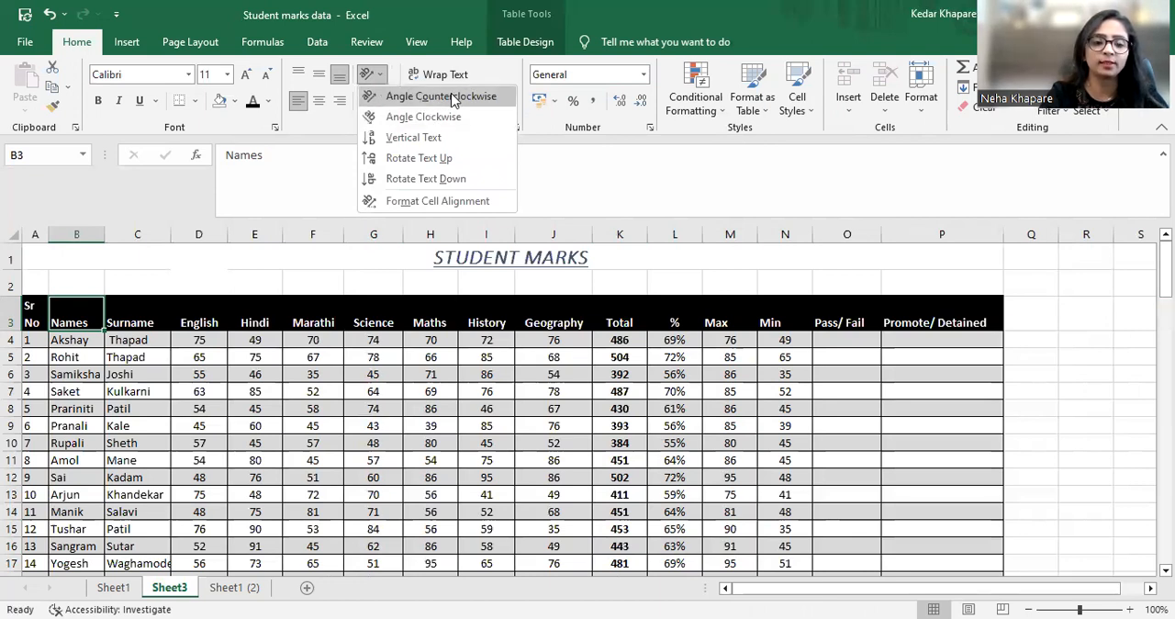
pyautogui.click(452, 100)
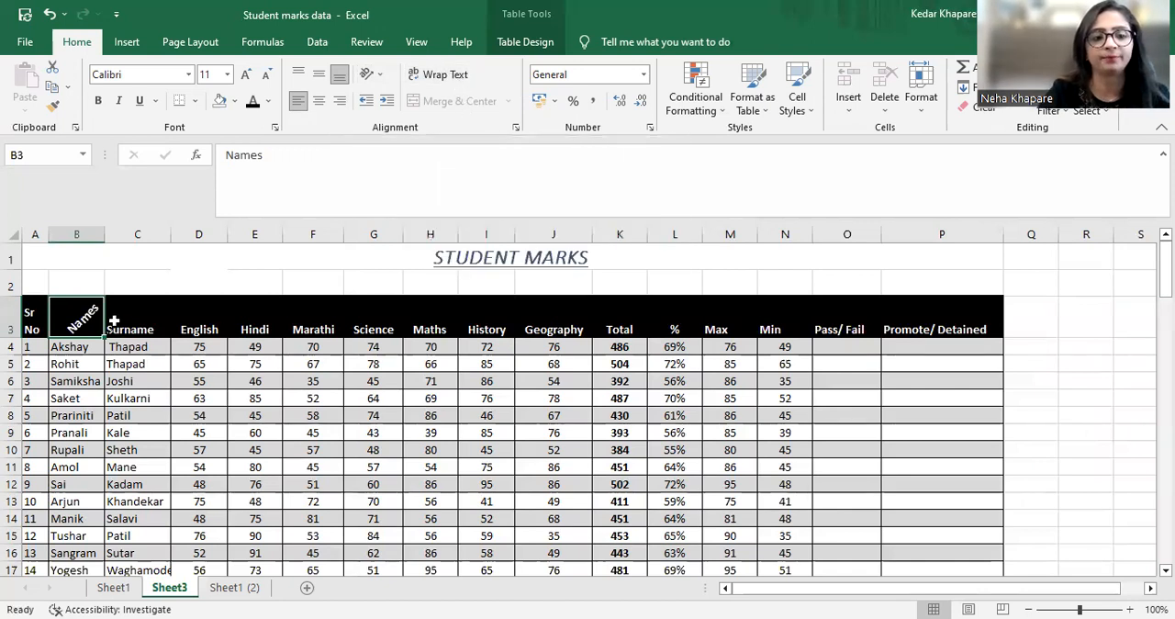
# Set the STUDENT MARKS title's font colour to red and fill its merged cell with light gold
pyautogui.click(252, 280)
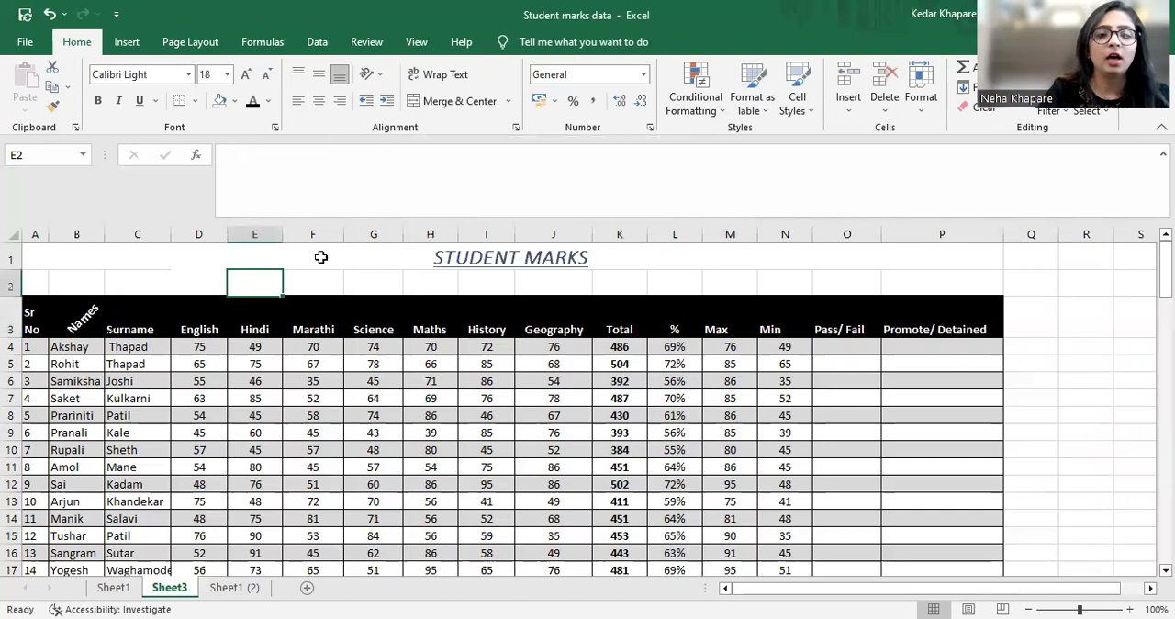
pyautogui.click(434, 258)
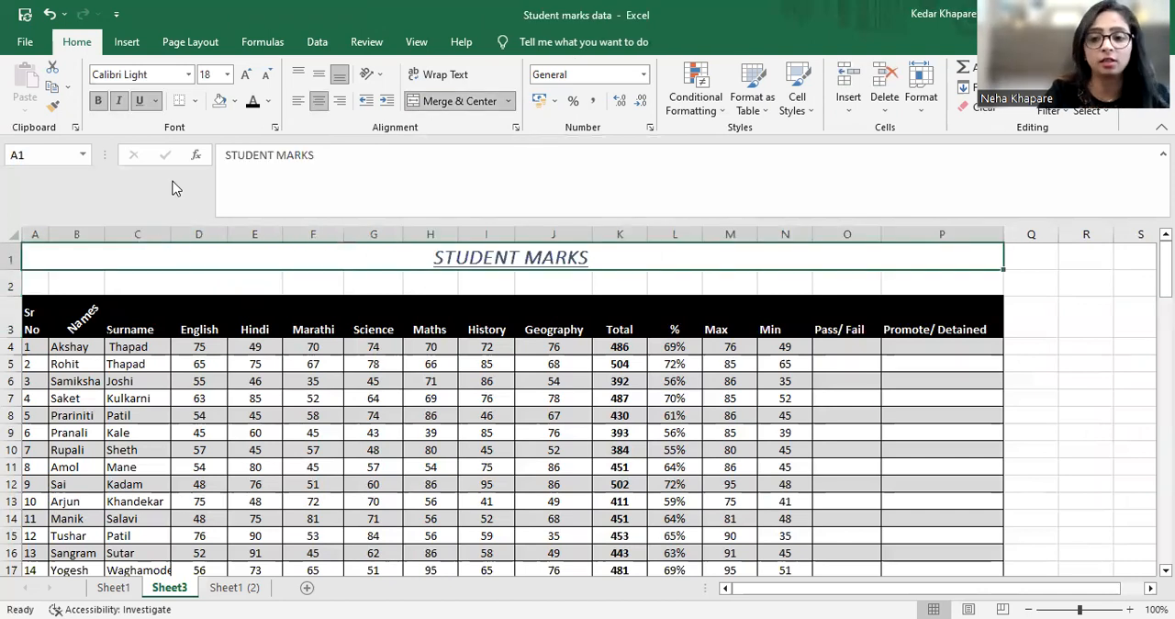
pyautogui.click(269, 108)
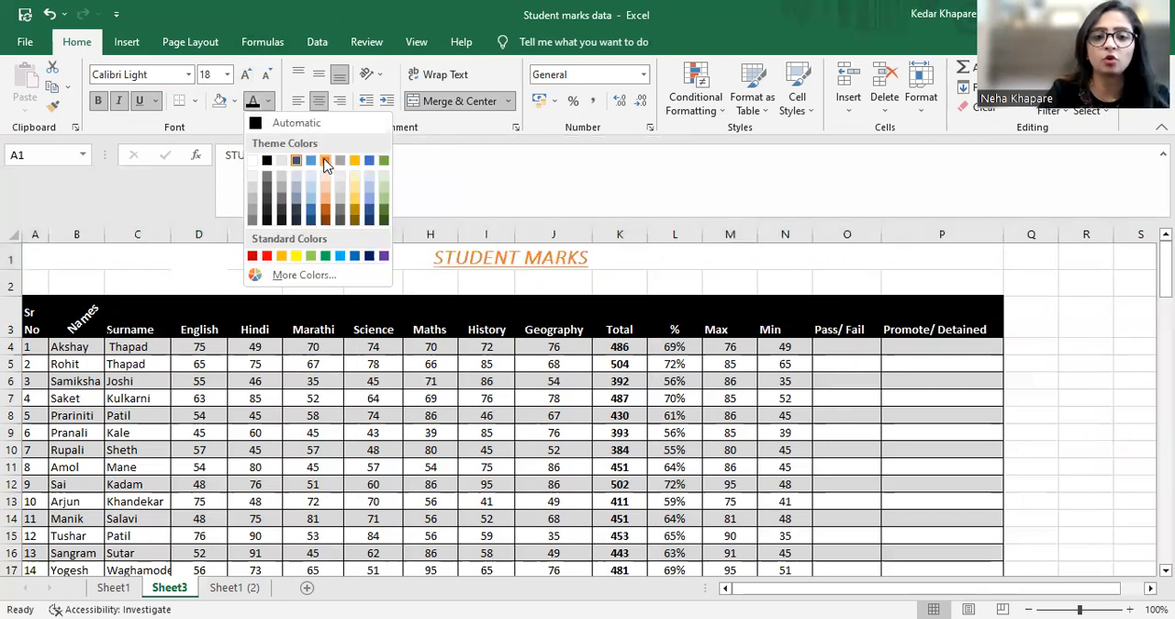
pyautogui.click(266, 257)
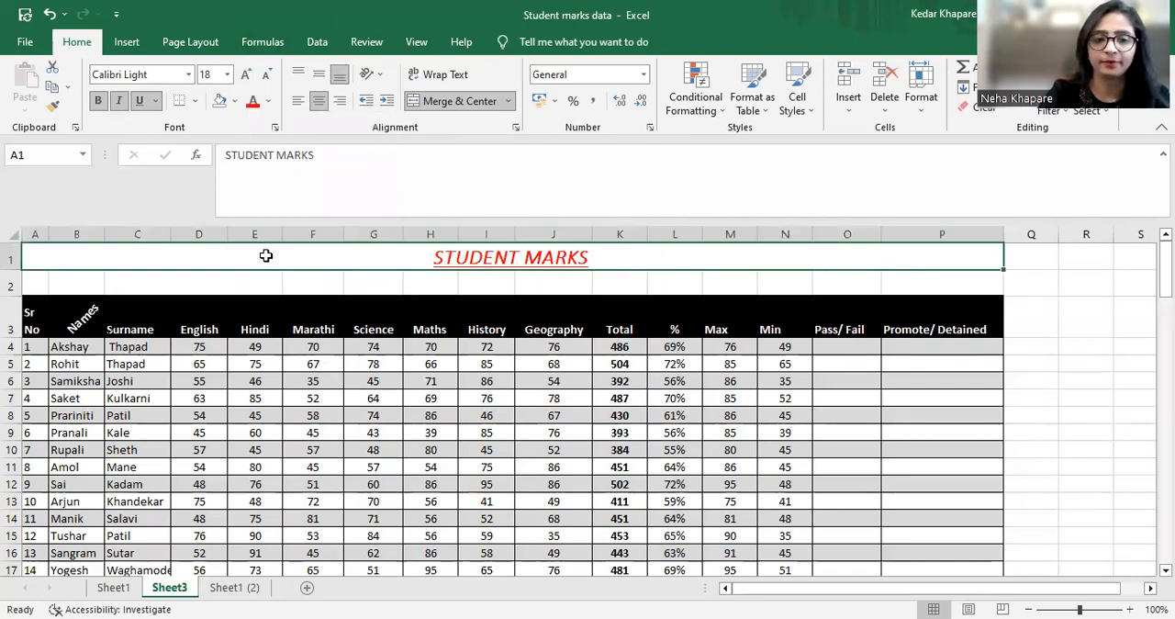
pyautogui.click(235, 101)
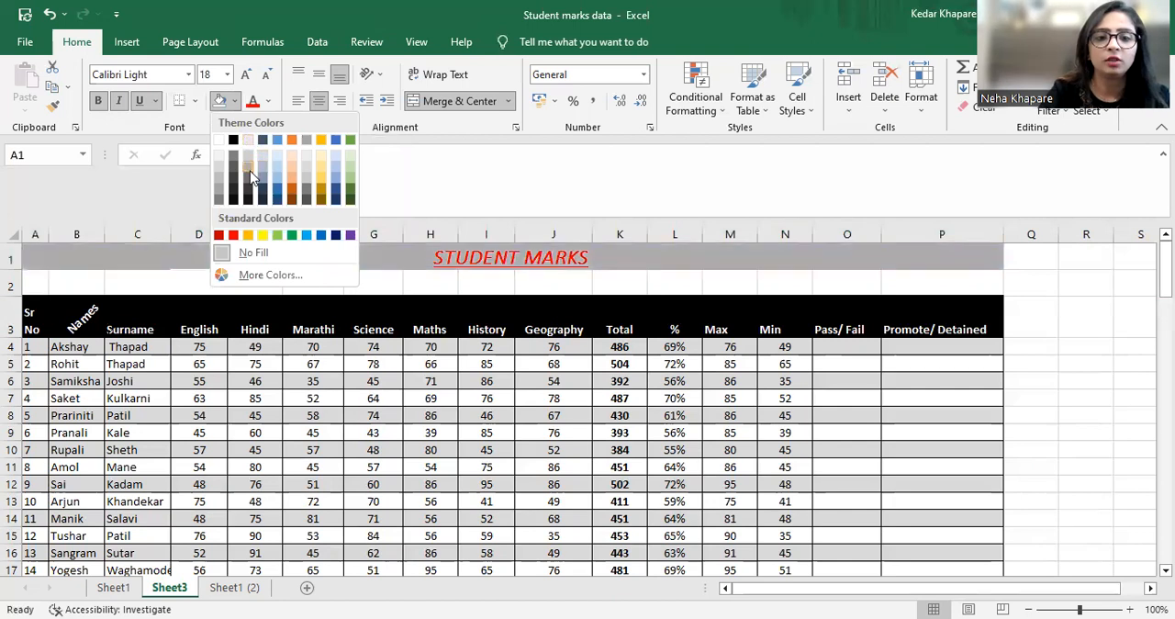
pyautogui.click(326, 186)
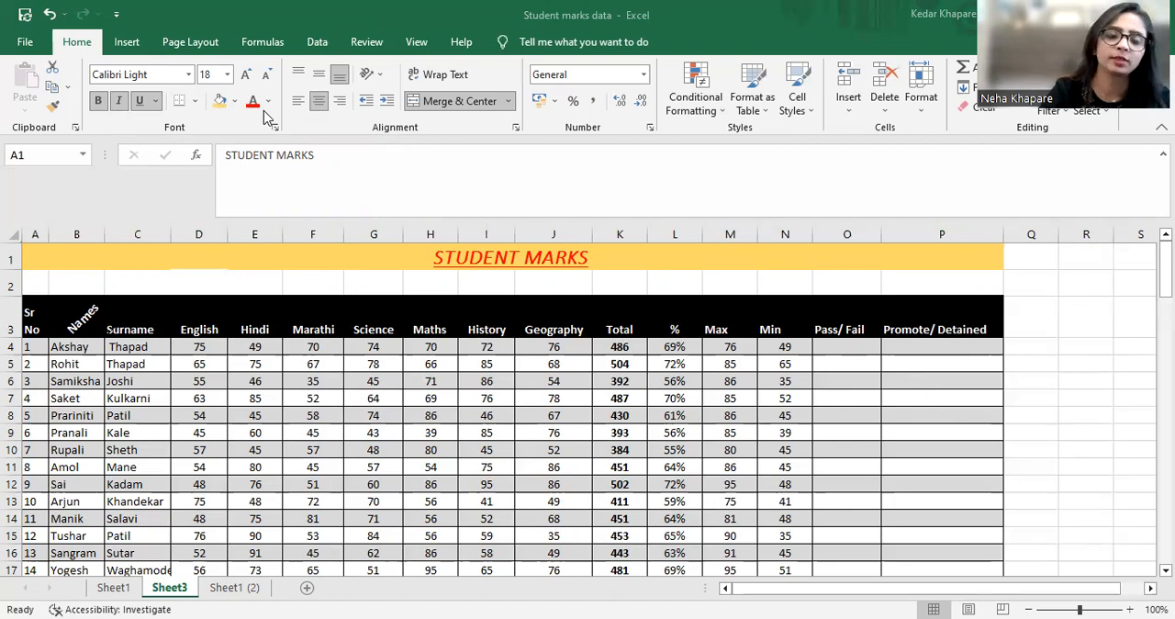
# Set the STUDENT MARKS title's font size to 26
pyautogui.click(436, 252)
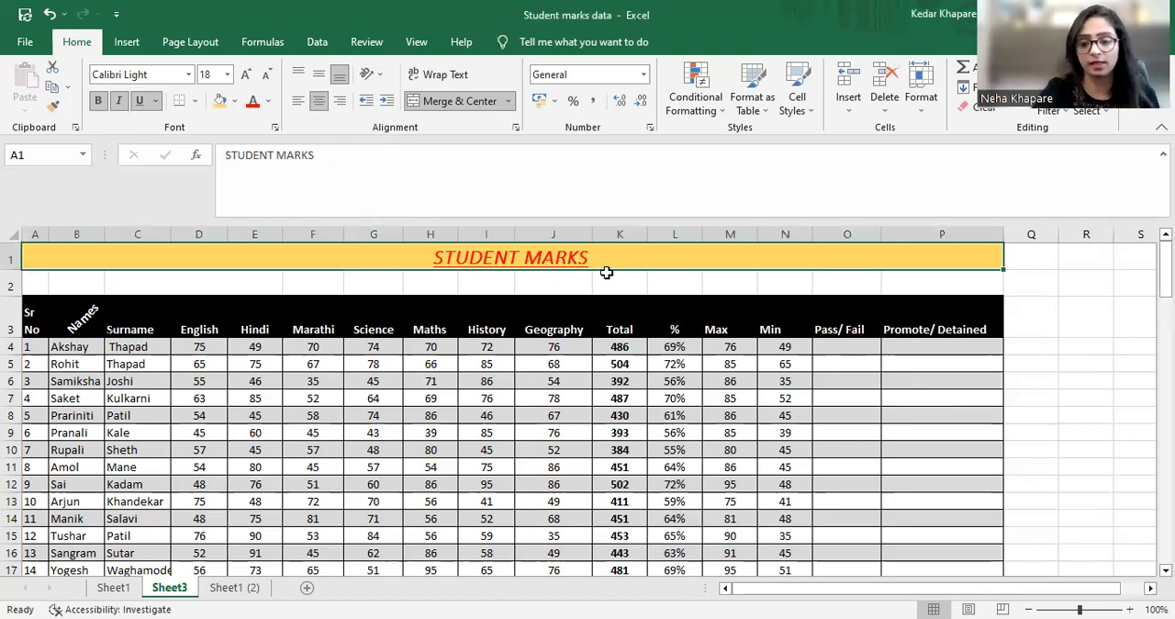
pyautogui.click(229, 79)
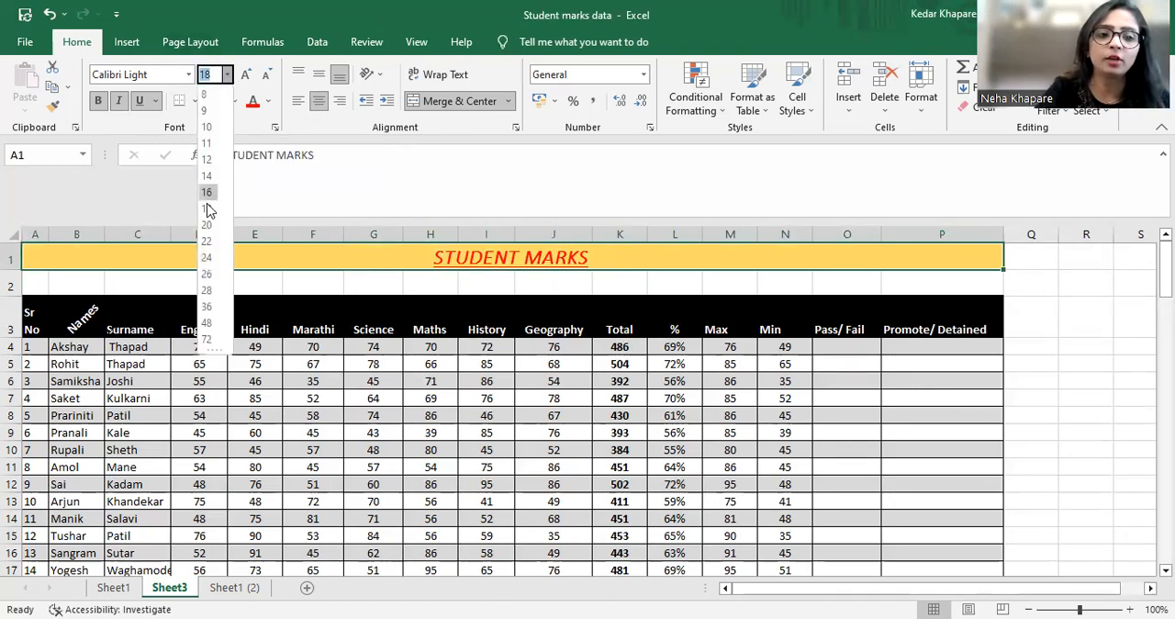
pyautogui.click(207, 272)
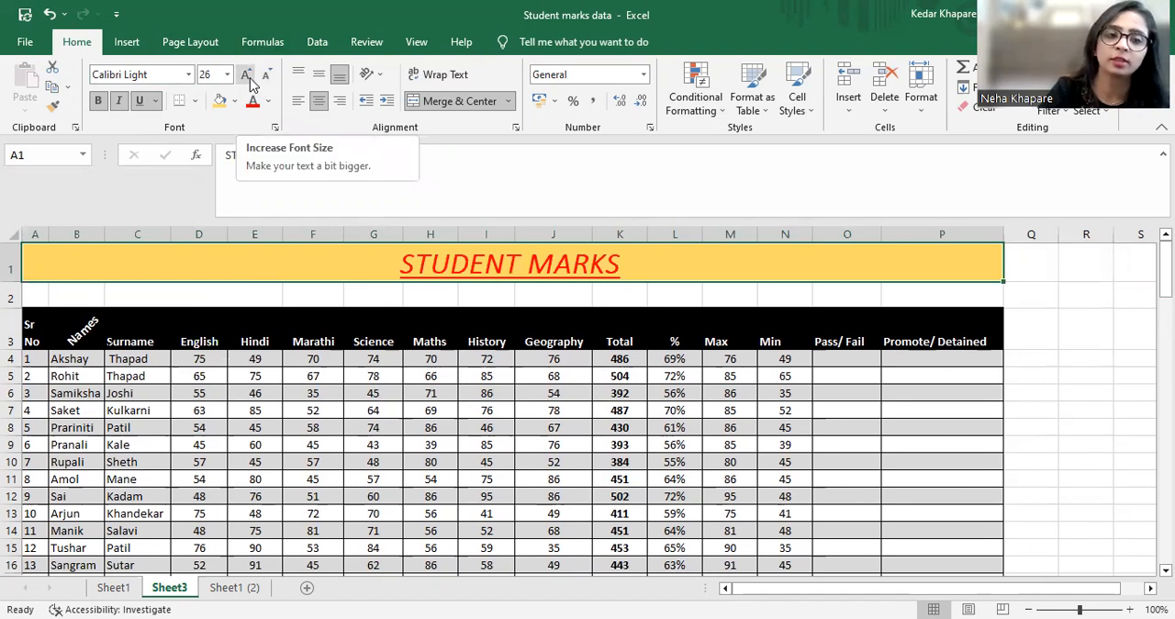
# Try enlarging the title's font two increments to 36, and reduce it back to 26
pyautogui.click(245, 75)
pyautogui.click(246, 75)
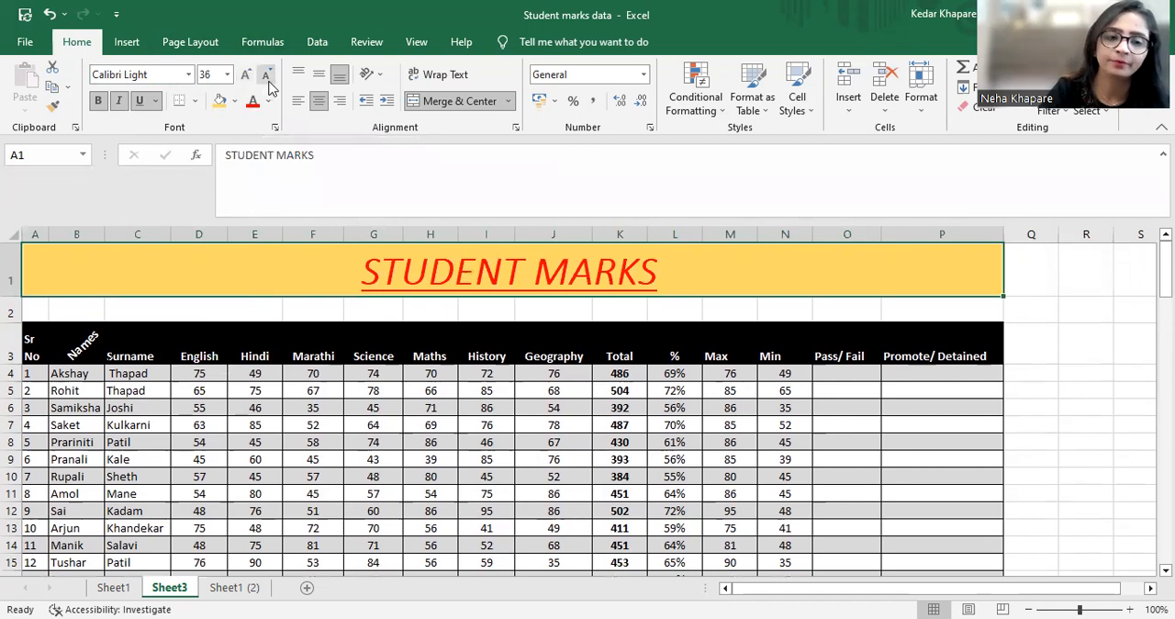
pyautogui.click(266, 76)
pyautogui.click(266, 76)
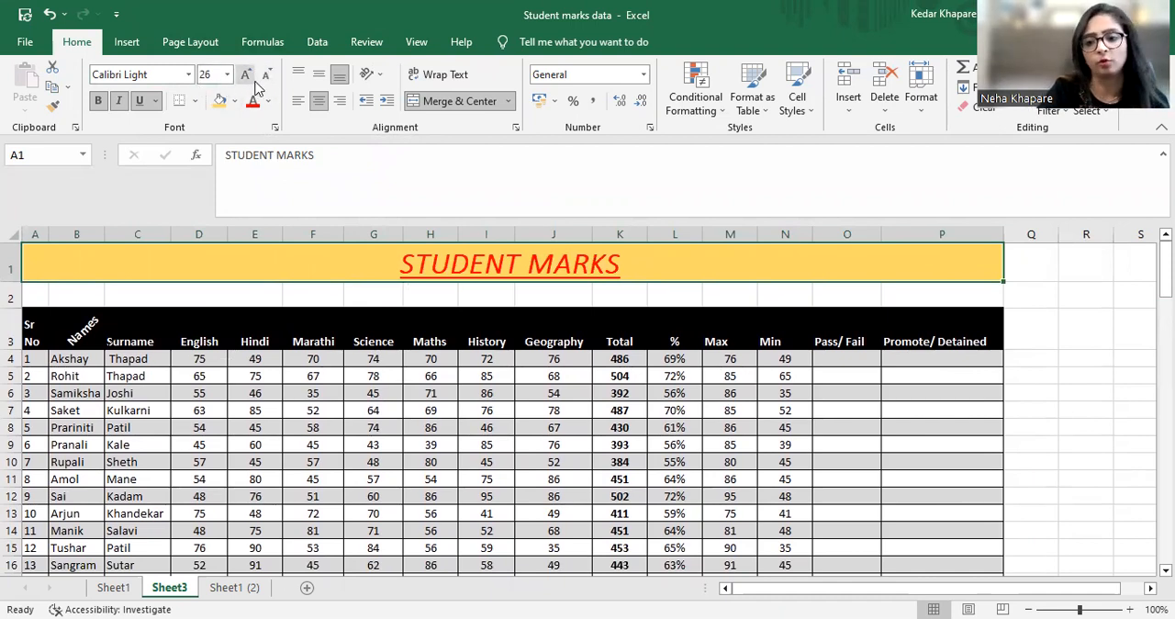
# Change the STUDENT MARKS title's font to Amasis MT Pro Black
pyautogui.click(188, 75)
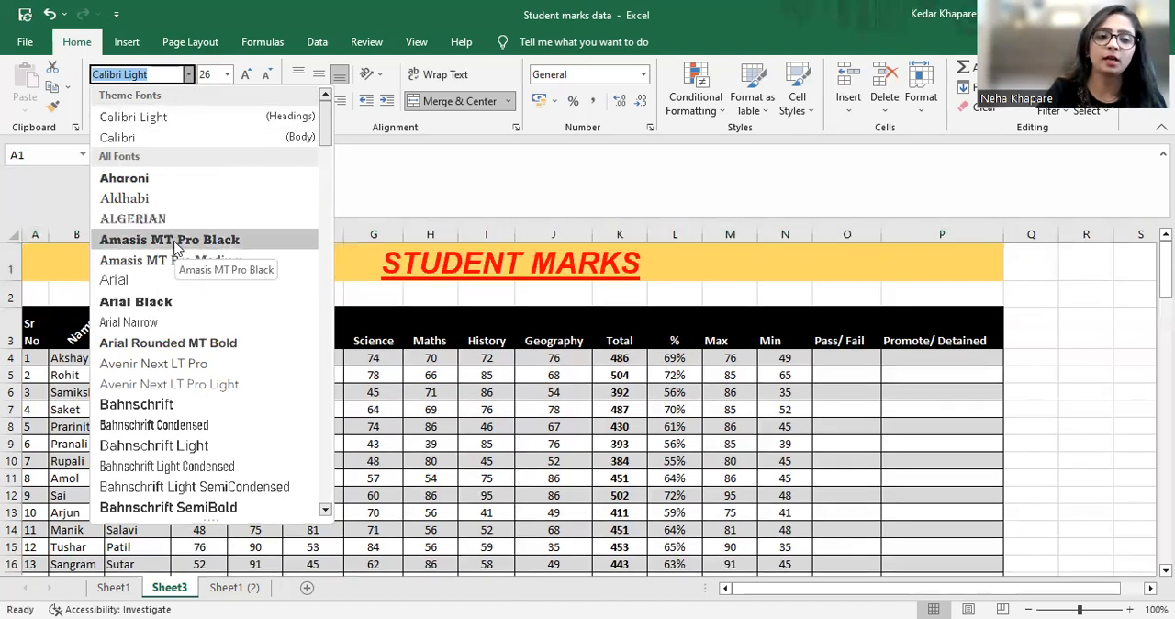
pyautogui.click(174, 240)
pyautogui.click(670, 464)
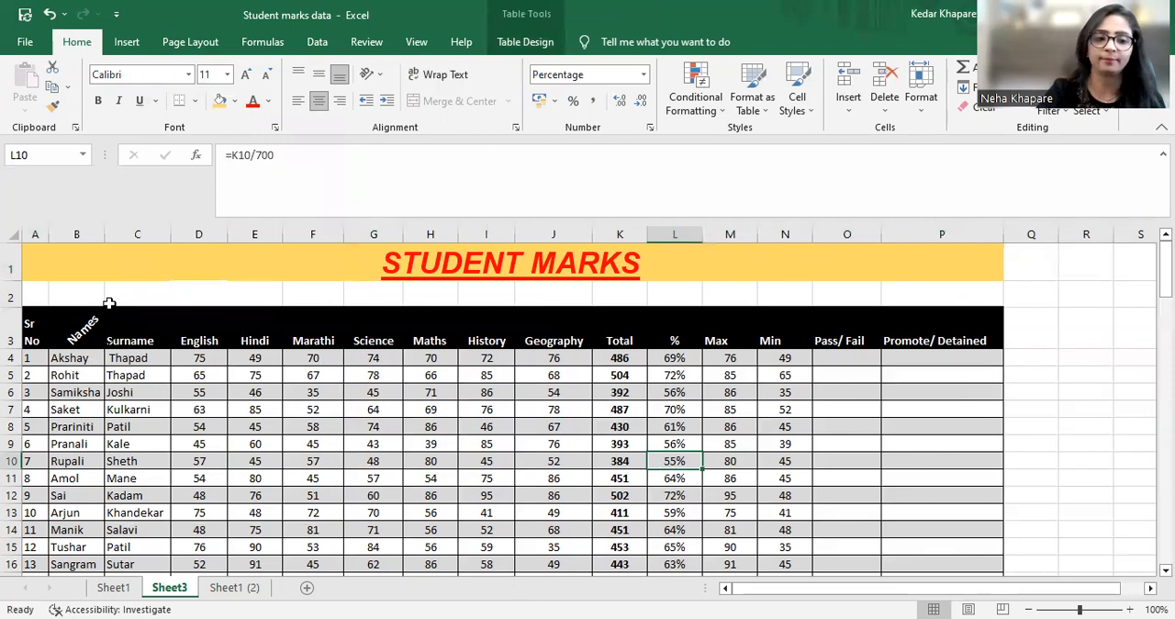
# Middle-align the table's header row A3:P3 vertically
pyautogui.click(72, 336)
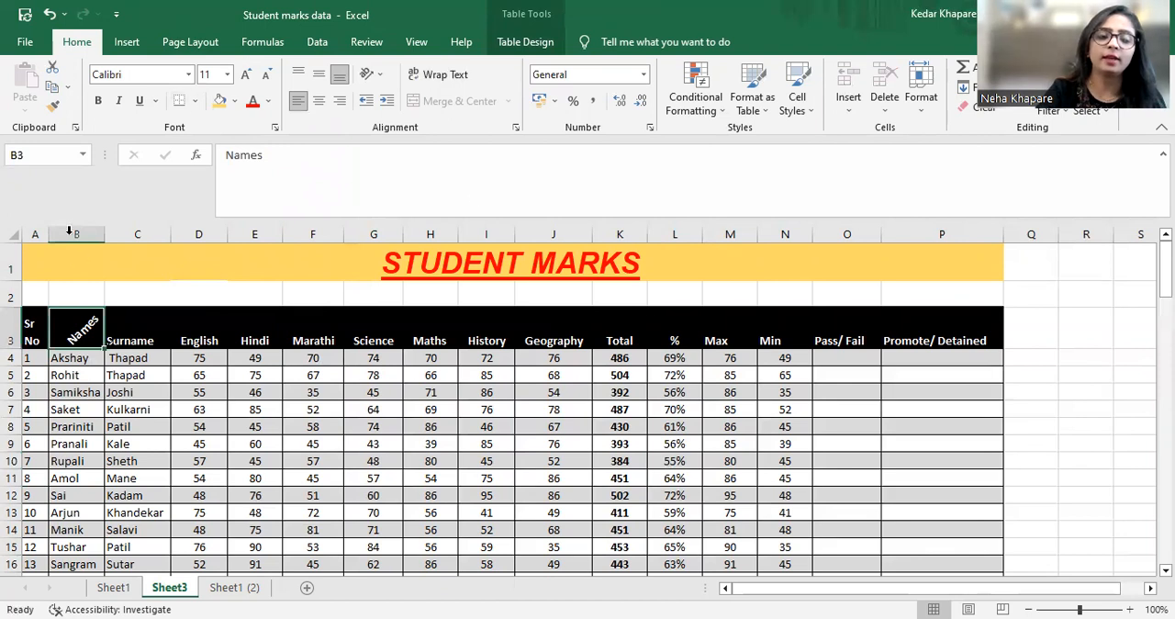
pyautogui.click(32, 332)
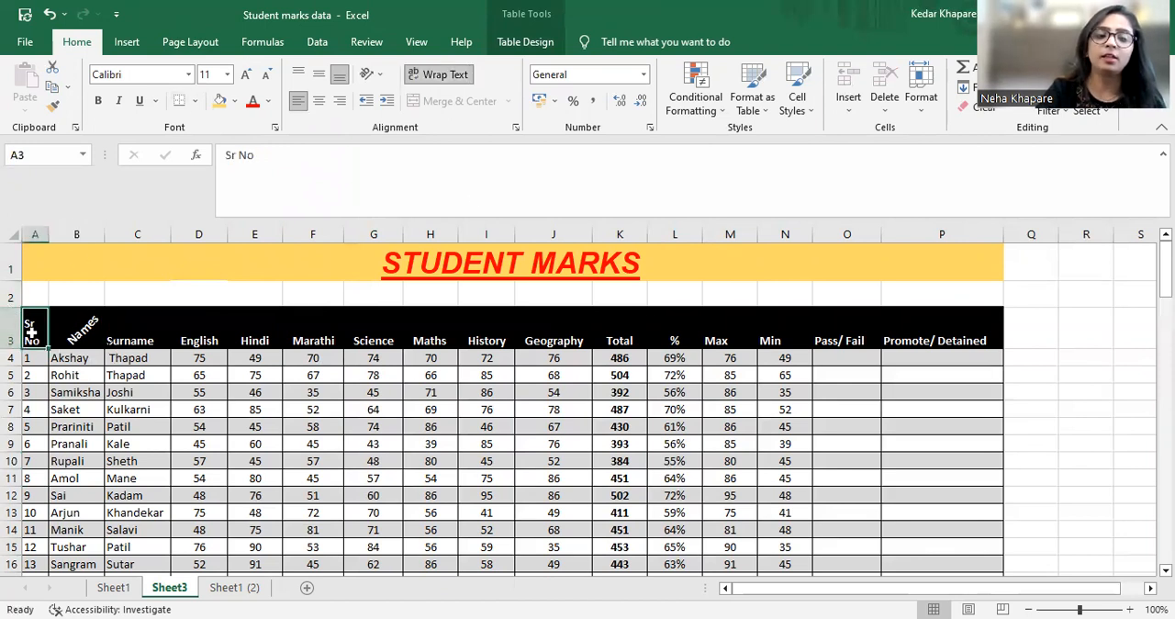
pyautogui.hotkey('shift', 'Right')
pyautogui.hotkey('shift', 'Right')
pyautogui.hotkey('shift', 'Right')
pyautogui.hotkey('shift', 'Right')
pyautogui.hotkey('shift', 'Right')
pyautogui.hotkey('shift', 'Right')
pyautogui.hotkey('shift', 'Right')
pyautogui.hotkey('shift', 'Right')
pyautogui.hotkey('shift', 'Right')
pyautogui.hotkey('shift', 'Right')
pyautogui.hotkey('shift', 'Right')
pyautogui.hotkey('shift', 'Right')
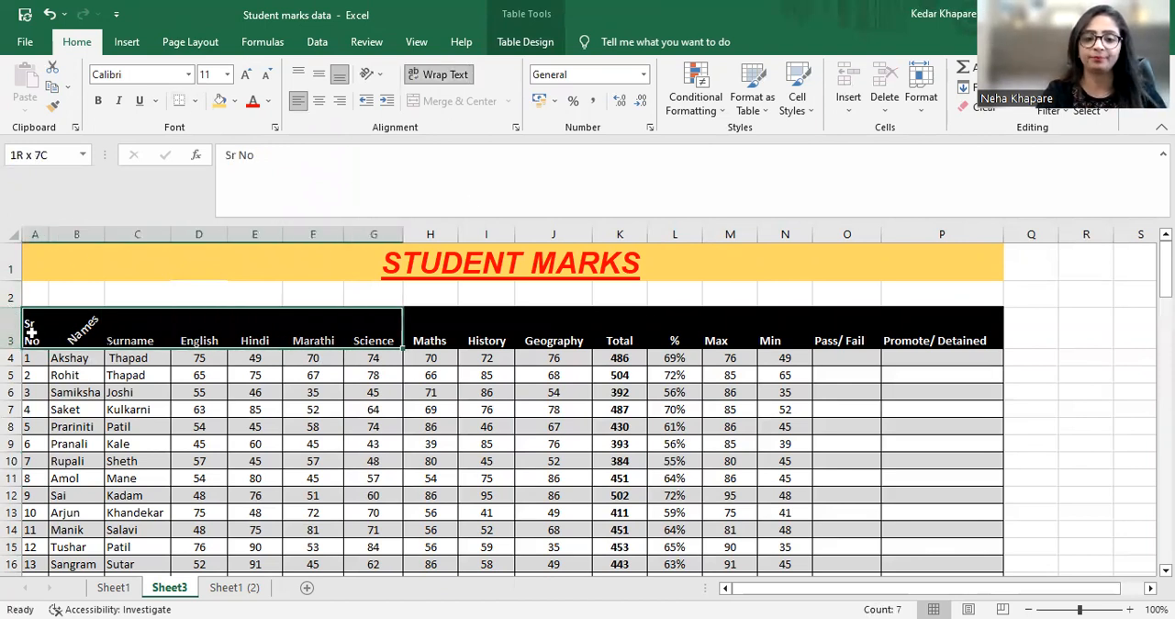
pyautogui.hotkey('shift', 'Right')
pyautogui.hotkey('shift', 'Right')
pyautogui.hotkey('shift', 'Right')
pyautogui.hotkey('shift', 'Right')
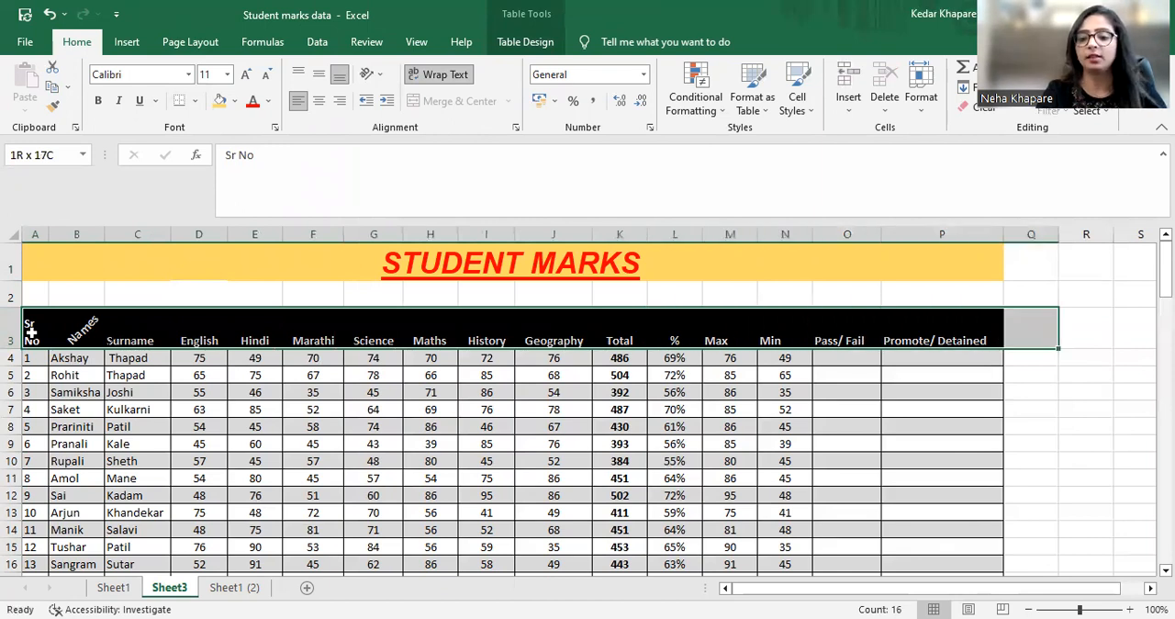
pyautogui.hotkey('shift', 'Left')
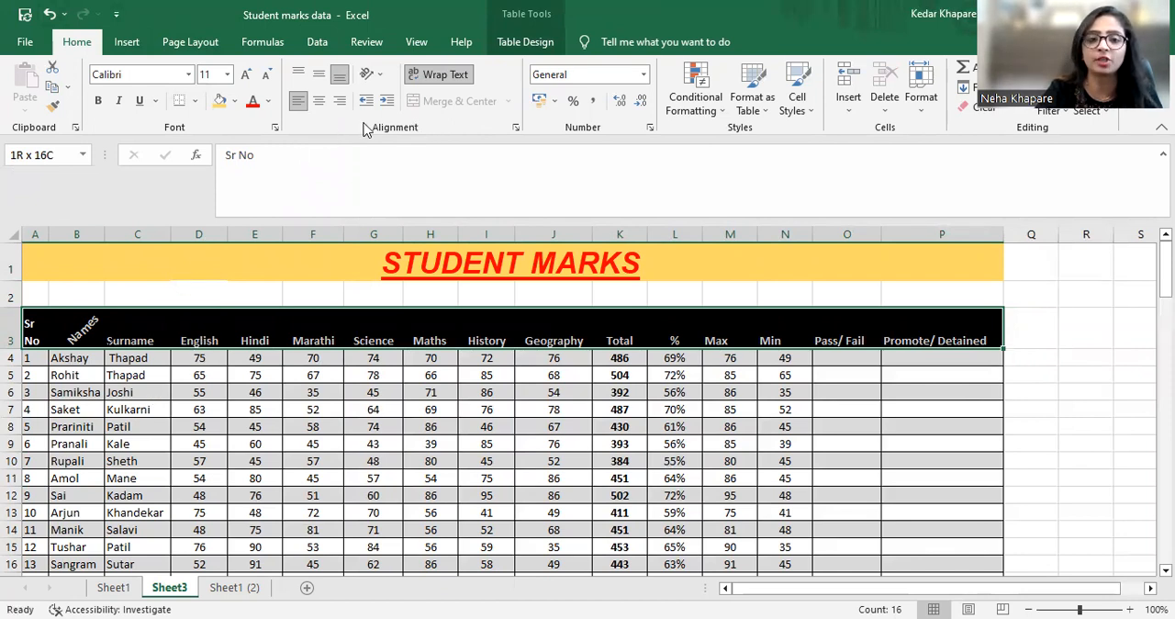
pyautogui.click(318, 75)
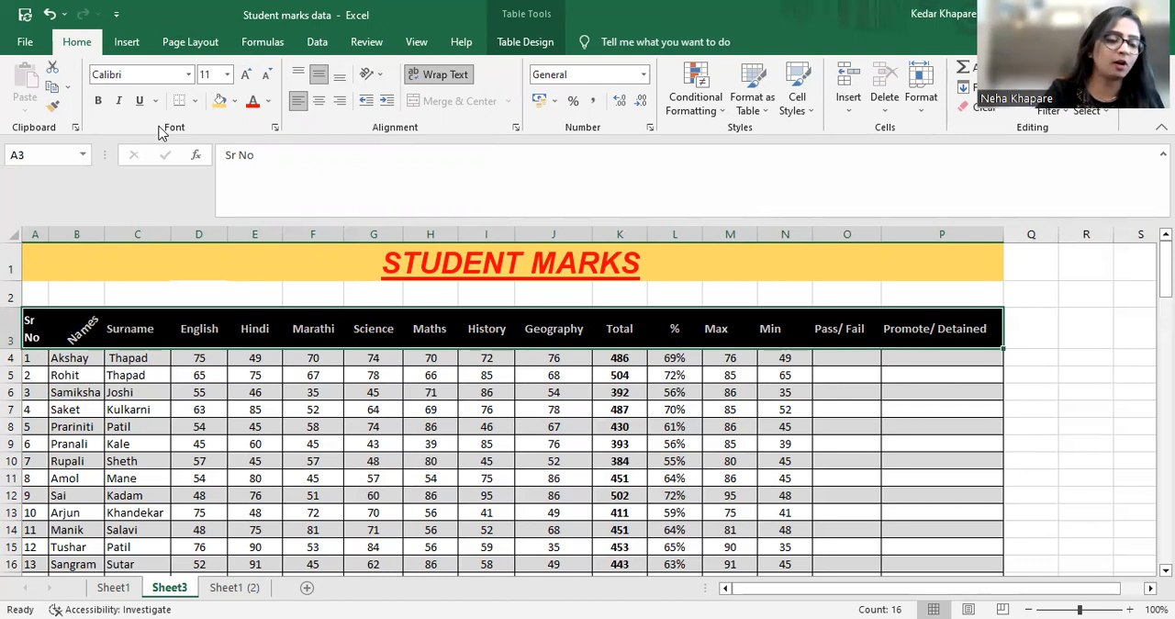
# Examine the Pass/ Fail and Promote/ Detained column headings of the marks table
pyautogui.click(878, 449)
pyautogui.press('Down')
pyautogui.press('Down')
pyautogui.press('Down')
pyautogui.press('Down')
pyautogui.press('Down')
pyautogui.press('Down')
pyautogui.press('Down')
pyautogui.press('Up')
pyautogui.press('Up')
pyautogui.press('Up')
pyautogui.press('Up')
pyautogui.press('Up')
pyautogui.press('Up')
pyautogui.press('Up')
pyautogui.press('Up')
pyautogui.press('Up')
pyautogui.press('Up')
pyautogui.press('Up')
pyautogui.press('Up')
pyautogui.press('Up')
pyautogui.press('Right')
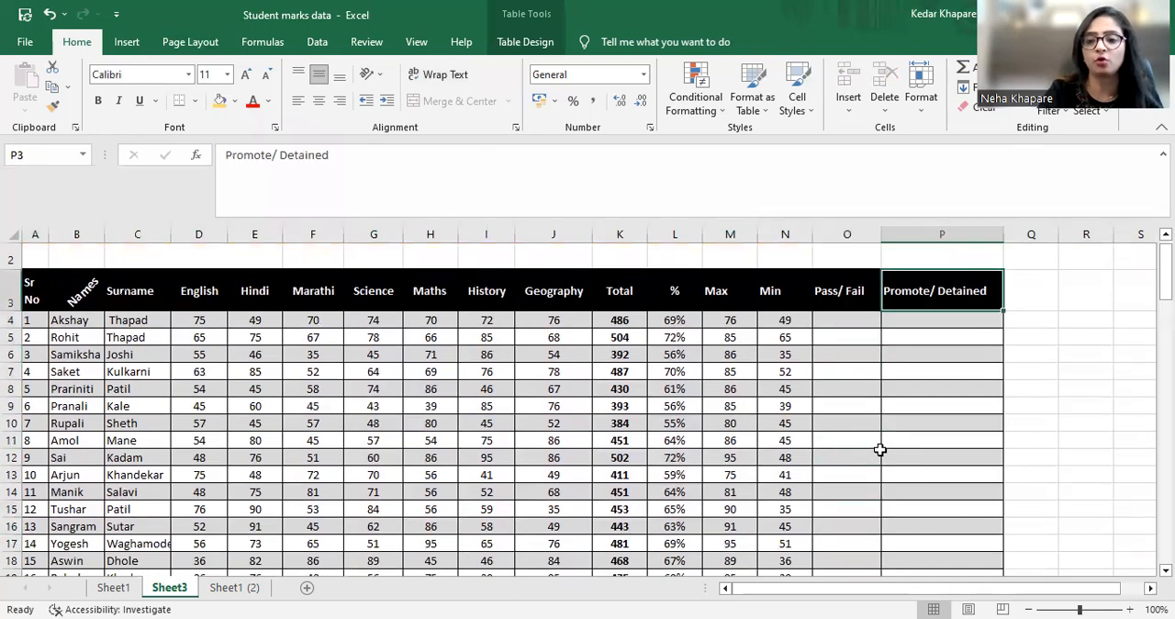
pyautogui.press('Left')
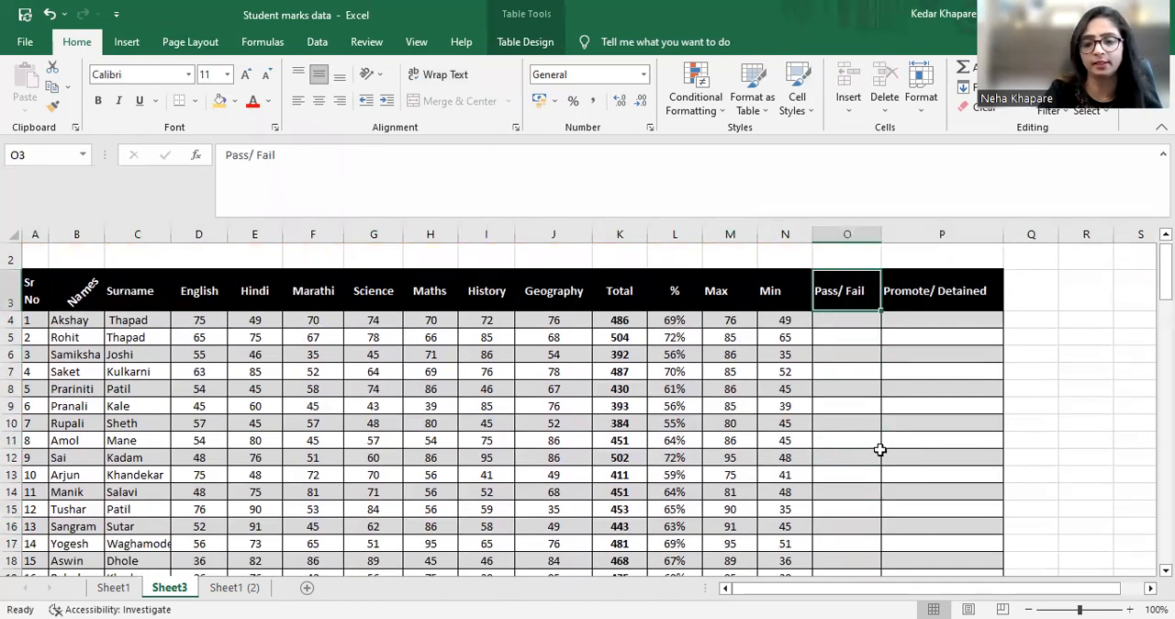
# Review the student records along the Pass/ Fail column down to the subject totals row at the table's end
pyautogui.press('Down')
pyautogui.press('Down')
pyautogui.press('Down')
pyautogui.press('Down')
pyautogui.press('Down')
pyautogui.press('Down')
pyautogui.press('Down')
pyautogui.press('Down')
pyautogui.press('Down')
pyautogui.press('Down')
pyautogui.press('Down')
pyautogui.press('Down')
pyautogui.press('Down')
pyautogui.press('Down')
pyautogui.press('Down')
pyautogui.press('Down')
pyautogui.press('Down')
pyautogui.press('Down')
pyautogui.press('Down')
pyautogui.press('Down')
pyautogui.press('Down')
pyautogui.press('Down')
pyautogui.press('Down')
pyautogui.press('Down')
pyautogui.press('Down')
pyautogui.press('Down')
pyautogui.press('Down')
pyautogui.press('Down')
pyautogui.press('Down')
pyautogui.press('Down')
pyautogui.press('Down')
pyautogui.press('Down')
pyautogui.press('Down')
pyautogui.press('Down')
pyautogui.press('Down')
pyautogui.press('Down')
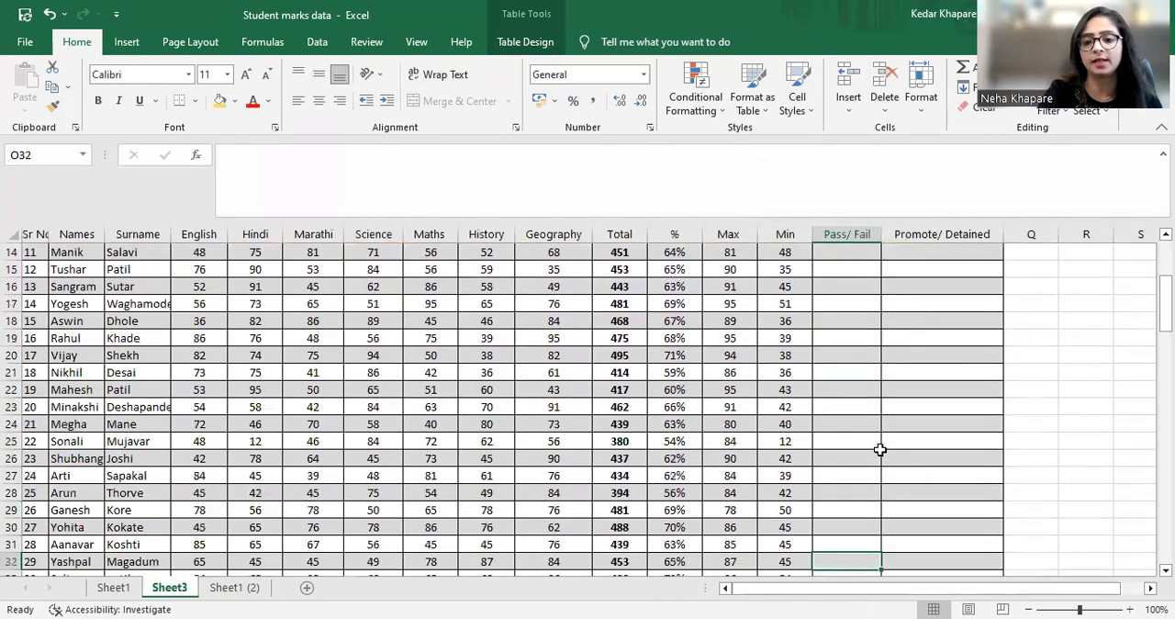
pyautogui.press('Down')
pyautogui.press('Down')
pyautogui.press('Down')
pyautogui.press('Down')
pyautogui.press('Down')
pyautogui.press('Down')
pyautogui.press('Down')
pyautogui.press('Down')
pyautogui.press('Down')
pyautogui.press('Down')
pyautogui.press('Down')
pyautogui.press('Down')
pyautogui.press('Down')
pyautogui.press('Down')
pyautogui.press('Down')
pyautogui.press('Down')
pyautogui.press('Down')
pyautogui.press('Down')
pyautogui.press('Down')
pyautogui.press('Down')
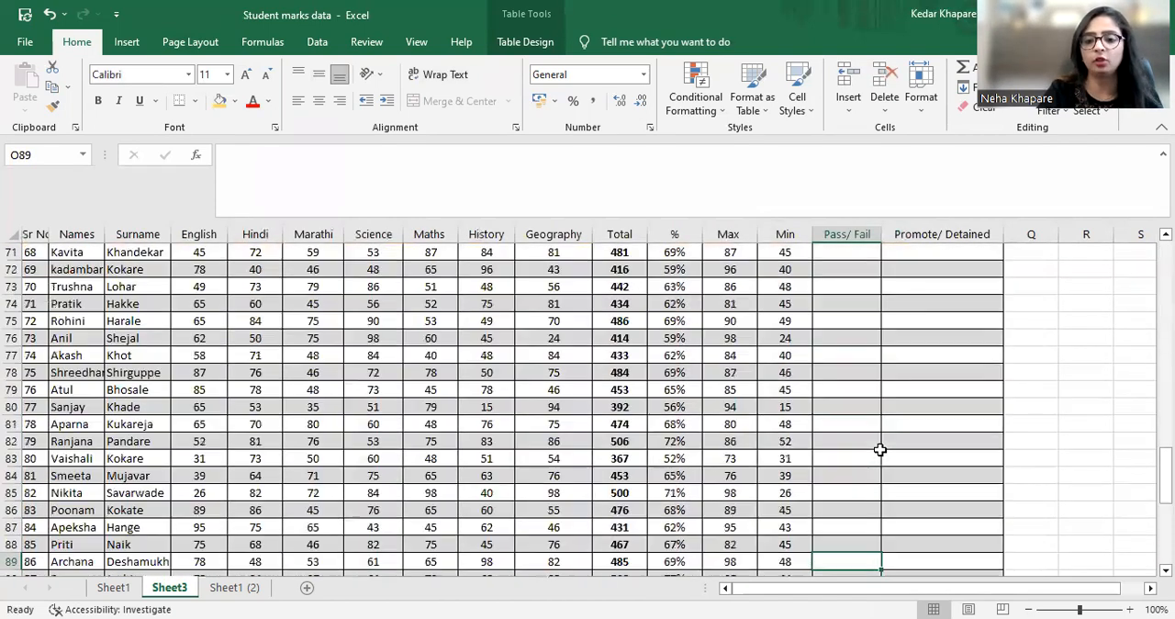
pyautogui.press('Left')
pyautogui.press('Left')
pyautogui.press('Left')
pyautogui.press('Left')
pyautogui.press('Left')
pyautogui.press('Left')
pyautogui.press('Left')
pyautogui.press('Home')
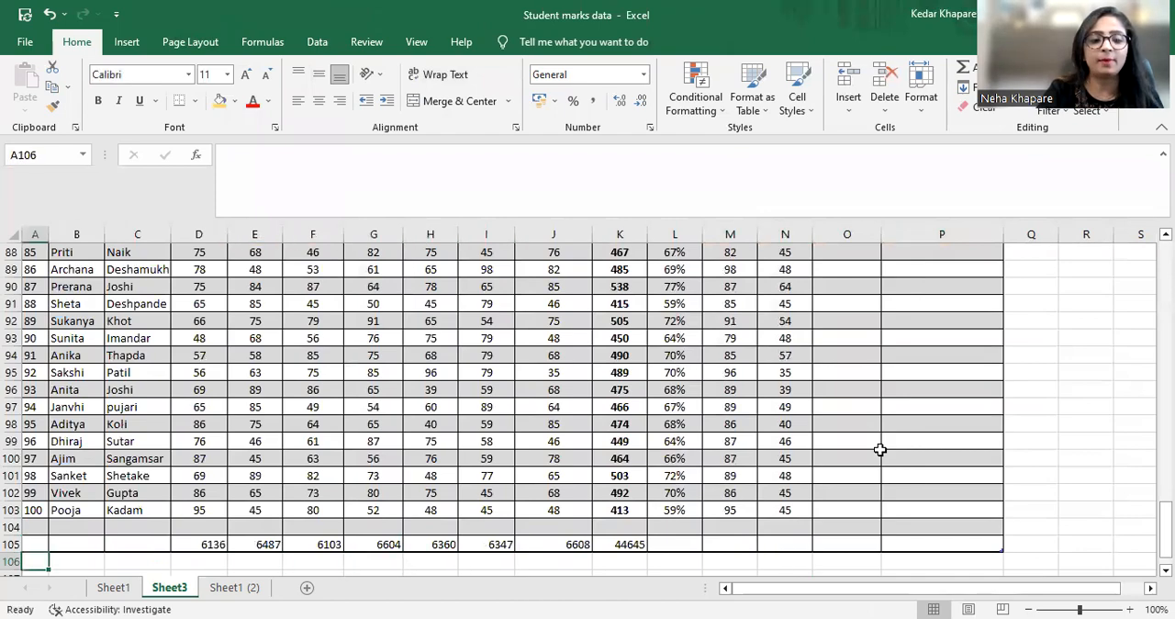
# Look back through the student records up to the STUDENT MARKS title and the Sr No heading in A3
pyautogui.press('Up')
pyautogui.press('Up')
pyautogui.press('Up')
pyautogui.press('Up')
pyautogui.press('Up')
pyautogui.press('Up')
pyautogui.press('Up')
pyautogui.press('Up')
pyautogui.press('Up')
pyautogui.press('Up')
pyautogui.press('Up')
pyautogui.press('Up')
pyautogui.press('Up')
pyautogui.press('Up')
pyautogui.press('Up')
pyautogui.press('Up')
pyautogui.press('Up')
pyautogui.press('Up')
pyautogui.press('Up')
pyautogui.press('Up')
pyautogui.press('Up')
pyautogui.press('Up')
pyautogui.press('Up')
pyautogui.press('Up')
pyautogui.press('Up')
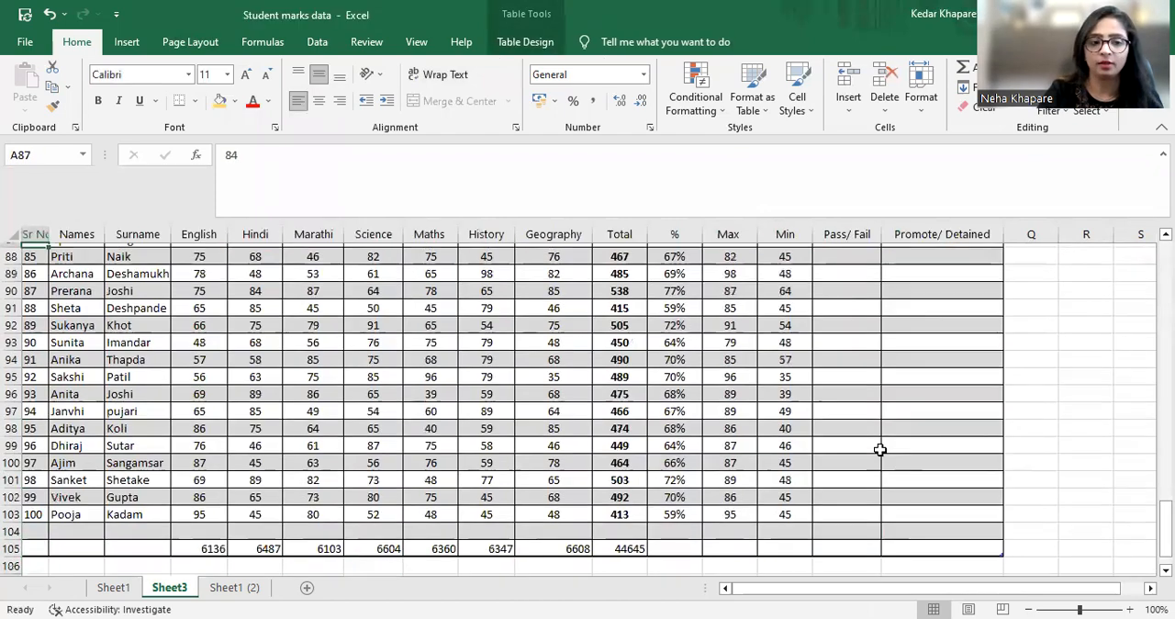
pyautogui.press('Up')
pyautogui.press('Up')
pyautogui.press('Up')
pyautogui.press('Up')
pyautogui.press('Up')
pyautogui.press('Up')
pyautogui.press('Up')
pyautogui.press('Up')
pyautogui.press('Up')
pyautogui.press('Up')
pyautogui.press('Up')
pyautogui.press('Up')
pyautogui.press('Up')
pyautogui.press('Up')
pyautogui.press('Up')
pyautogui.press('Up')
pyautogui.press('Up')
pyautogui.press('Up')
pyautogui.press('Up')
pyautogui.press('Up')
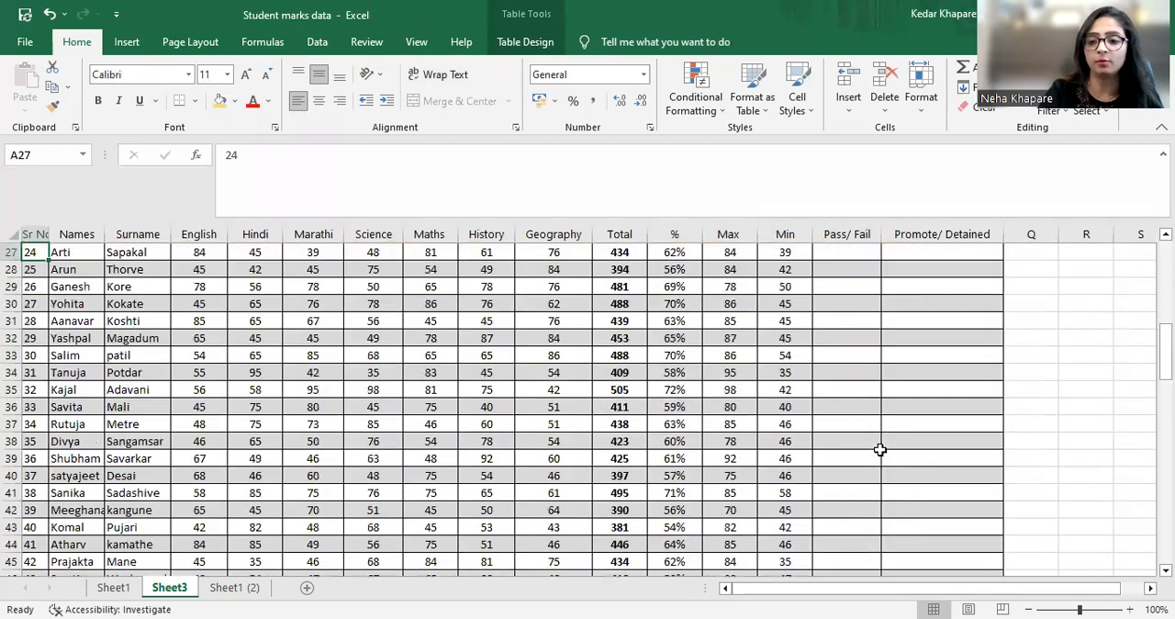
pyautogui.press('Right')
pyautogui.press('Right')
pyautogui.press('Right')
pyautogui.press('Right')
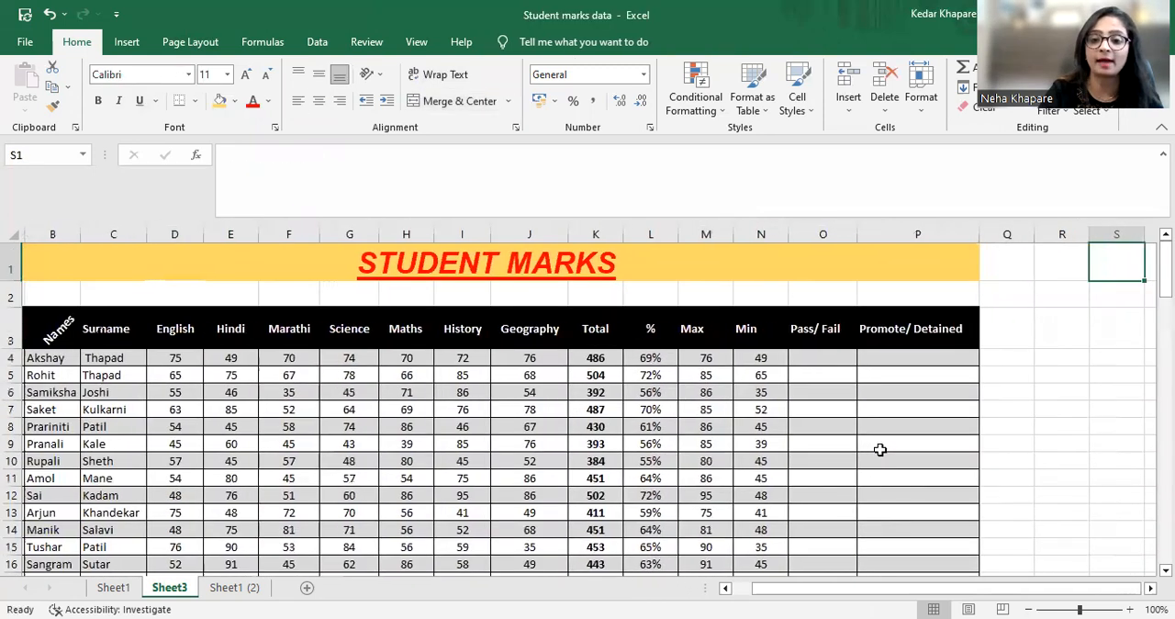
pyautogui.press('Down')
pyautogui.press('Left')
pyautogui.press('Left')
pyautogui.press('Left')
pyautogui.press('Left')
pyautogui.press('Left')
pyautogui.press('Left')
pyautogui.press('Left')
pyautogui.press('Left')
pyautogui.press('Left')
pyautogui.press('Left')
pyautogui.press('Left')
pyautogui.press('Left')
pyautogui.press('Left')
pyautogui.press('Left')
pyautogui.press('Left')
pyautogui.press('Left')
pyautogui.press('Left')
pyautogui.press('Left')
pyautogui.press('Left')
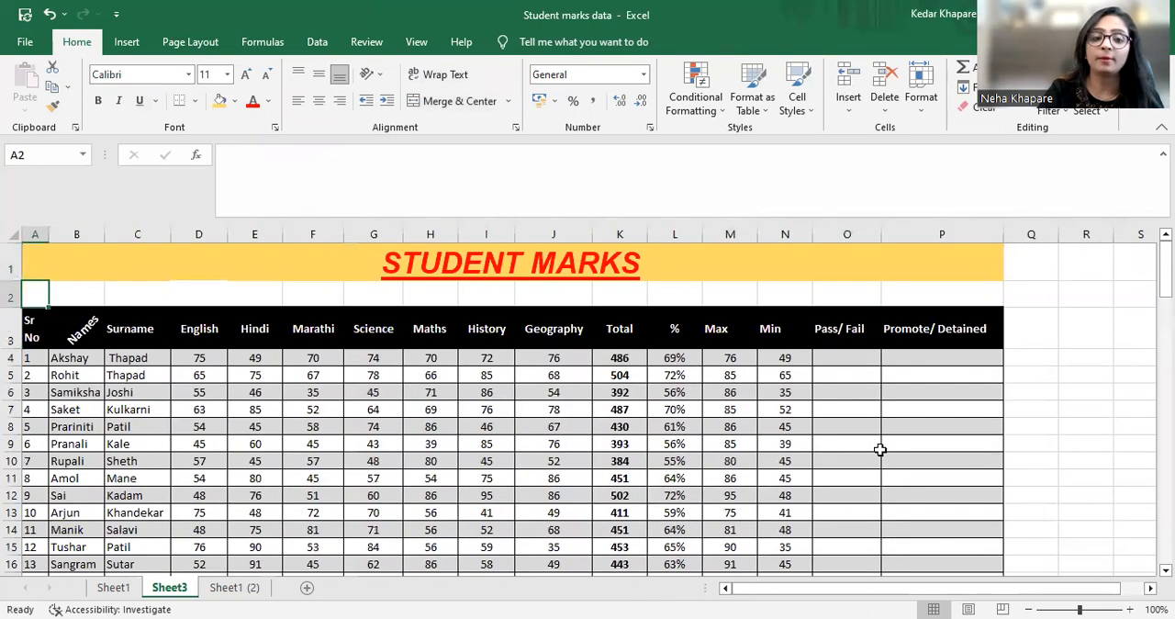
pyautogui.press('Down')
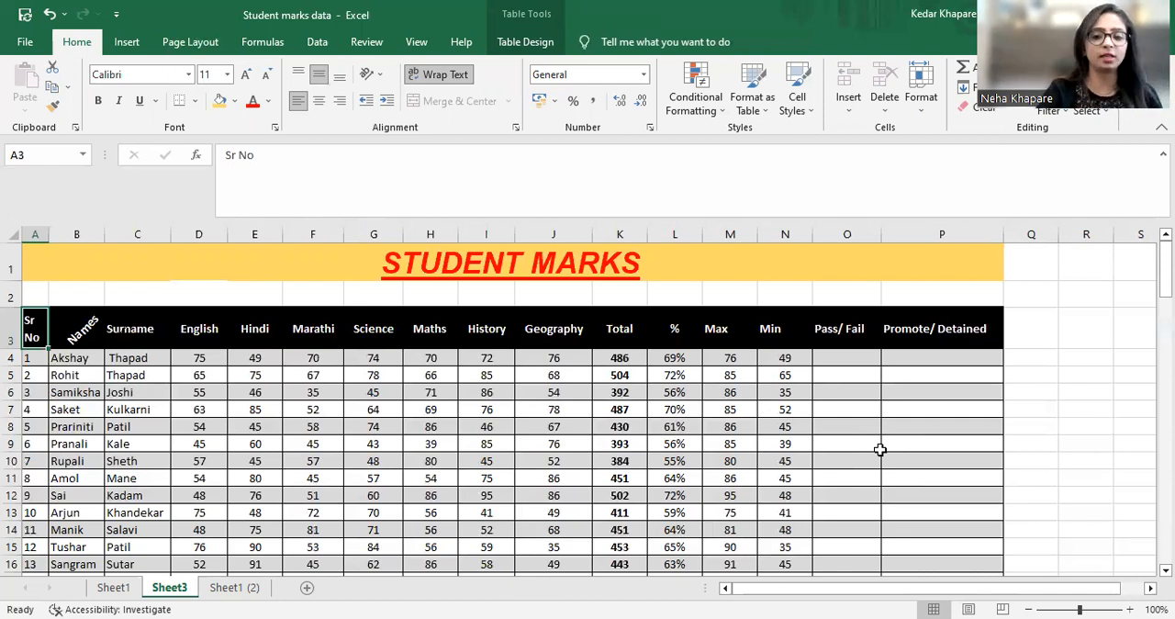
# Inspect the header row from Sr No onward and the first student's Pass/ Fail and Promote/ Detained cells, O4 and P4
pyautogui.press('Right')
pyautogui.press('Right')
pyautogui.press('Right')
pyautogui.press('Right')
pyautogui.press('Right')
pyautogui.press('Right')
pyautogui.press('Right')
pyautogui.press('Right')
pyautogui.press('Right')
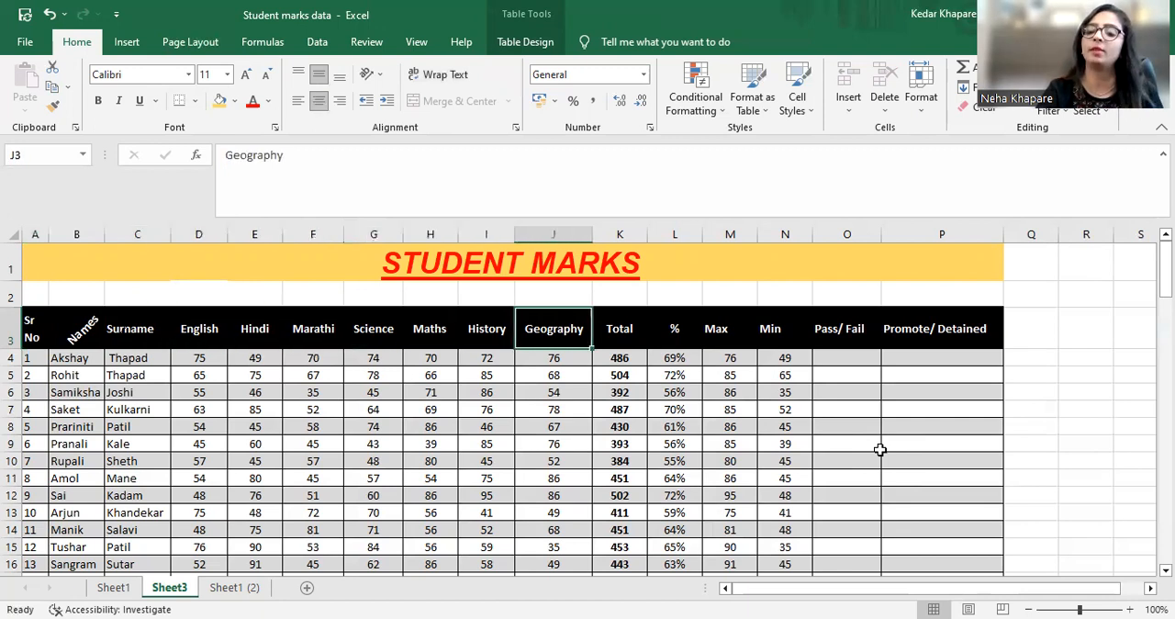
pyautogui.press('Right')
pyautogui.press('Right')
pyautogui.press('Right')
pyautogui.press('Right')
pyautogui.press('Right')
pyautogui.press('Down')
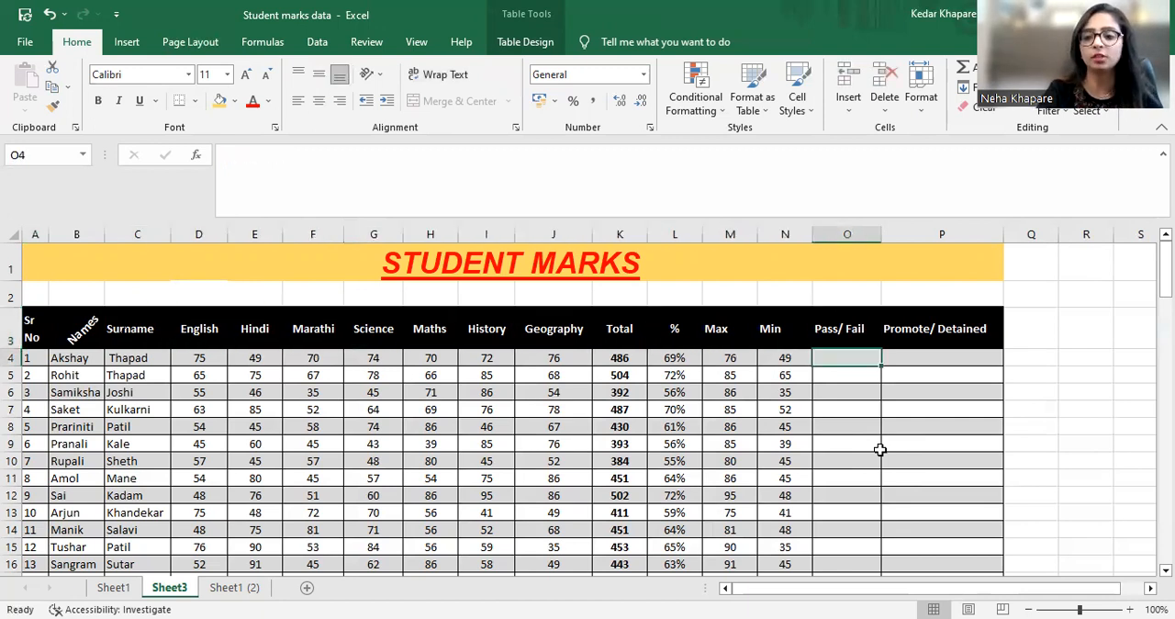
pyautogui.press('Right')
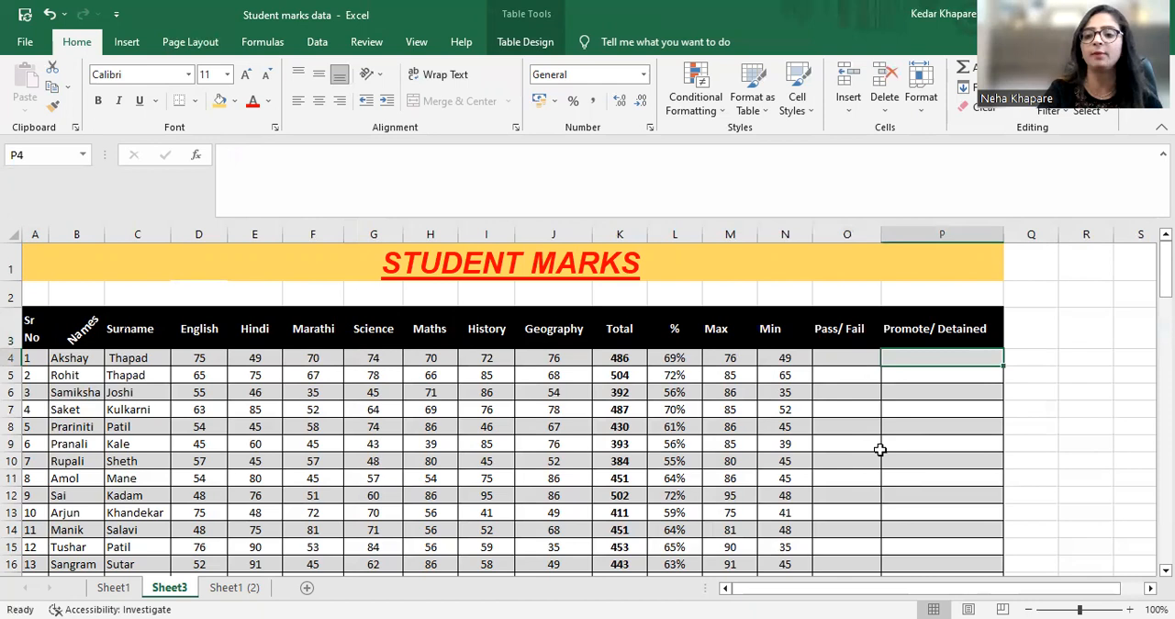